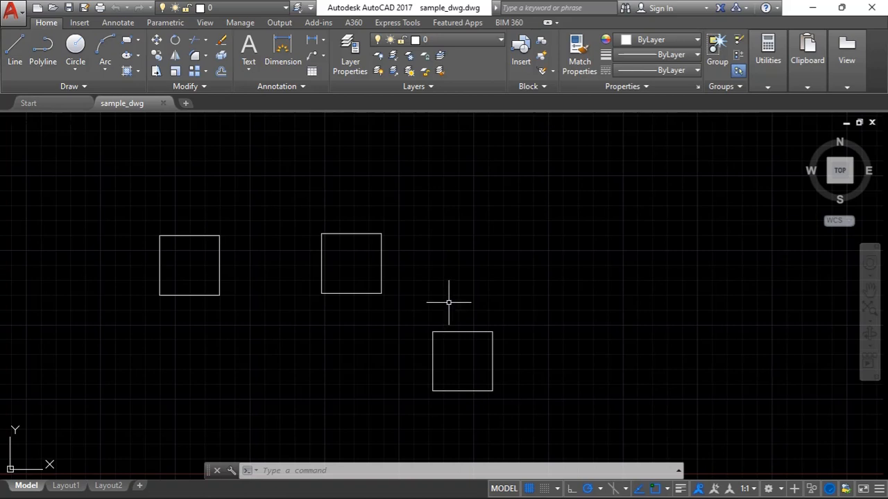
Step: Move the lowest square by its lower-left corner about 494 units at 23°, well away from the other two squares
left_click(431, 359)
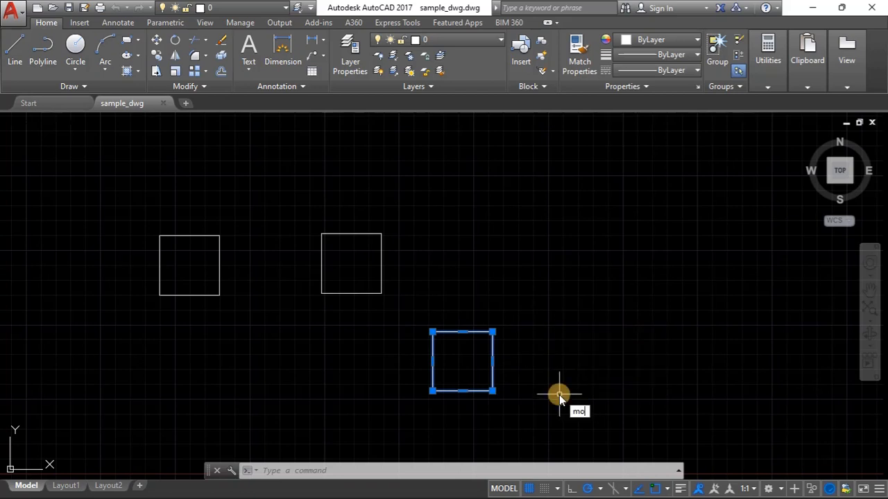
type("v")
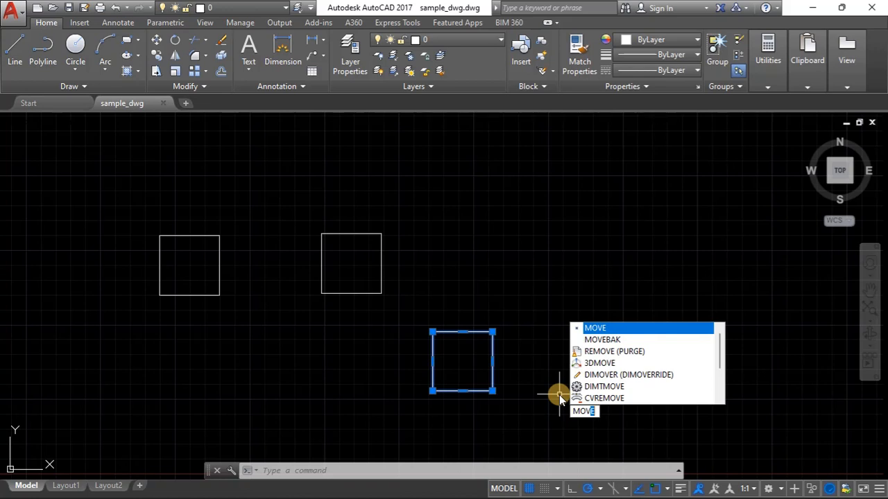
key("Return")
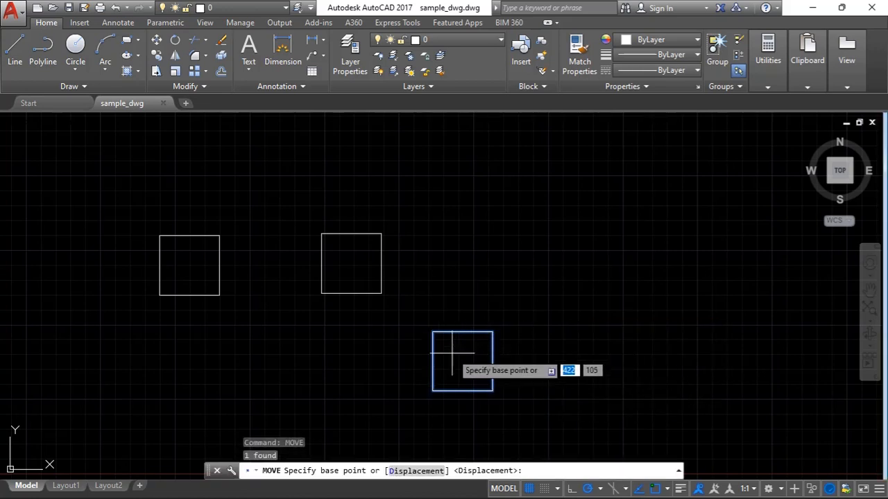
left_click(431, 392)
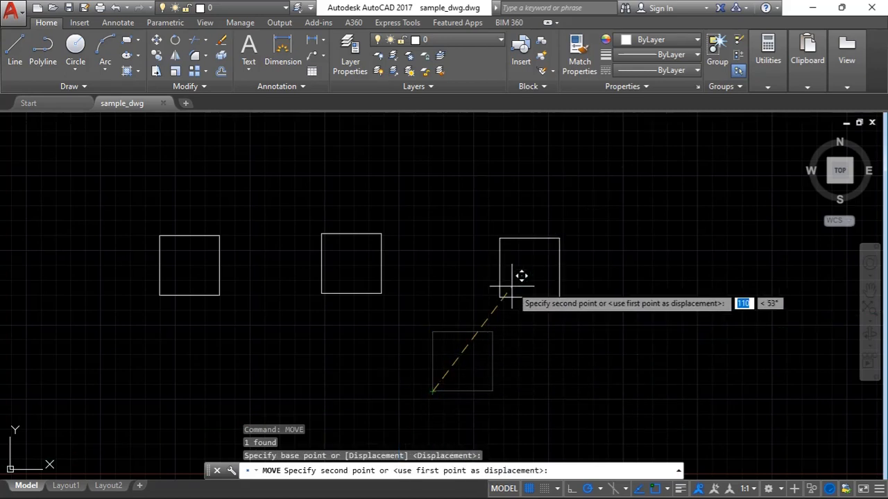
scroll(266, 348, "down", 5)
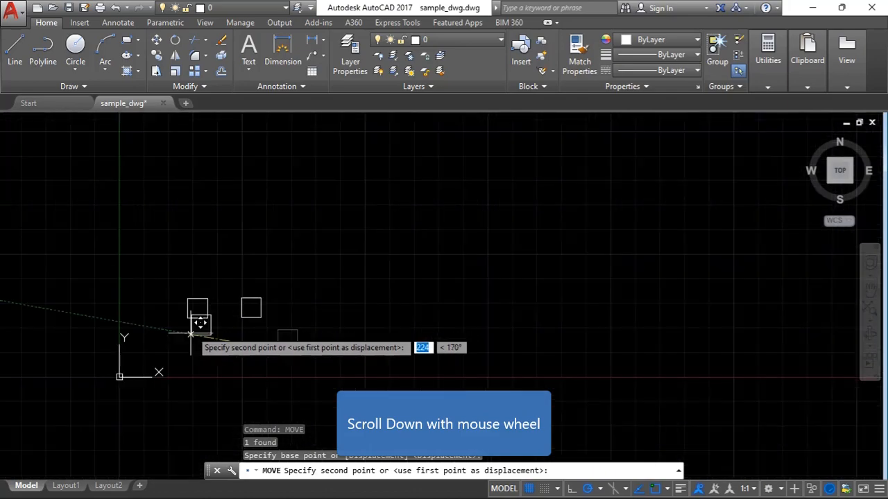
scroll(444, 243, "up", 5)
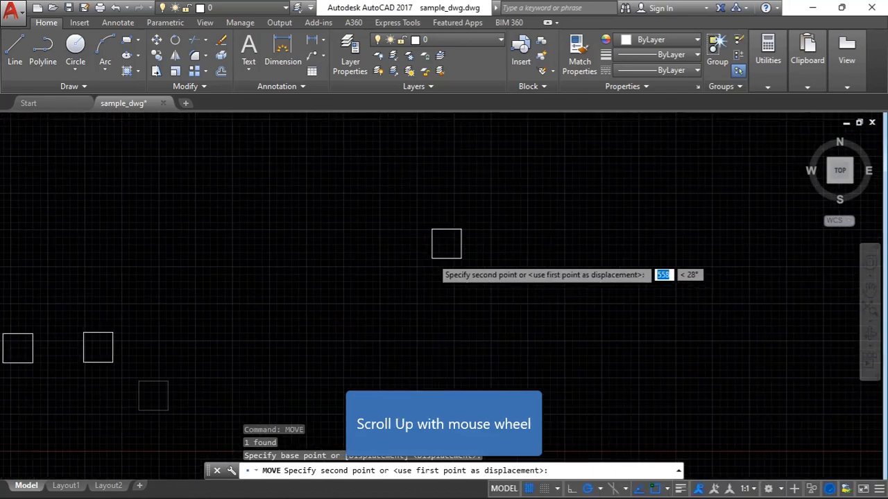
scroll(348, 292, "down", 3)
scroll(350, 291, "up", 5)
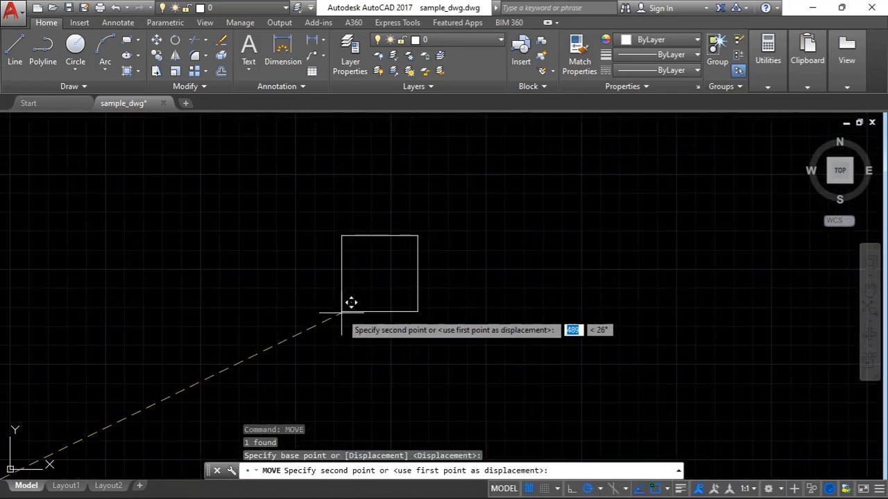
scroll(360, 379, "up", 3)
scroll(362, 363, "up", 2)
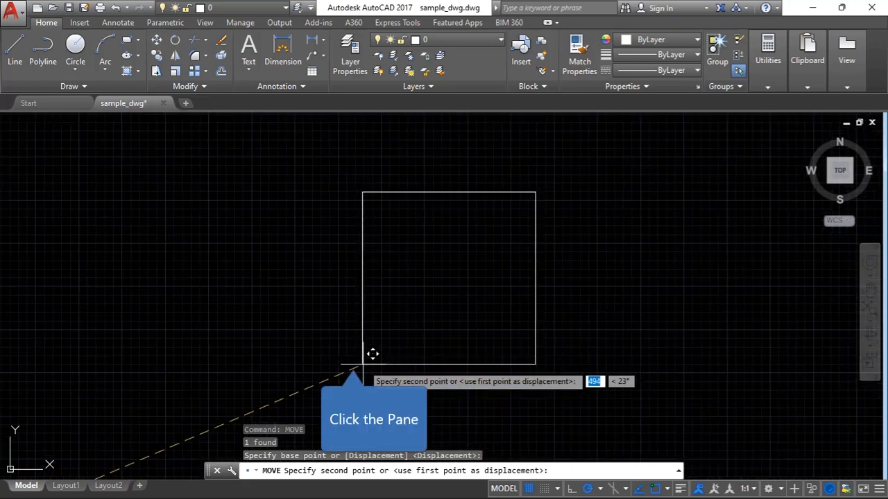
left_click(353, 359)
scroll(265, 263, "down", 4)
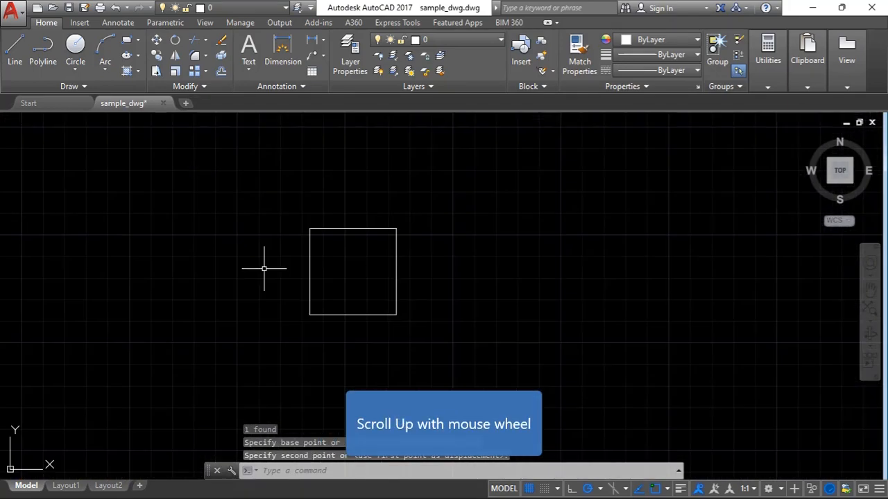
scroll(238, 297, "up", 1)
scroll(237, 298, "down", 1)
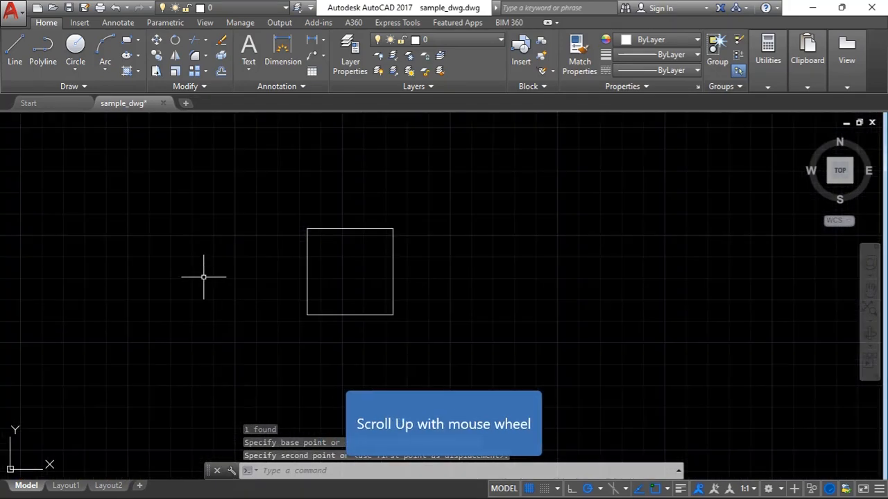
scroll(209, 280, "up", 1)
scroll(208, 283, "down", 2)
scroll(237, 292, "up", 5)
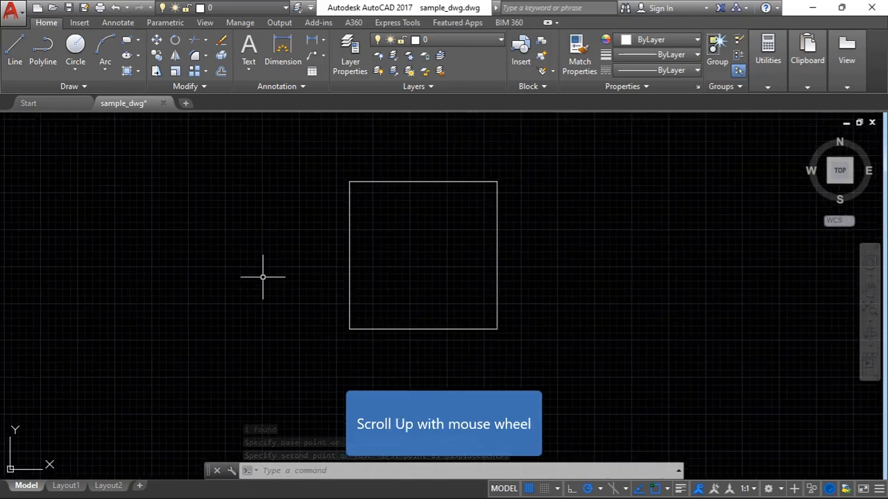
scroll(147, 305, "down", 2)
scroll(344, 253, "up", 1)
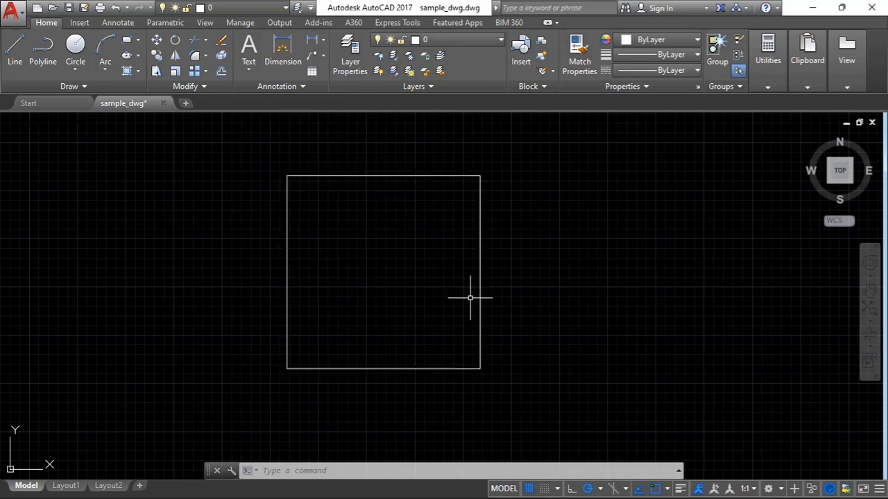
Step: Turn off the drawing grid display
left_click(531, 488)
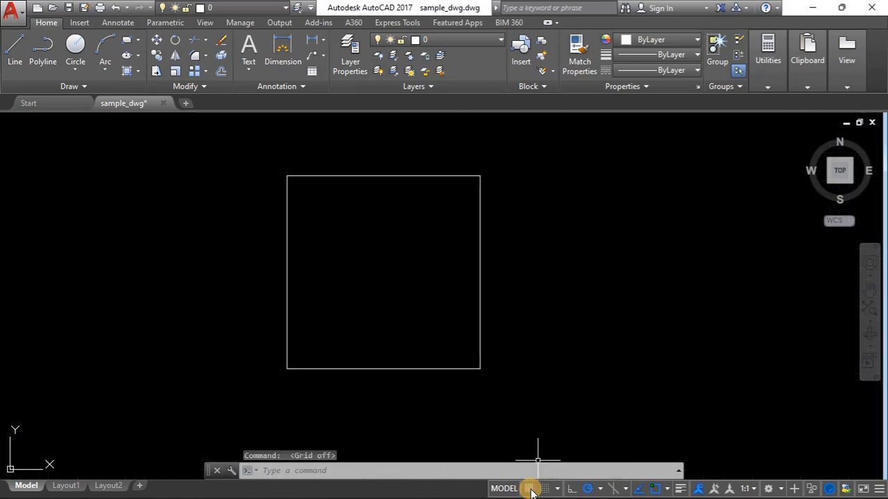
left_click(531, 489)
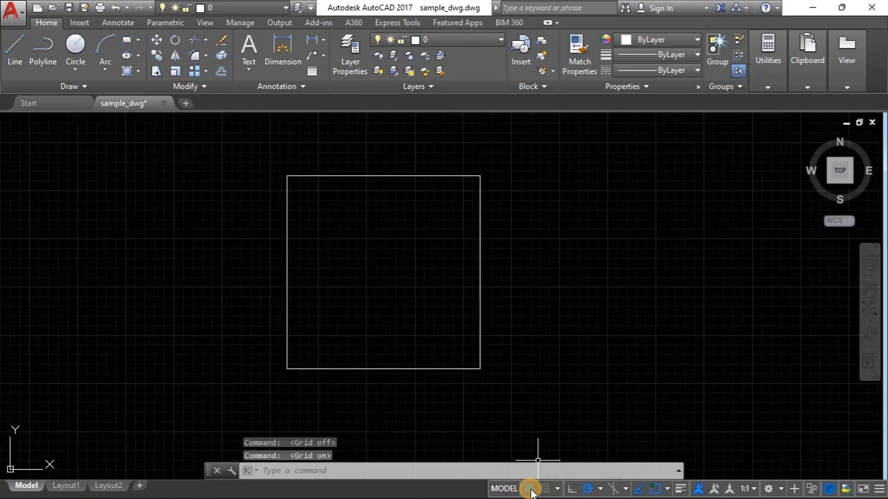
left_click(531, 488)
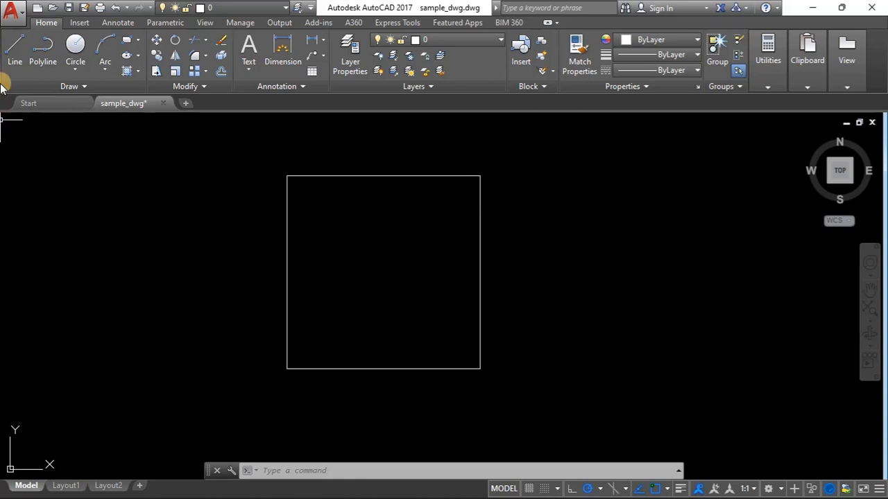
Step: Start the Line command and turn off the Center, Quadrant, Intersection and Nearest object snaps, keeping only Endpoint
left_click(14, 53)
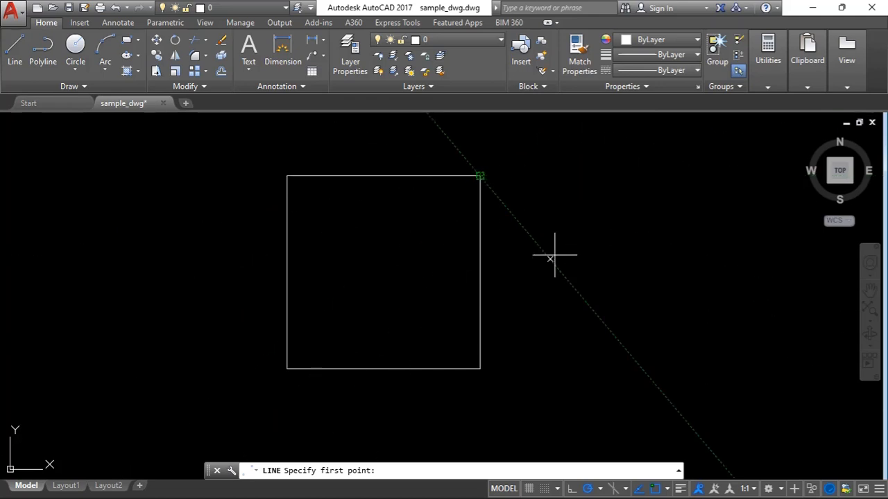
key("Escape")
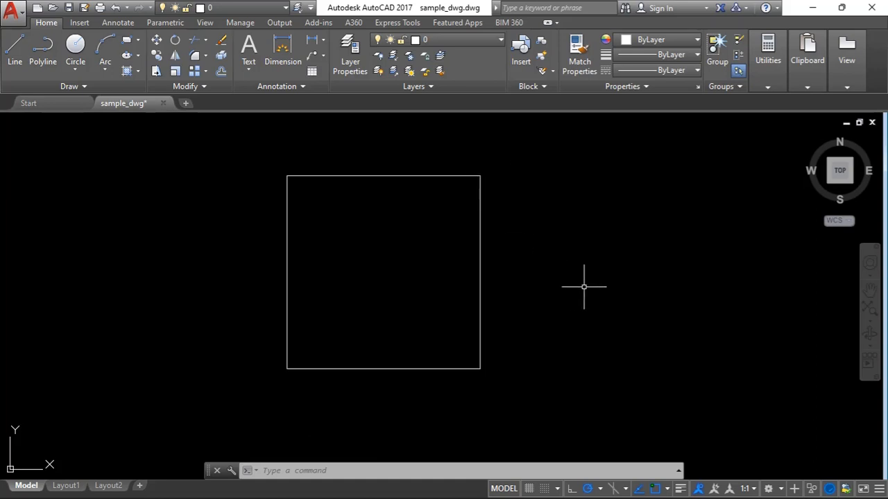
left_click(15, 45)
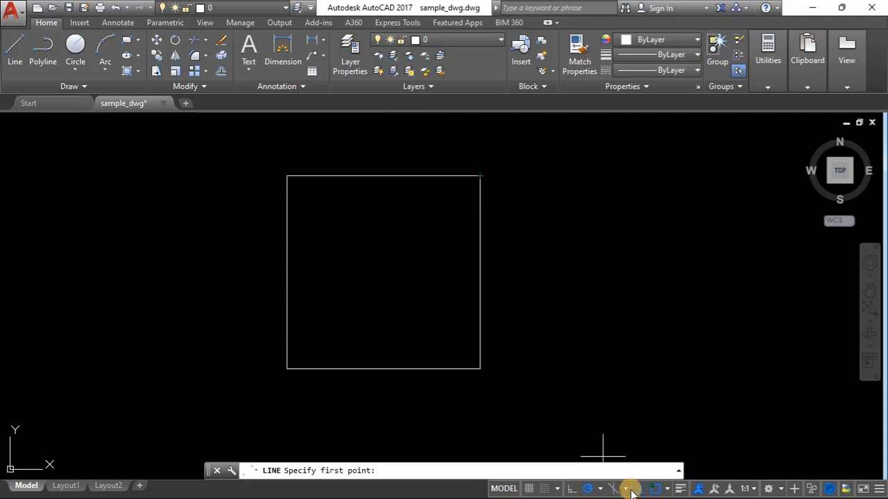
left_click(669, 489)
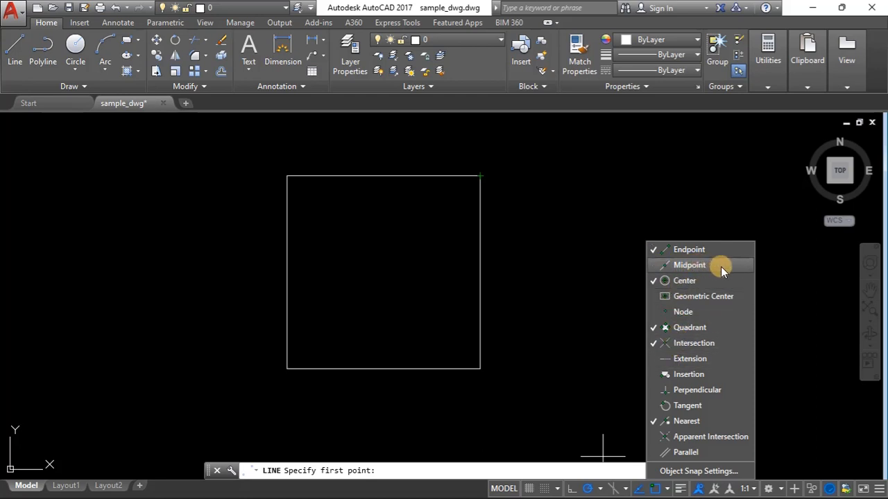
left_click(683, 280)
left_click(687, 327)
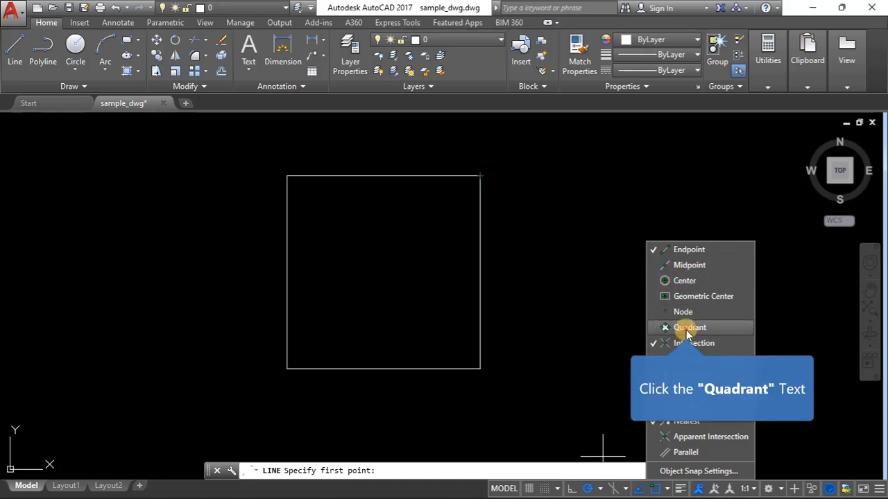
left_click(690, 344)
left_click(683, 420)
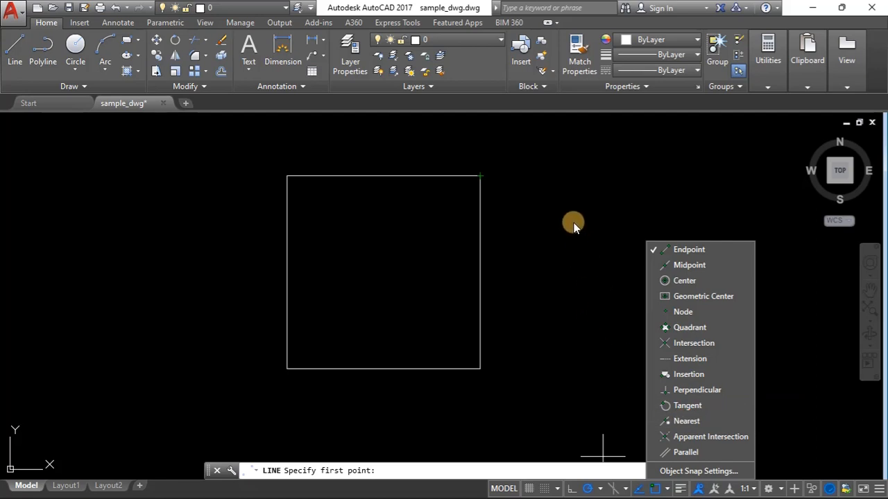
left_click(532, 177)
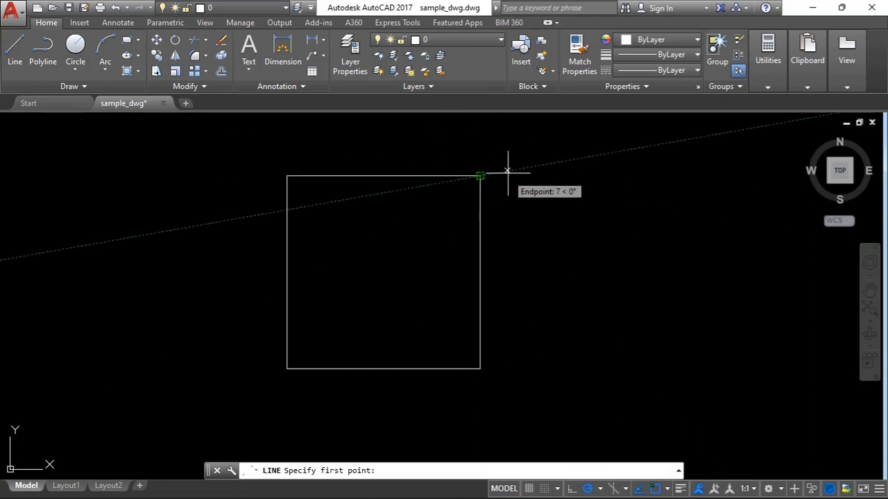
Step: Draw a horizontal line rightward from the square's upper-right corner, followed by a vertical segment 10 units down
left_click(481, 176)
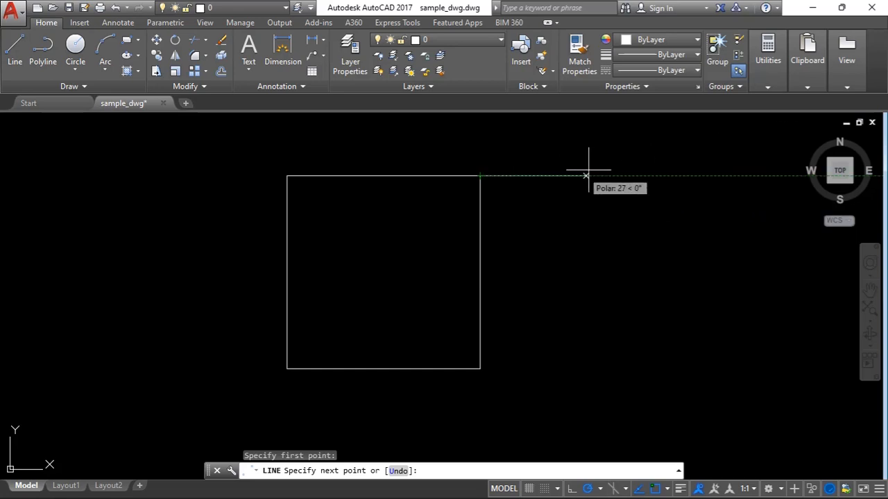
left_click(636, 175)
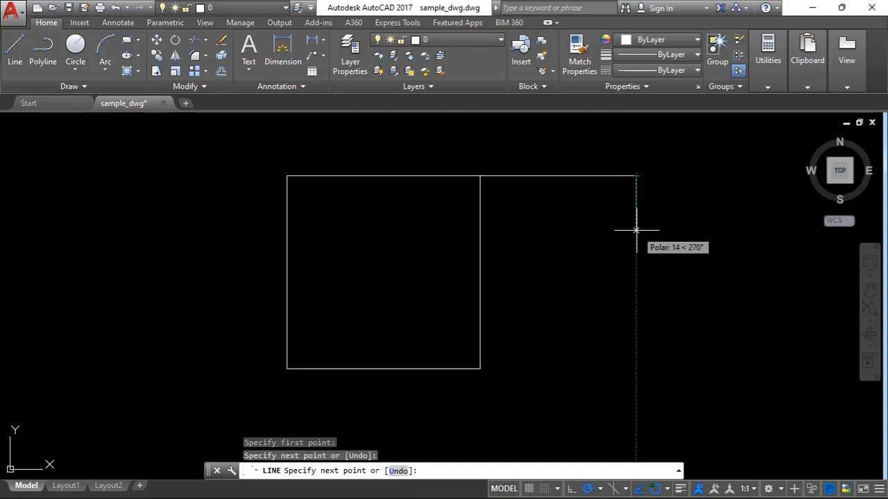
type("10")
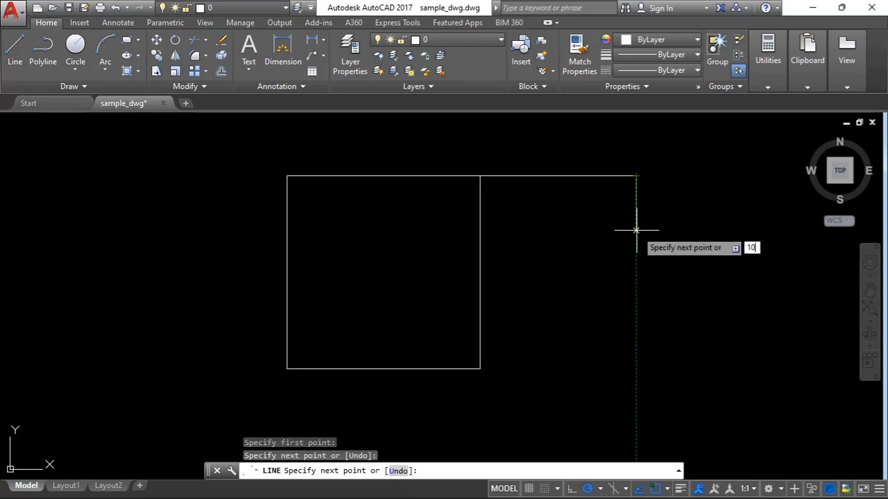
key("Return")
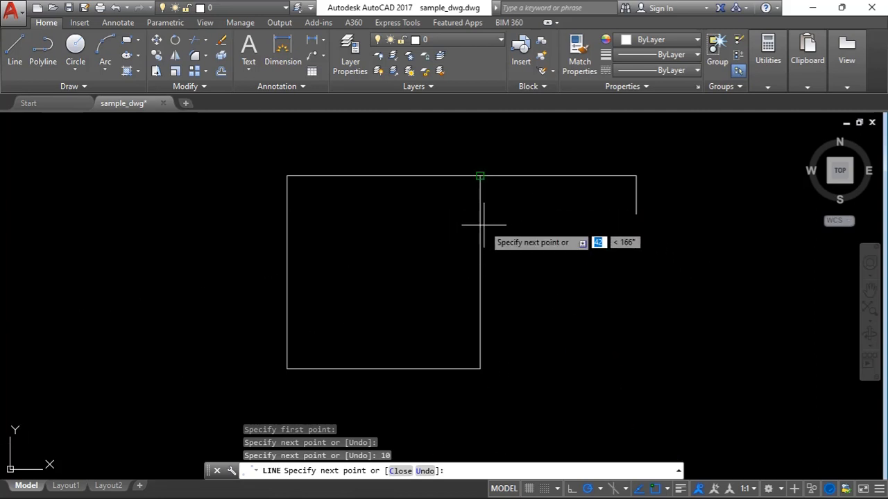
Step: Draw a horizontal segment from the vertical segment's lower end back to the square's right edge
scroll(479, 214, "up", 5)
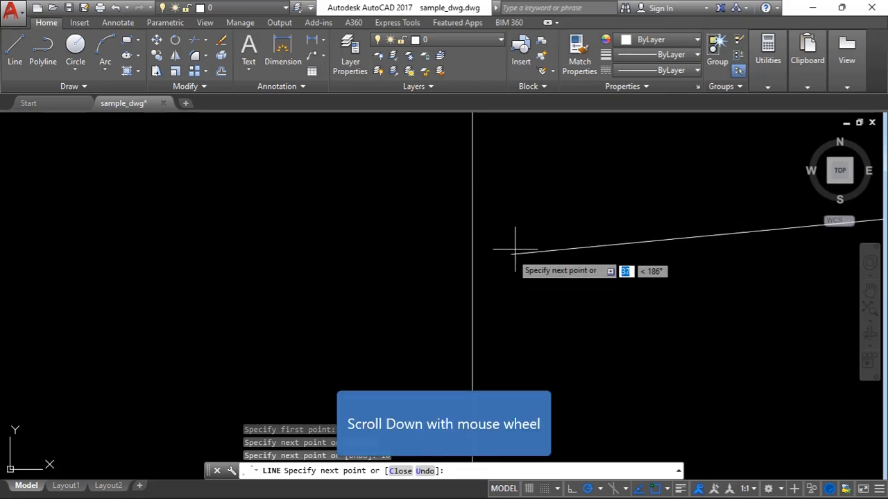
scroll(527, 229, "down", 5)
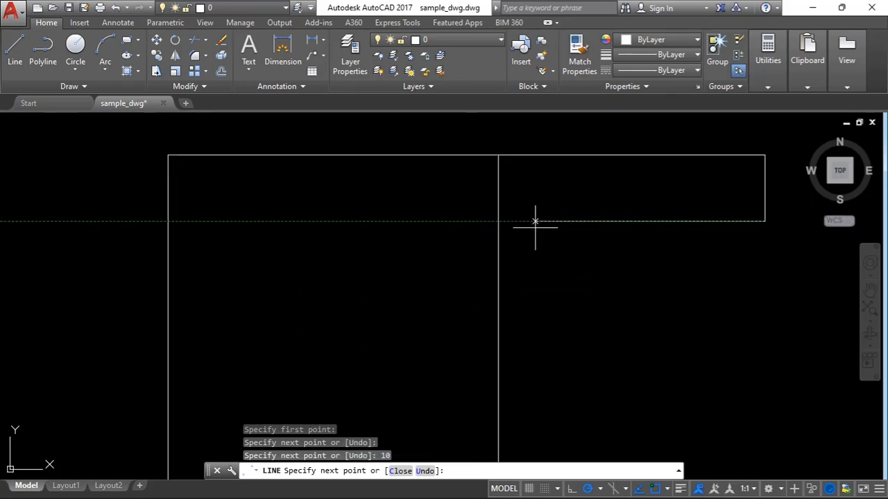
left_click(497, 222)
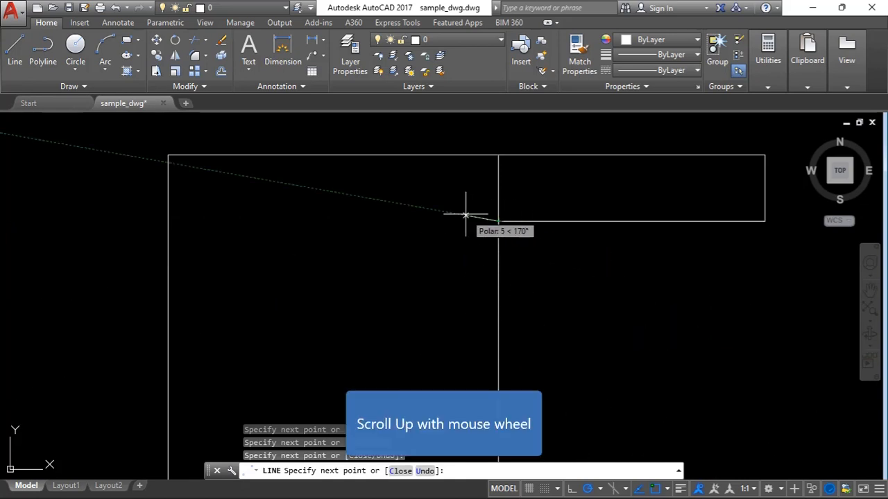
Step: Check where the last horizontal segment meets the square's right edge, then undo that segment while keeping the Line command running
scroll(465, 215, "up", 5)
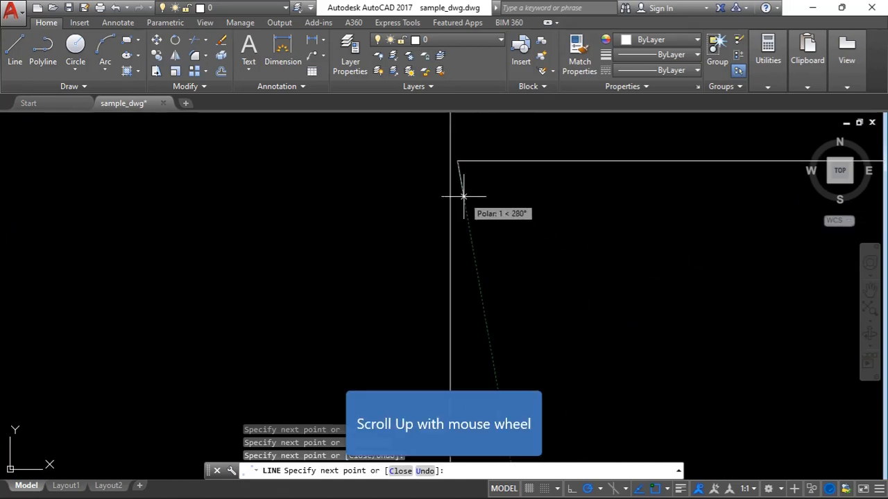
scroll(464, 197, "up", 3)
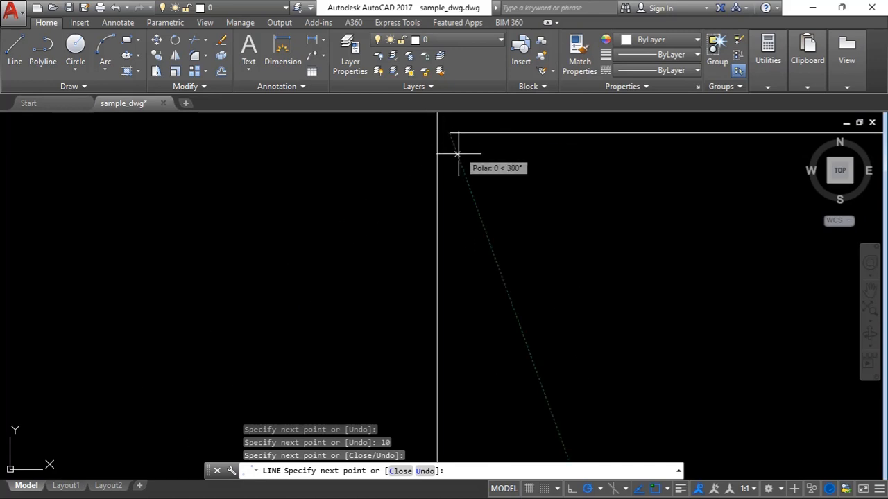
scroll(464, 204, "down", 3)
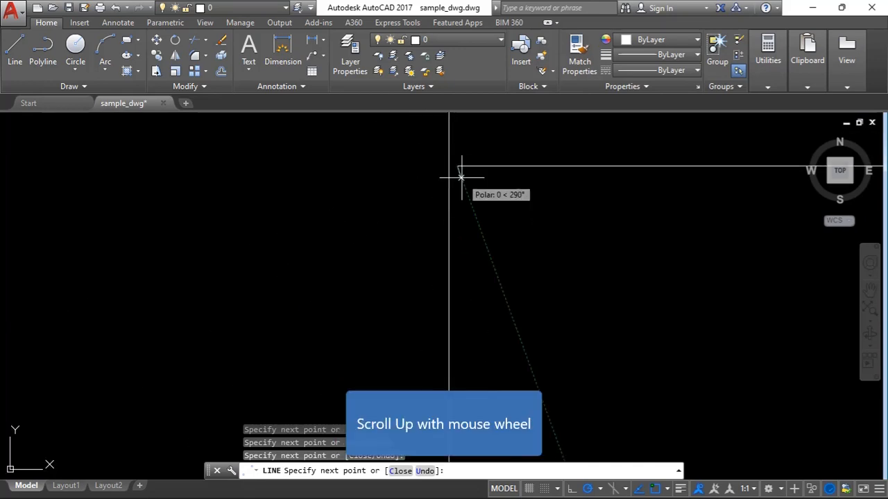
scroll(461, 176, "up", 1)
scroll(460, 175, "down", 8)
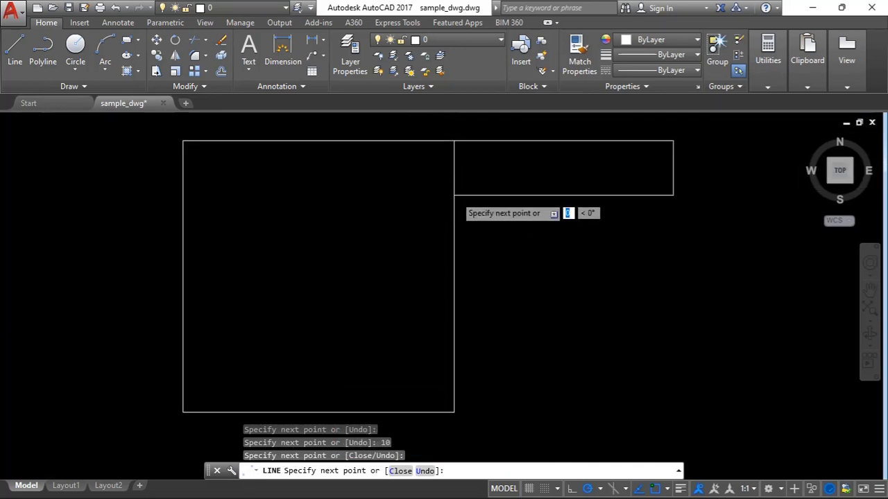
scroll(453, 206, "up", 4)
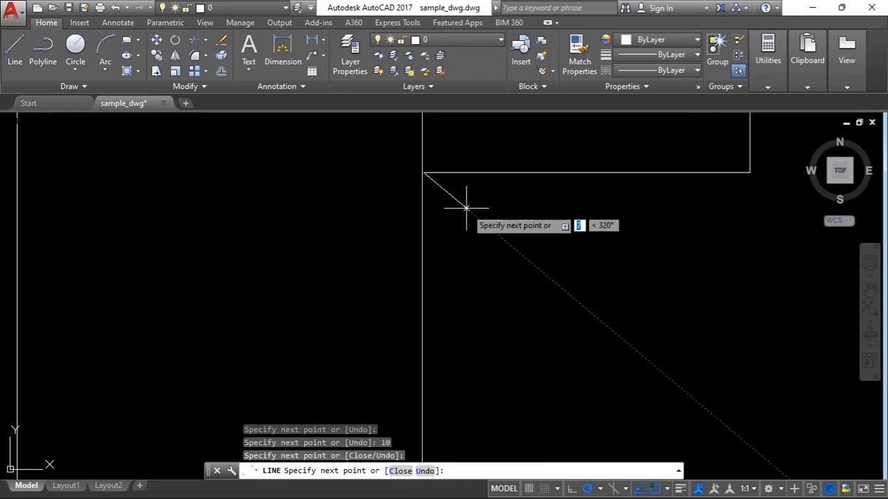
key("ctrl")
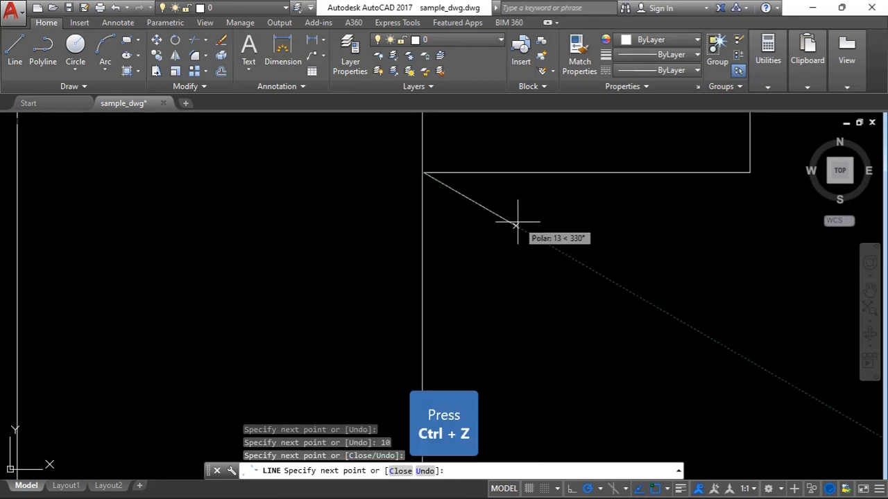
key("ctrl+z")
scroll(643, 246, "down", 3)
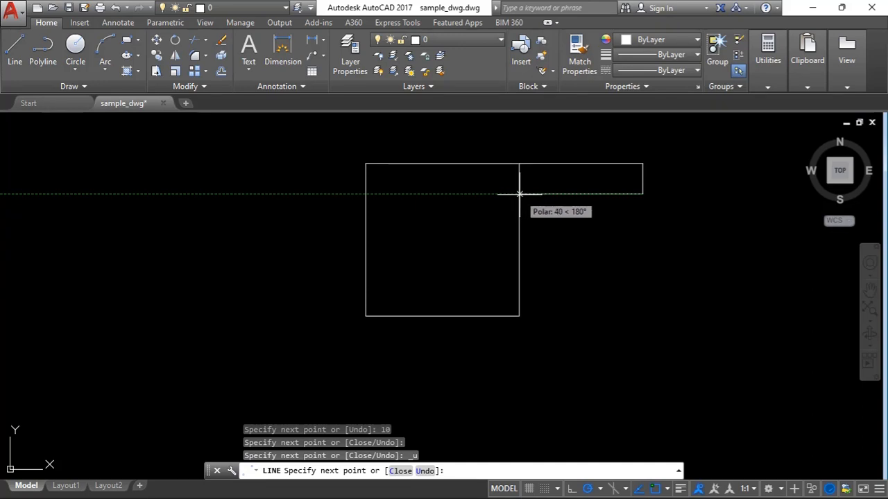
Step: Turn on the Intersection object snap in addition to Endpoint
left_click(667, 490)
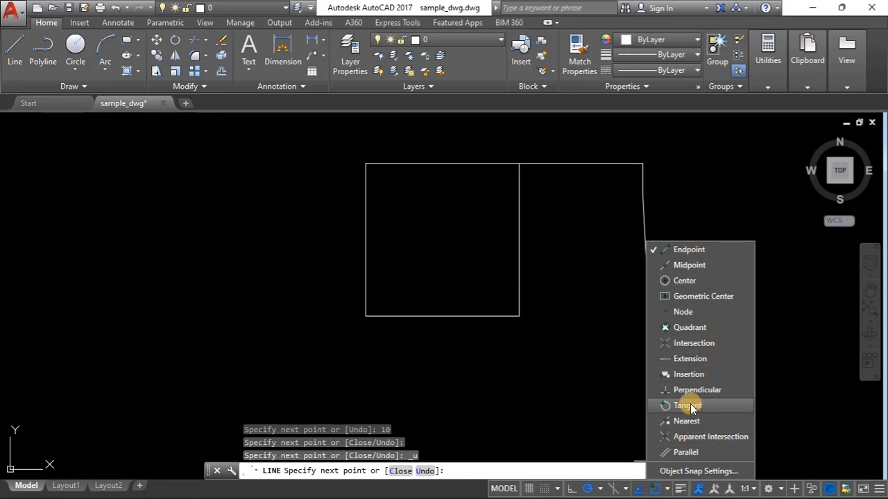
left_click(689, 343)
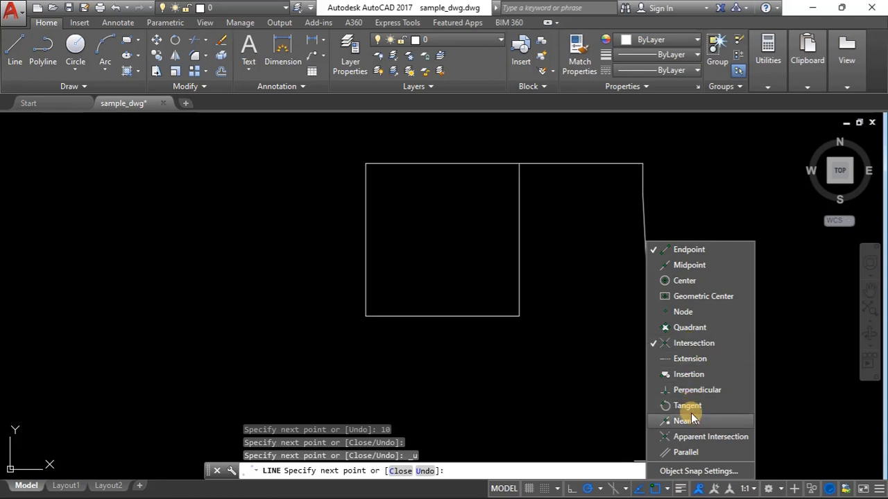
left_click(578, 343)
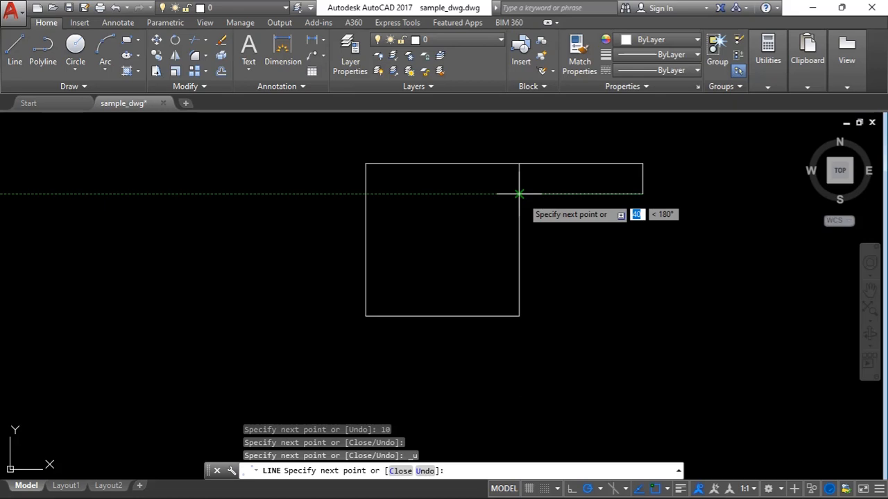
Step: Draw the horizontal segment back to its intersection with the square's right edge and end the Line command
scroll(519, 193, "up", 3)
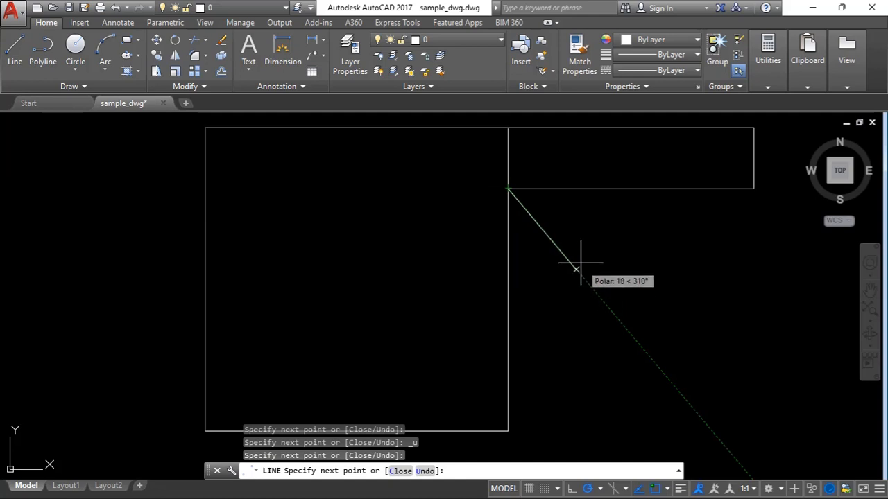
scroll(510, 187, "up", 5)
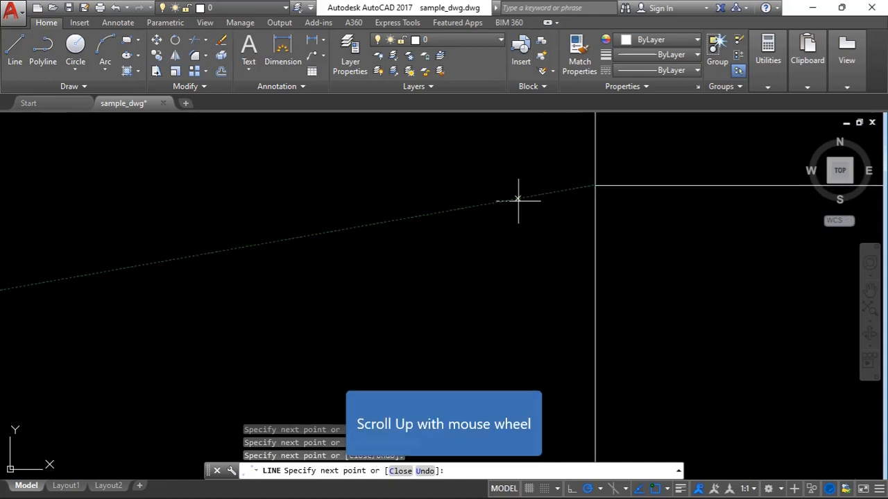
scroll(593, 186, "down", 3)
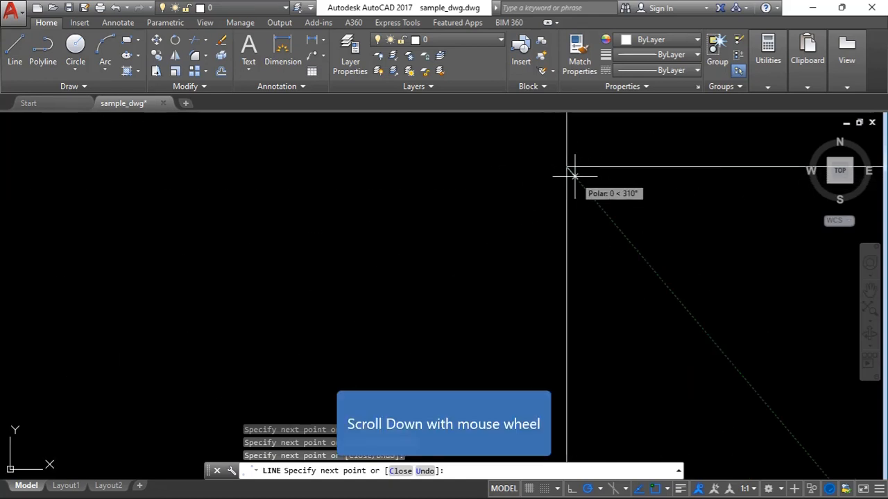
scroll(444, 167, "down", 5)
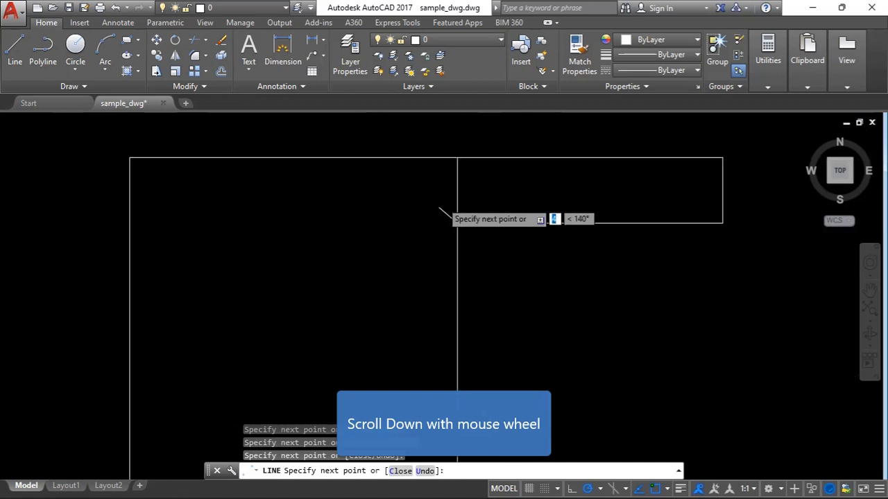
left_click(468, 203)
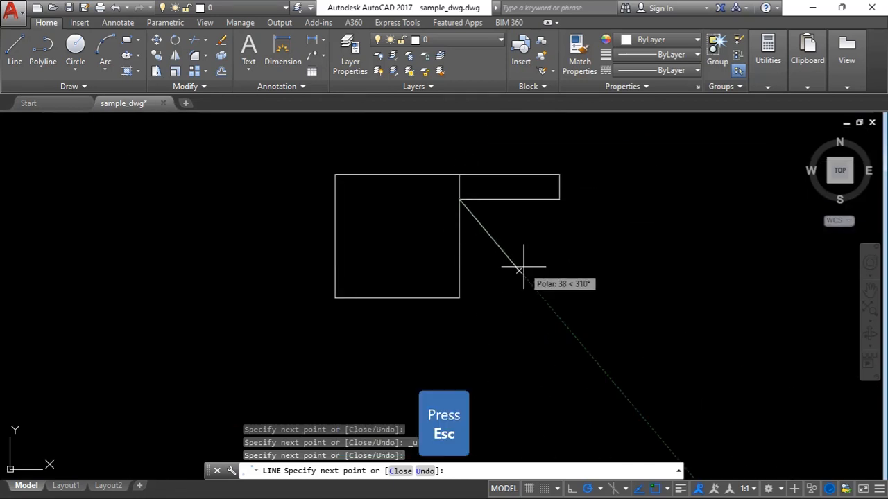
key("Escape")
left_click(17, 69)
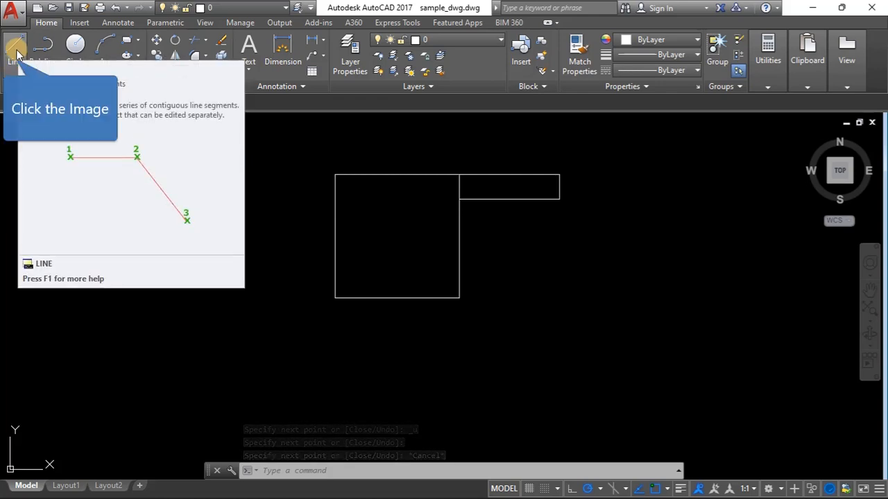
left_click(17, 50)
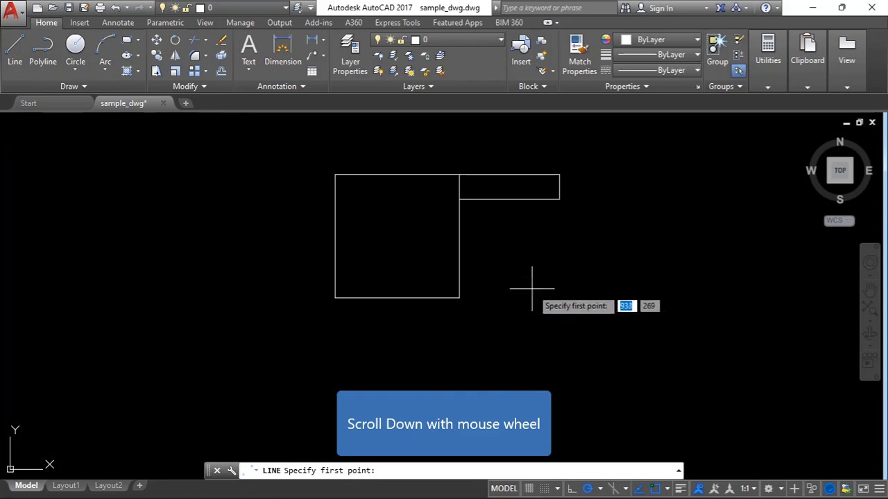
scroll(544, 267, "down", 3)
scroll(480, 351, "up", 2)
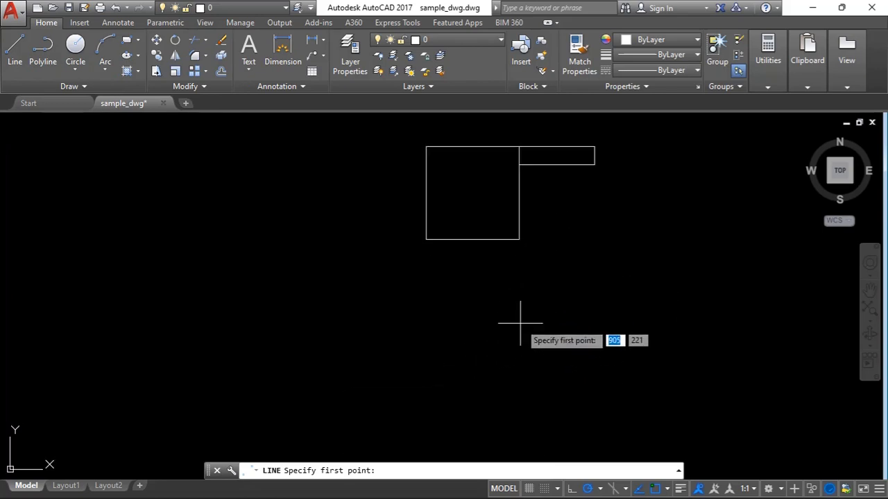
scroll(520, 323, "up", 1)
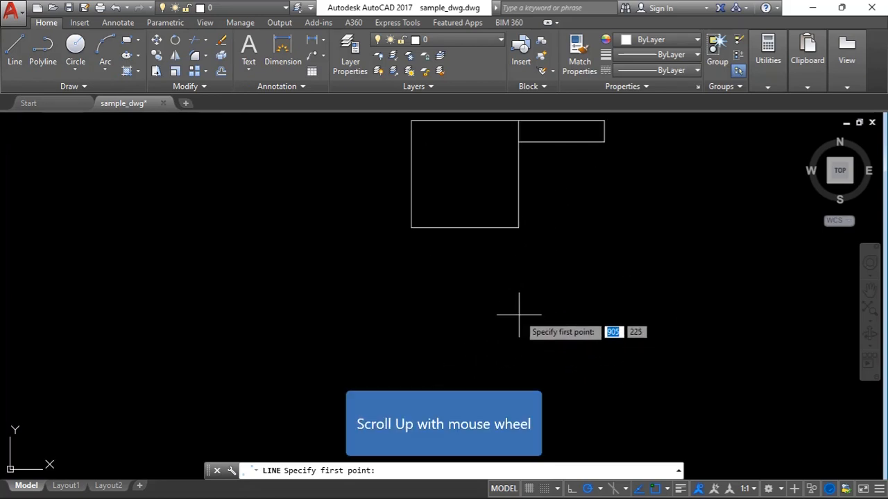
scroll(513, 248, "up", 2)
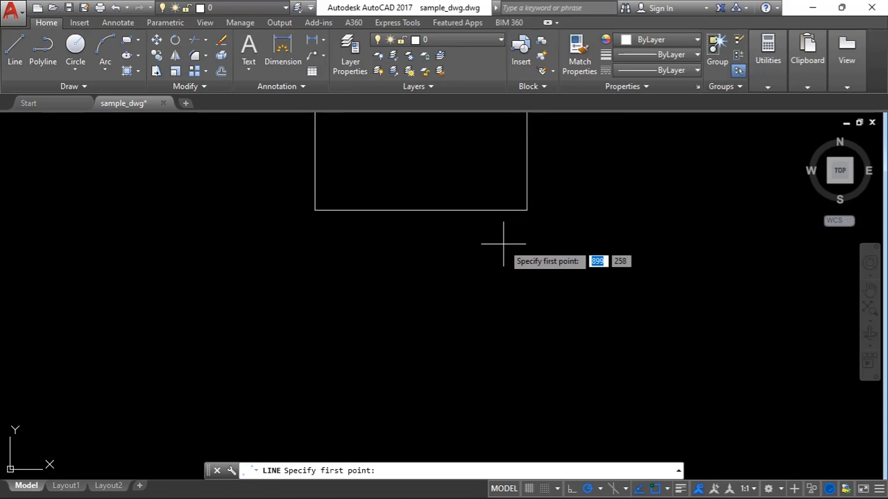
left_click(526, 209)
scroll(527, 353, "down", 3)
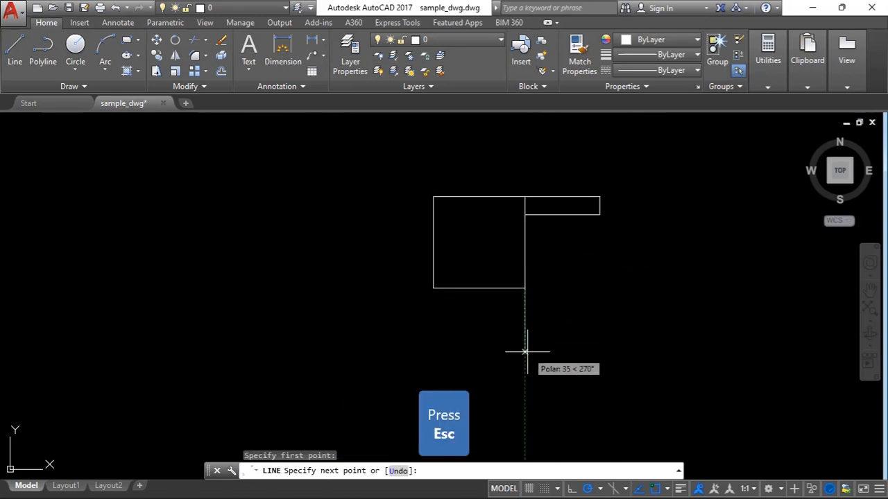
key("Escape")
Step: Measure the length of the attached rectangle's upper edge, from the square's upper-right corner to the rectangle's far corner
left_click(777, 83)
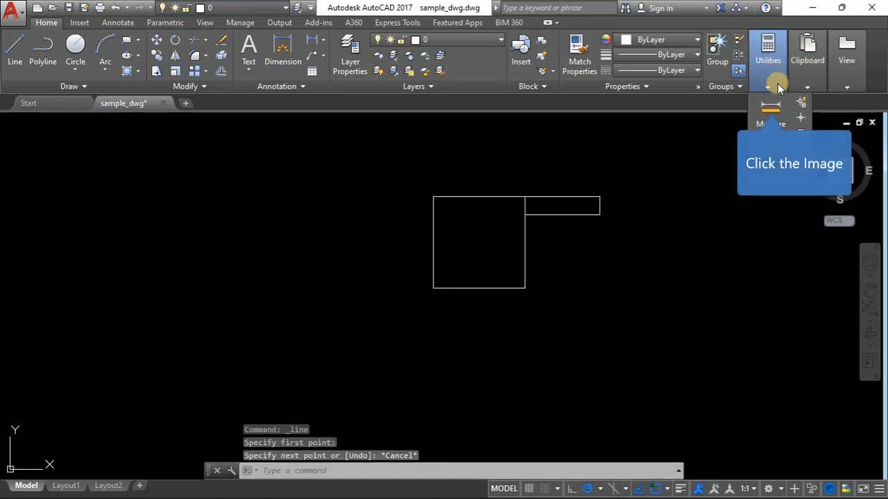
left_click(771, 107)
scroll(516, 194, "up", 3)
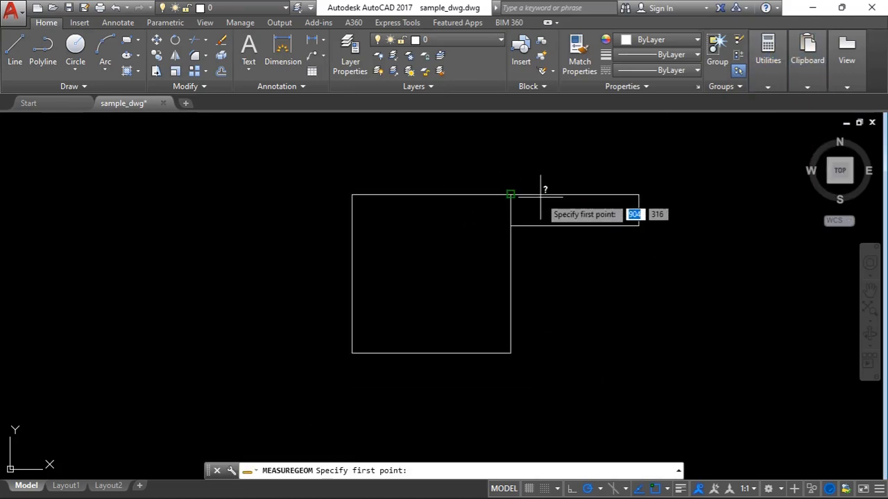
left_click(510, 193)
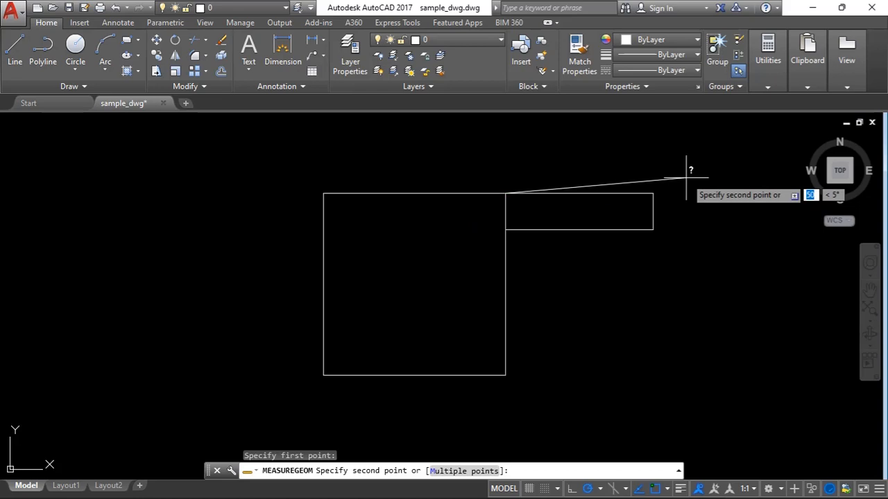
left_click(652, 193)
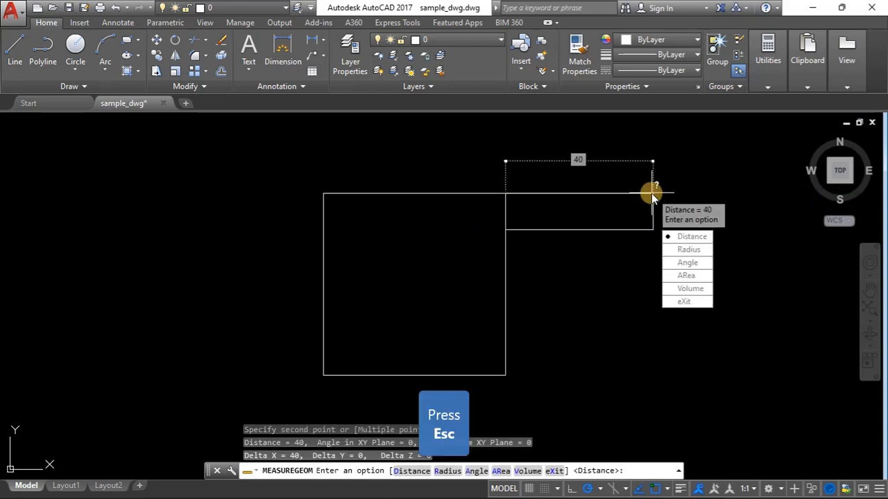
key("Escape")
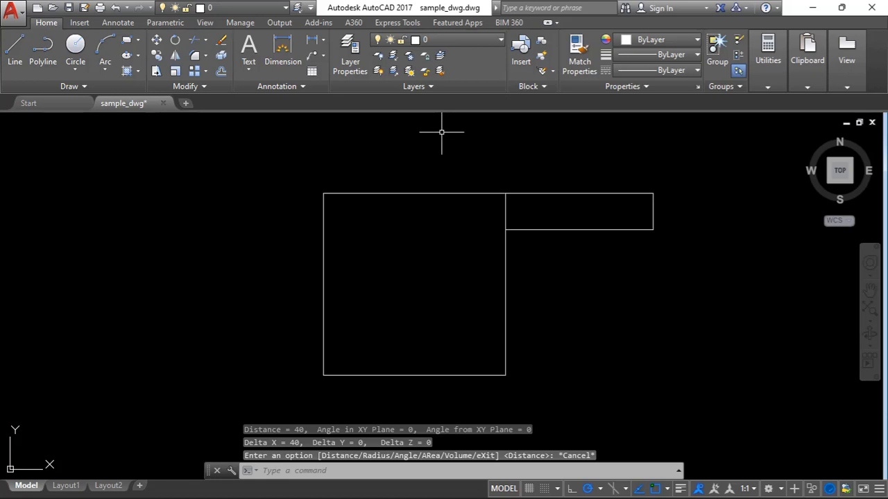
Step: Draw a vertical line 40 units downward from the square's lower-right corner
left_click(15, 49)
scroll(563, 231, "down", 3)
scroll(563, 231, "down", 1)
scroll(533, 294, "up", 4)
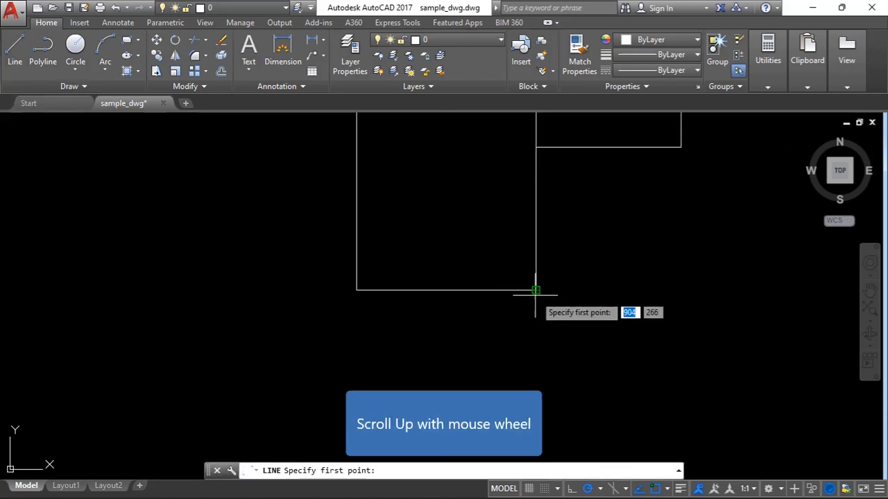
left_click(535, 290)
scroll(538, 243, "down", 2)
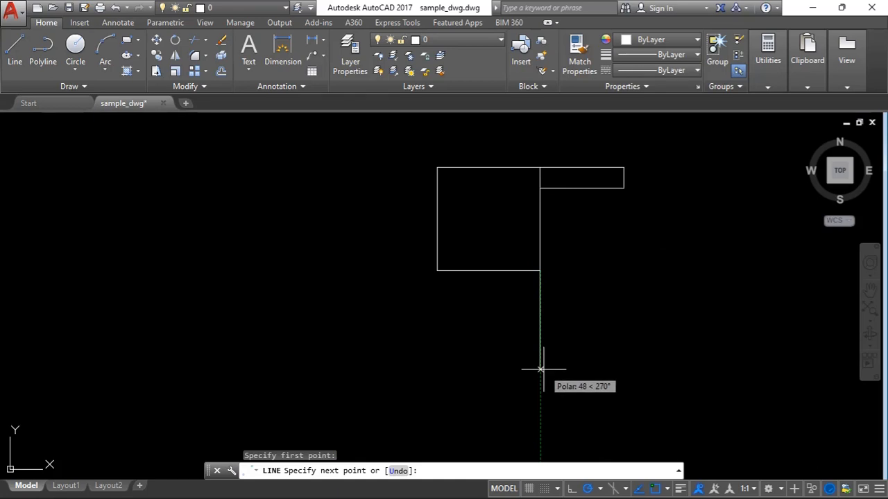
type("27")
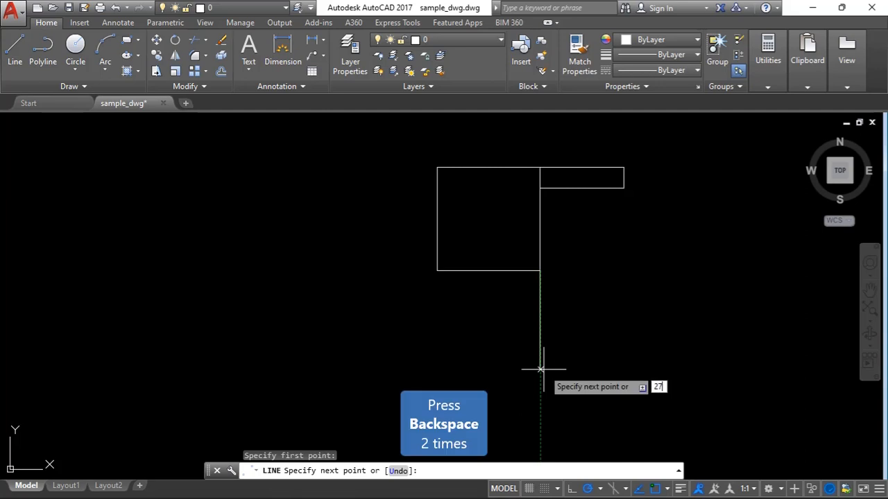
key("BackSpace")
key("BackSpace")
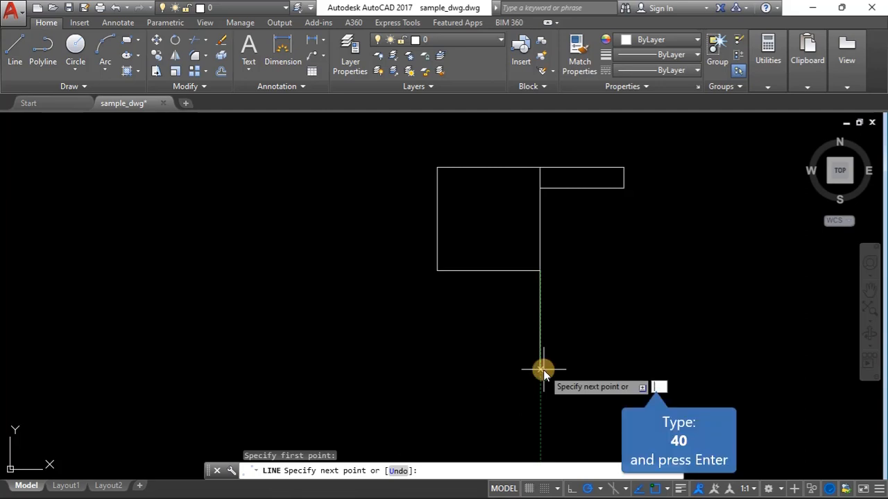
type("40")
key("Return")
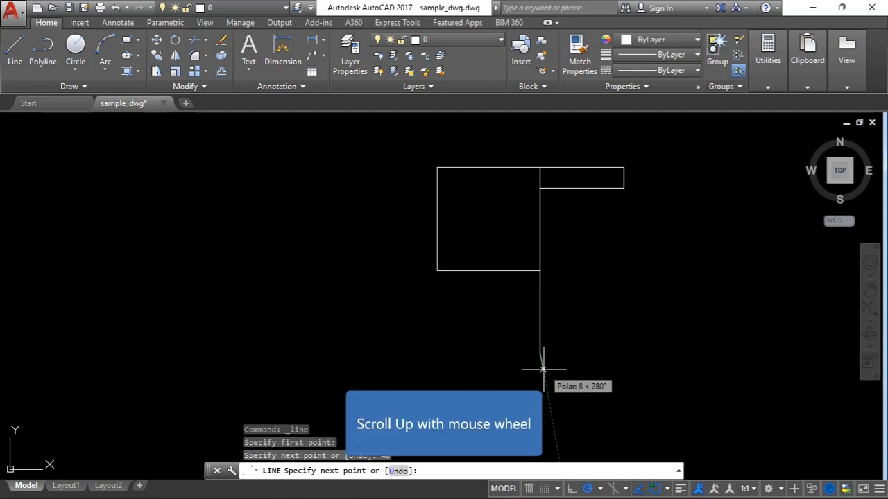
Step: Continue the line 10 units to the left, followed by a vertical segment up to the square's bottom edge
scroll(505, 373, "up", 2)
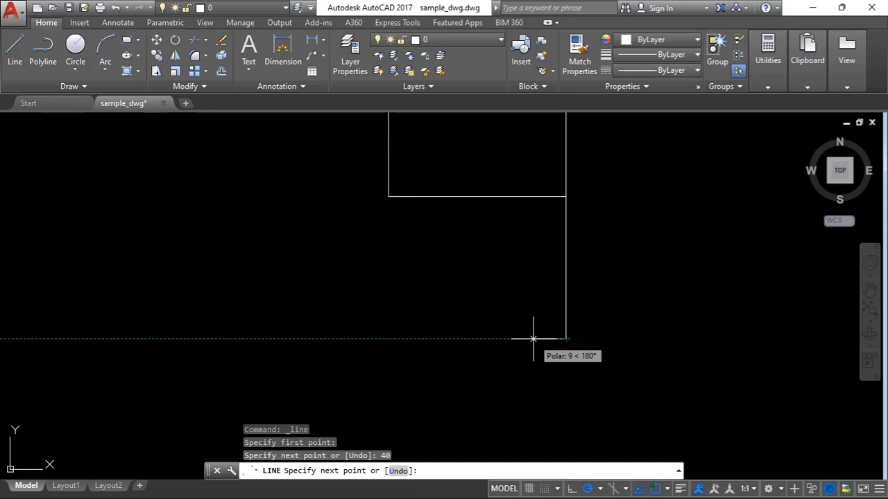
type("10")
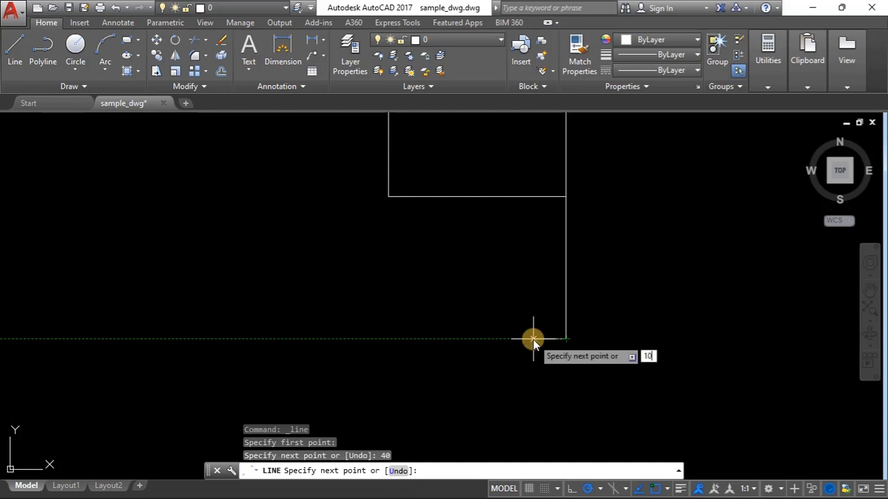
key("Return")
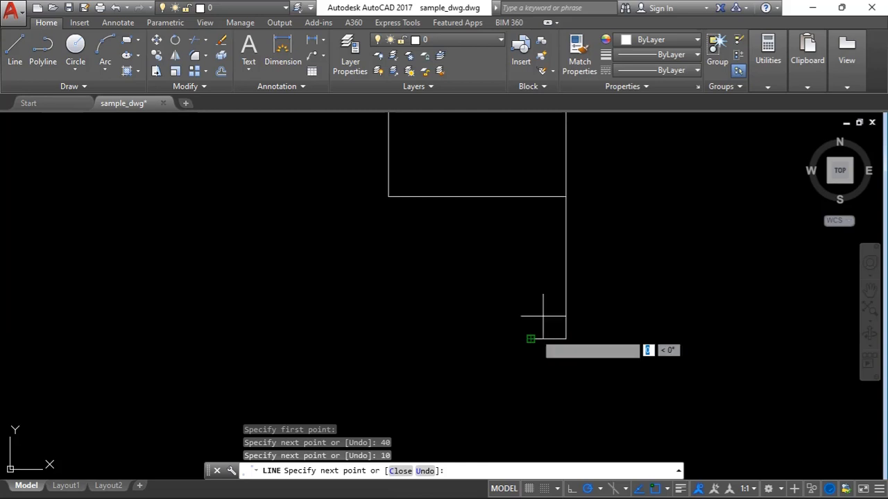
left_click(530, 196)
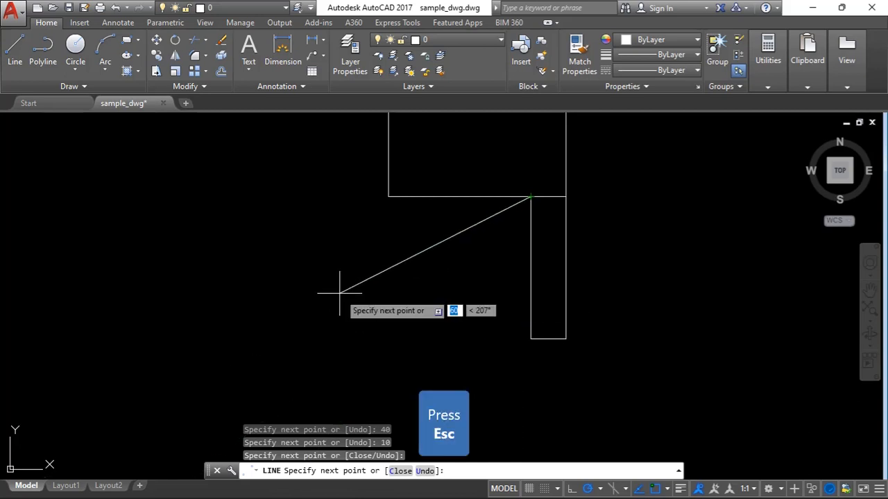
Step: End the current Line command and draw a horizontal line 40 units to the left from the square's lower-left corner
key("Escape")
scroll(339, 293, "down", 4)
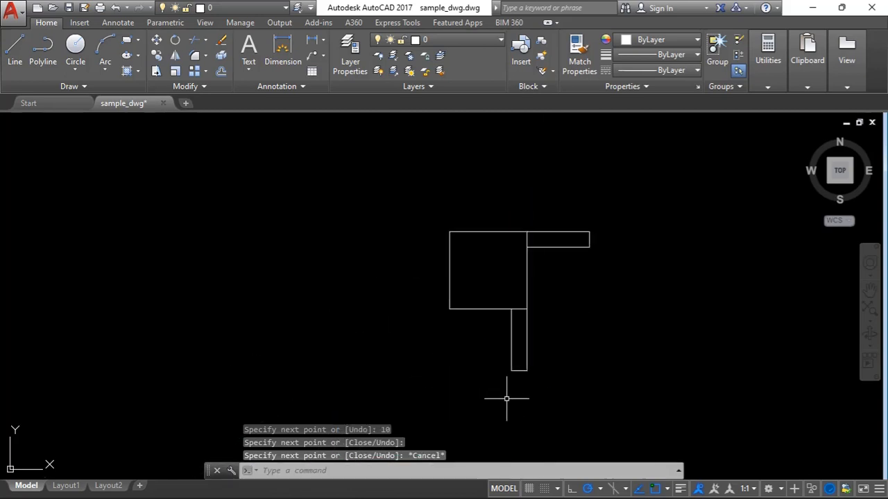
scroll(475, 276, "up", 2)
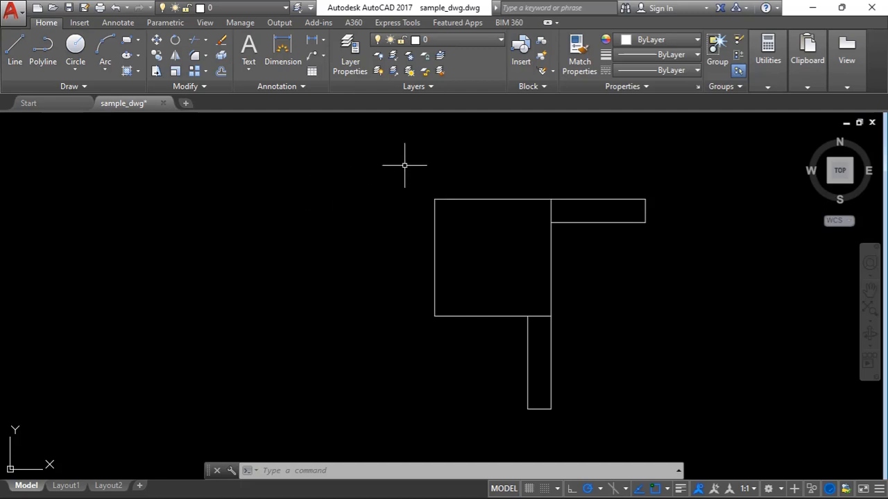
left_click(15, 50)
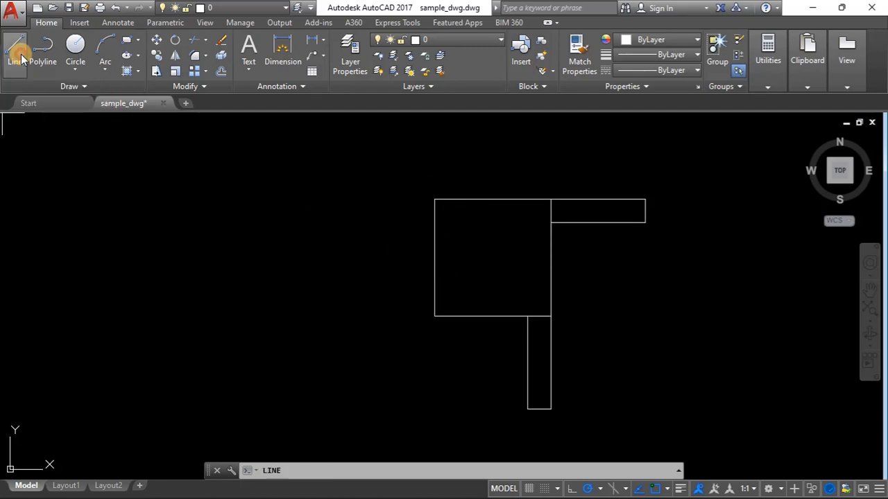
left_click(434, 316)
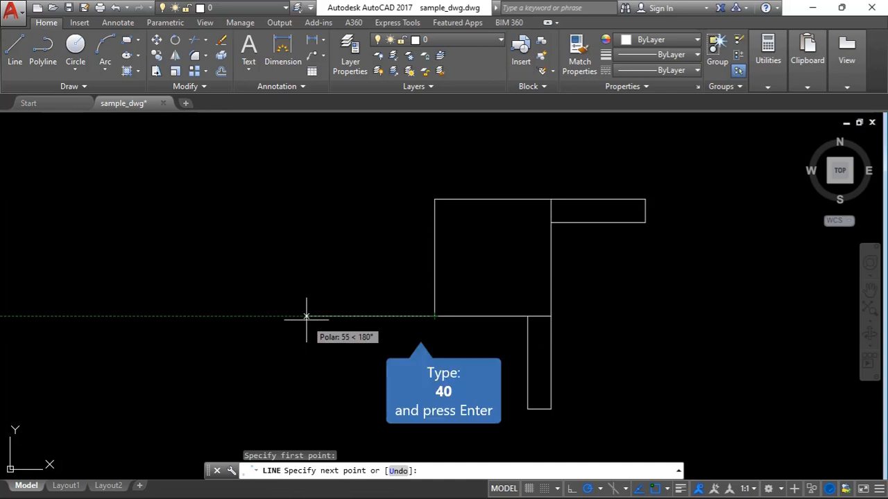
type("40")
key("Return")
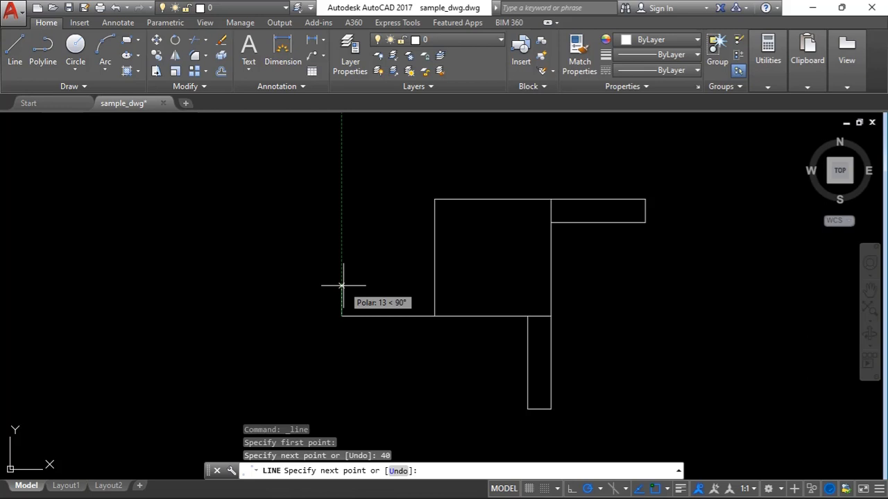
Step: Continue the line 10 units upward, close back horizontally to the square's left edge, and end the Line command
type("10")
key("Return")
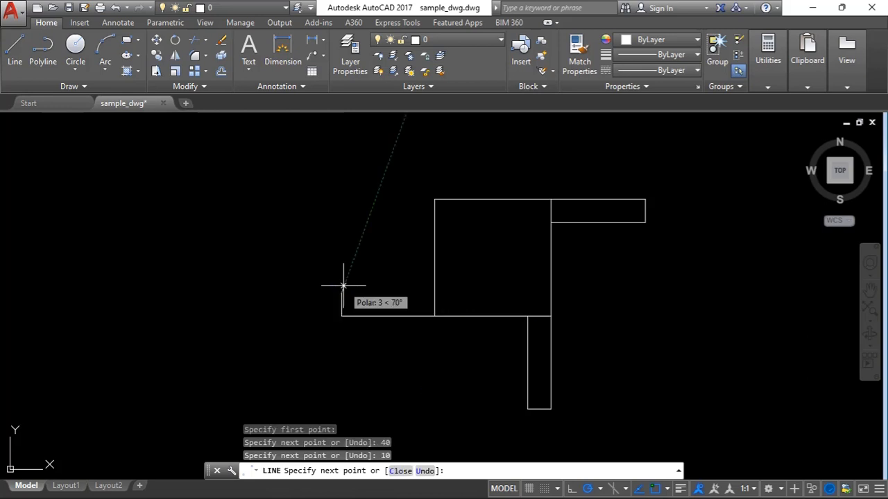
left_click(434, 293)
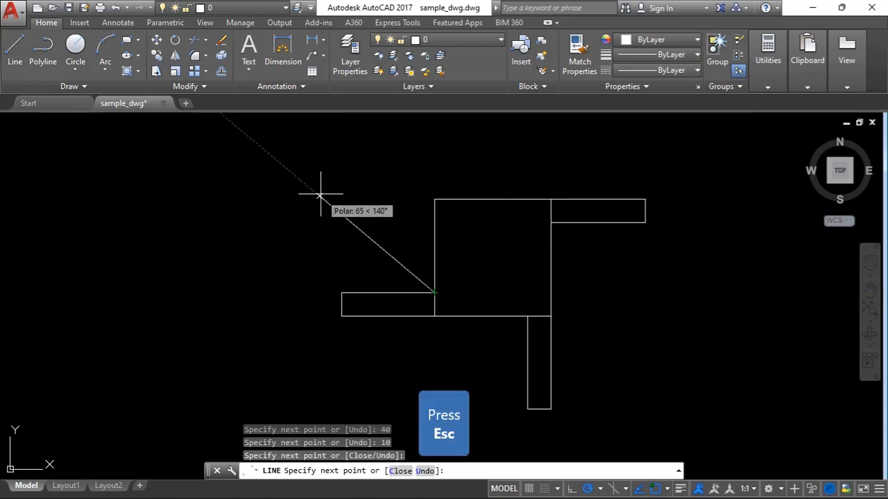
key("Escape")
Step: Draw a vertical line 40 units upward from the square's upper-left corner
left_click(15, 47)
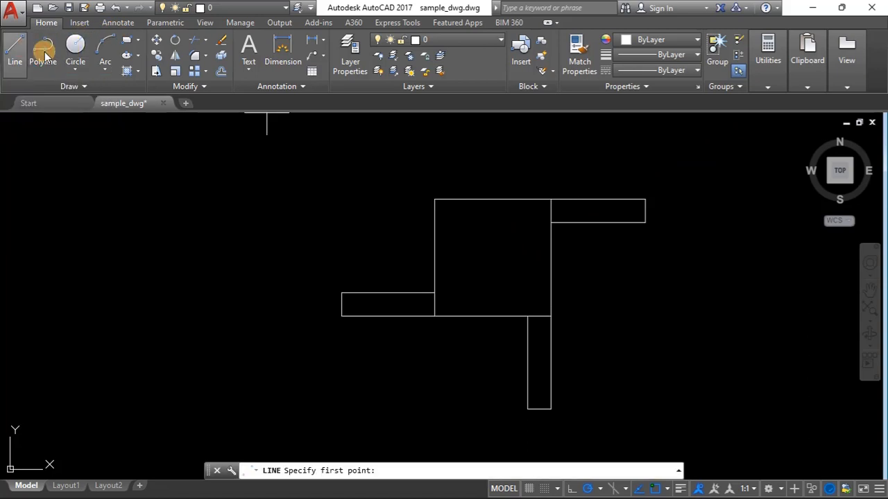
left_click(431, 197)
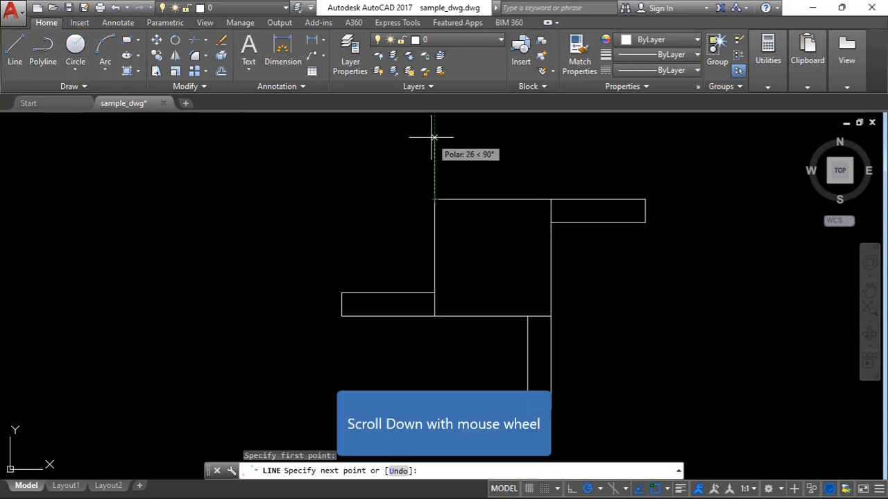
scroll(433, 344, "down", 3)
scroll(436, 190, "up", 3)
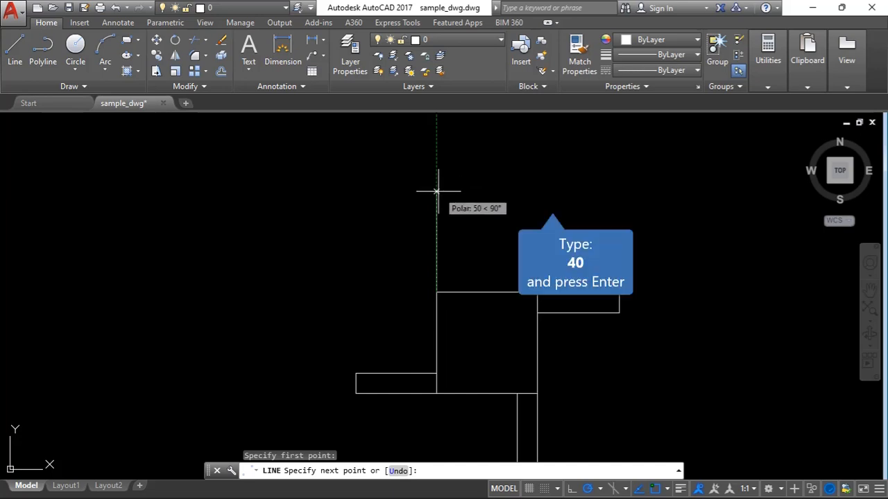
type("40")
key("Return")
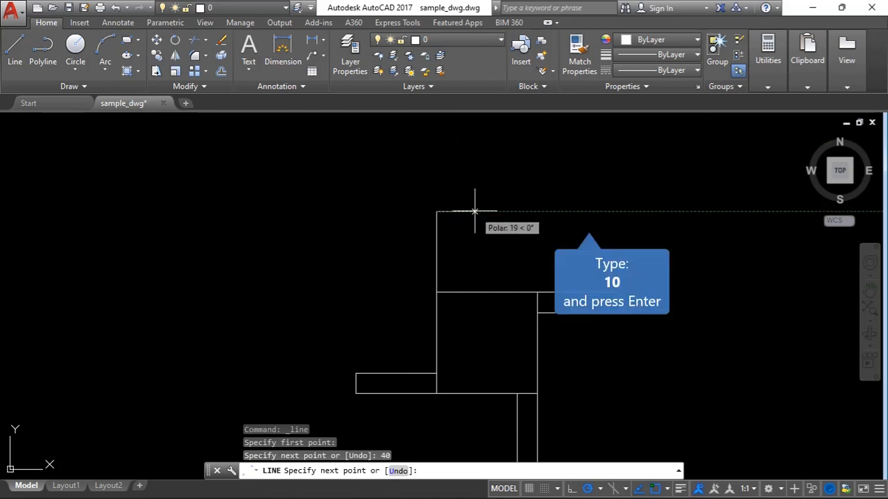
Step: Continue the line 10 units to the right, bring it straight down to the square's top edge, and end the Line command
type("10")
key("Return")
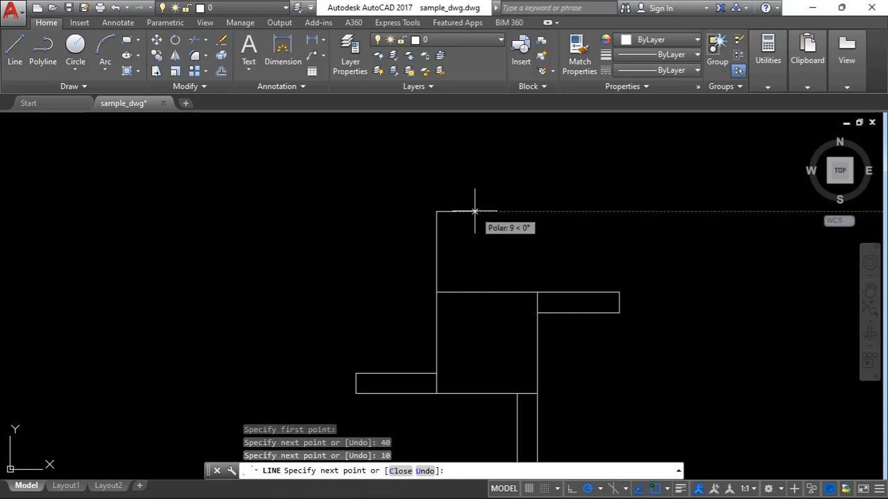
scroll(456, 293, "up", 2)
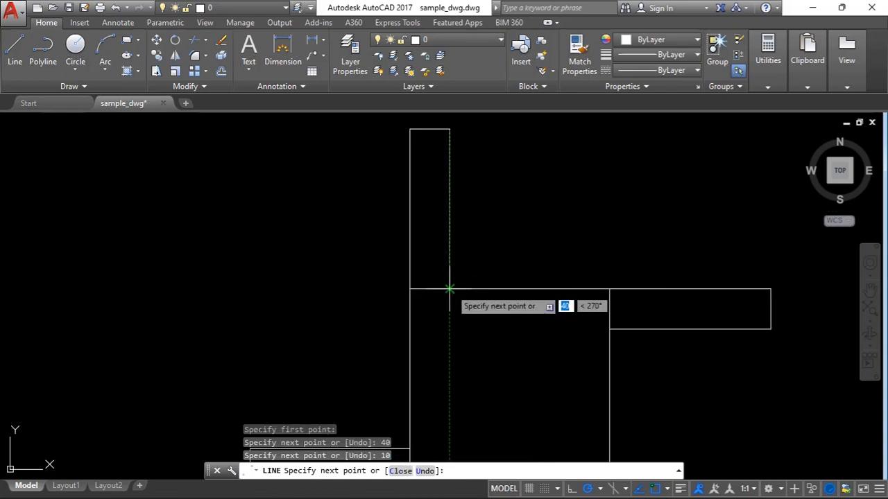
left_click(449, 288)
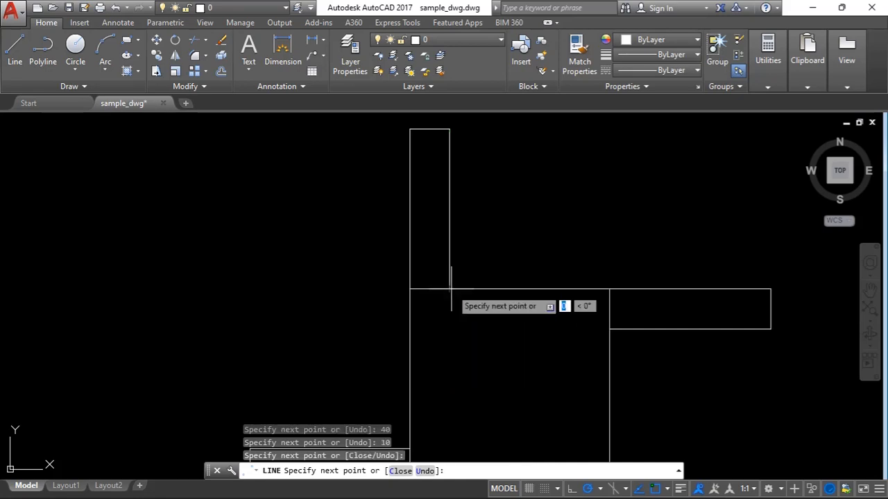
key("Escape")
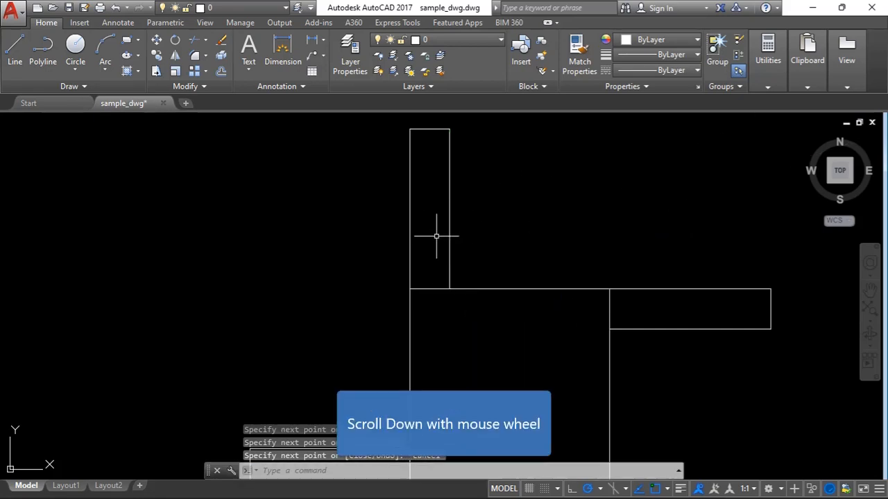
Step: Examine the square and its four attached rectangles up close and as a whole, especially the upper rectangle
scroll(436, 237, "down", 5)
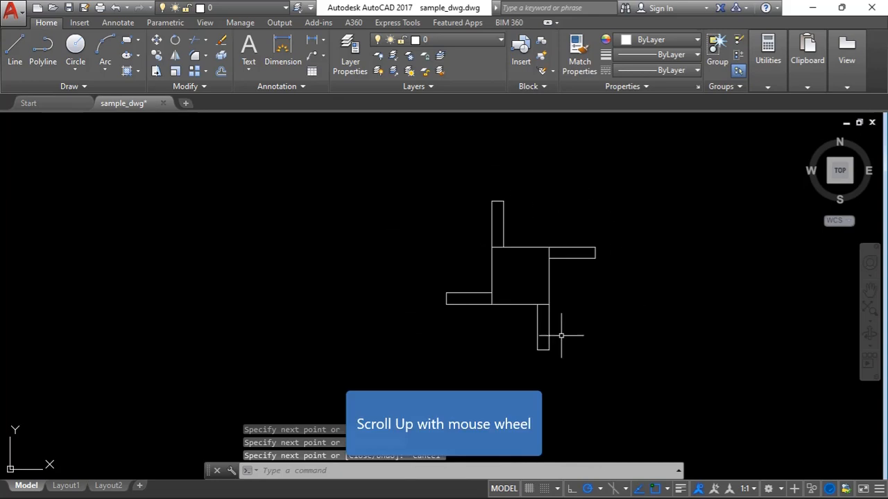
scroll(494, 211, "up", 3)
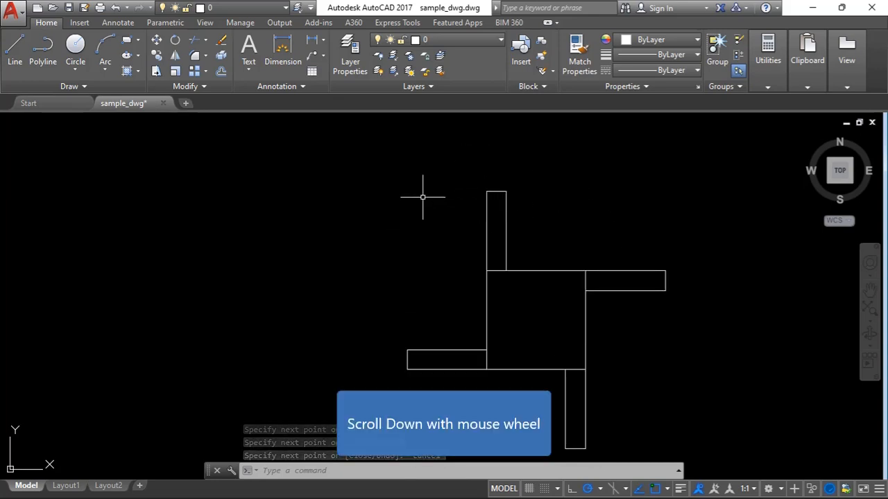
scroll(421, 202, "down", 2)
scroll(453, 171, "up", 3)
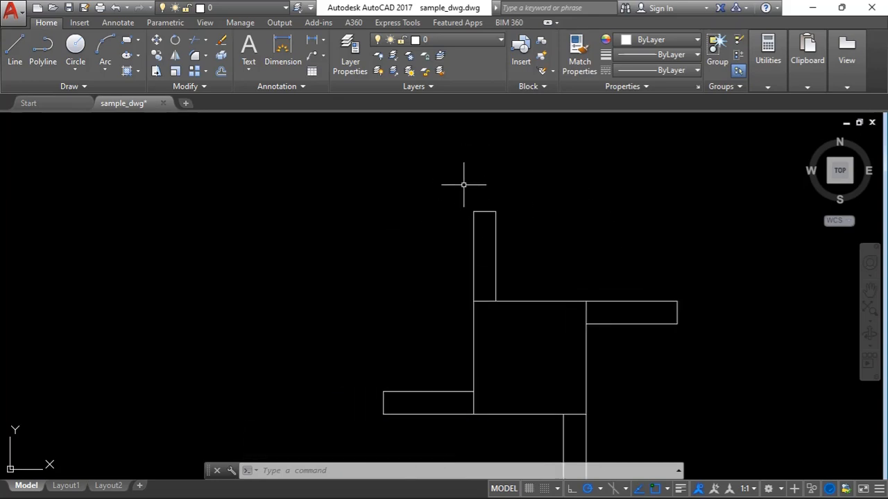
scroll(506, 188, "up", 3)
scroll(443, 179, "down", 3)
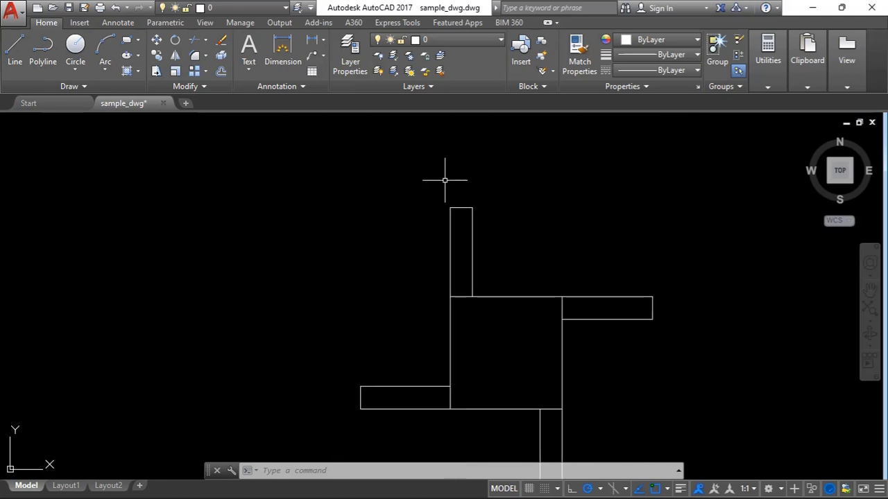
scroll(443, 332, "up", 2)
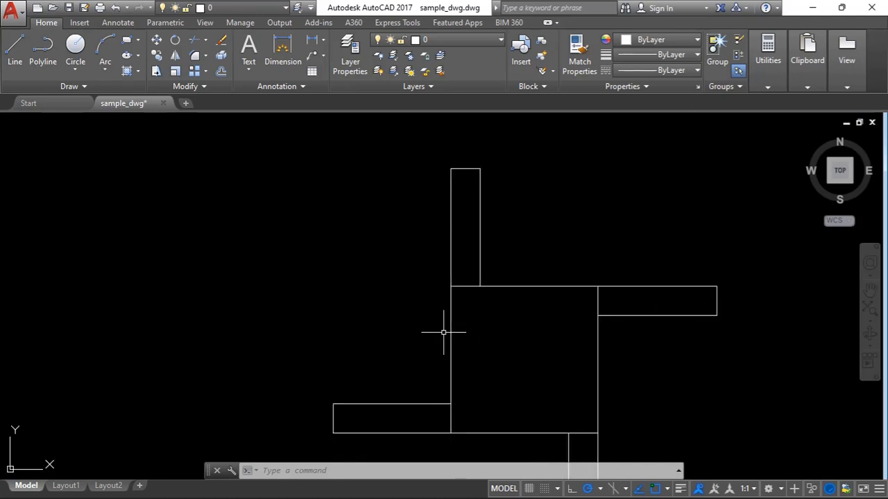
scroll(447, 327, "down", 2)
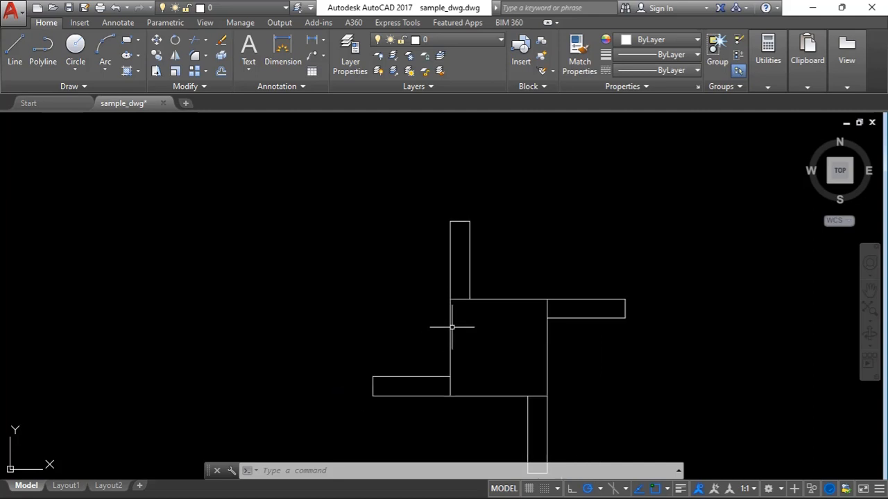
scroll(479, 352, "down", 2)
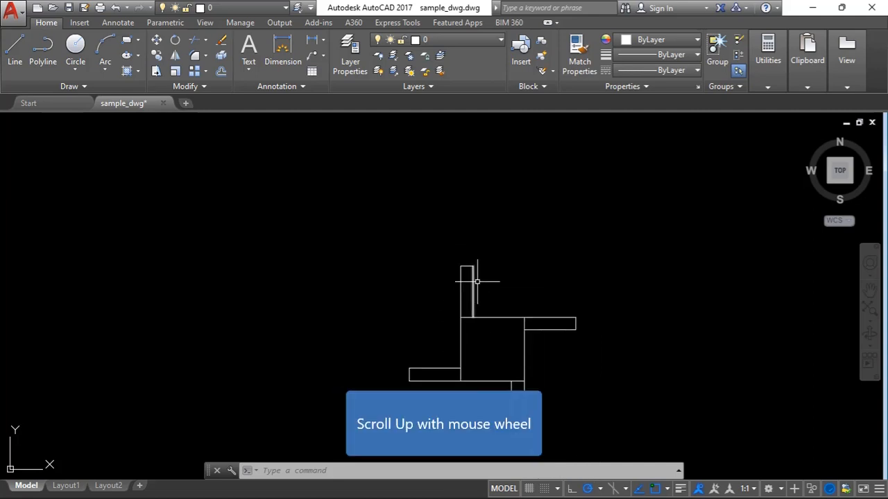
scroll(477, 281, "up", 2)
scroll(459, 236, "down", 2)
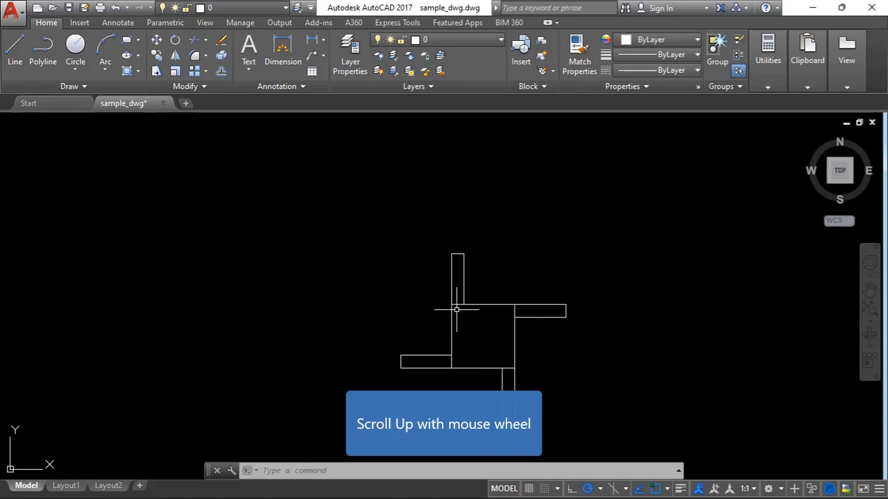
scroll(460, 251, "up", 4)
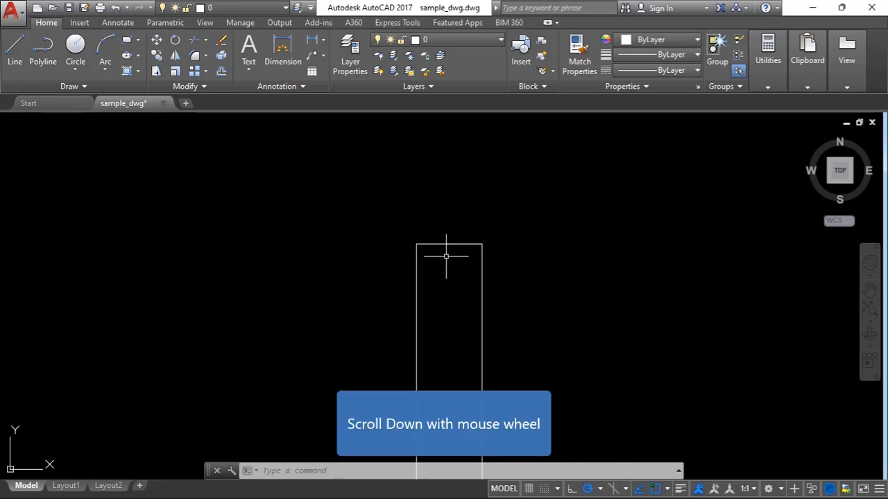
scroll(451, 246, "down", 4)
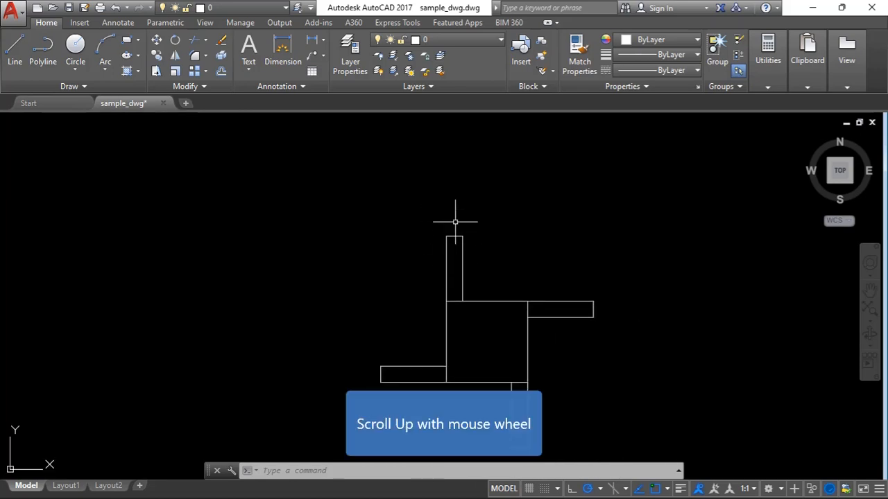
scroll(455, 231, "up", 5)
scroll(454, 231, "down", 4)
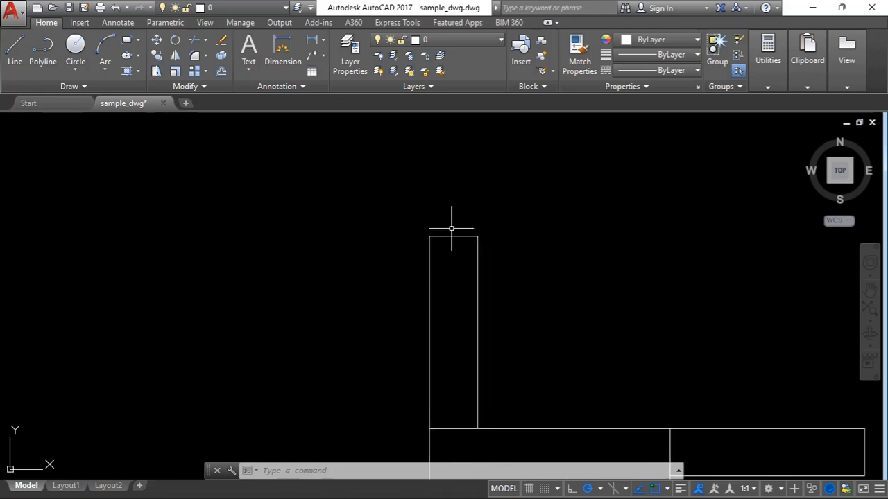
scroll(459, 215, "down", 2)
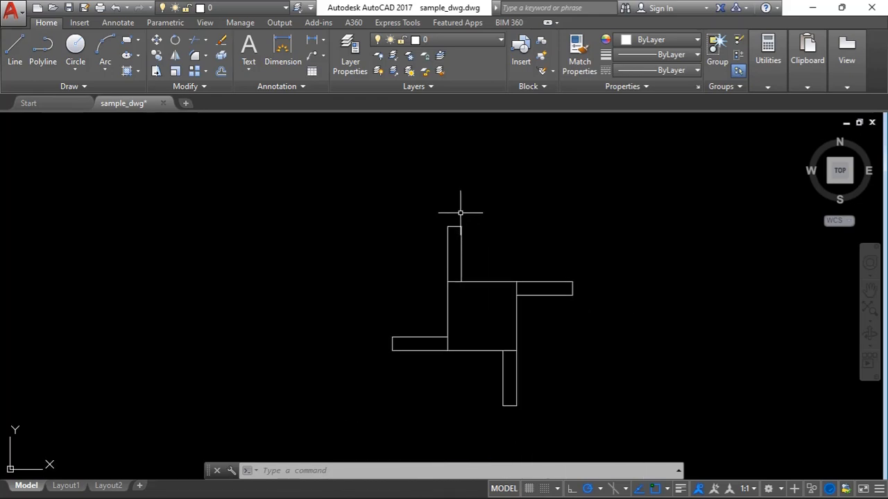
scroll(342, 227, "down", 2)
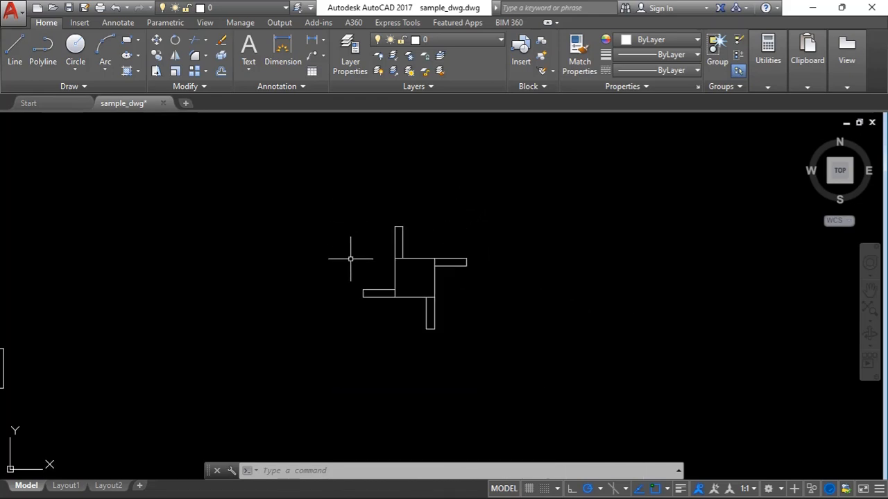
scroll(425, 285, "up", 2)
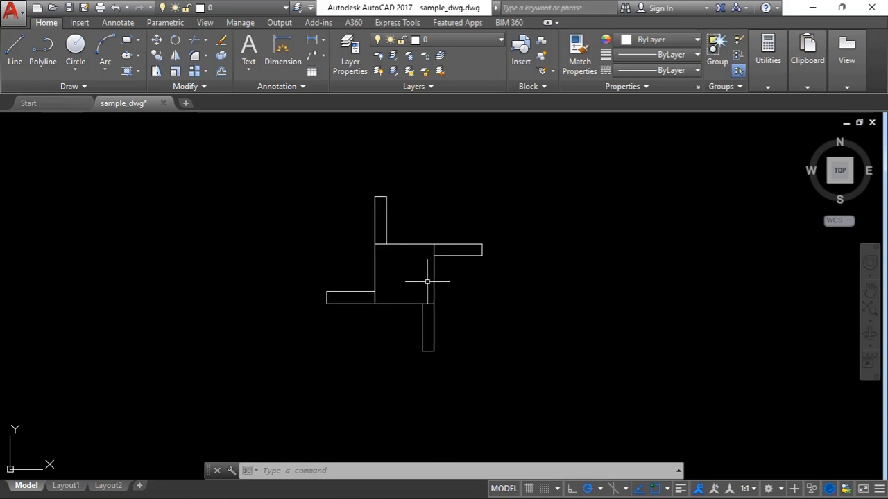
Step: Copy the square with its four rectangles about 262 units horizontally to the right, using the lower rectangle's bottom-right corner as base point
left_click(289, 163)
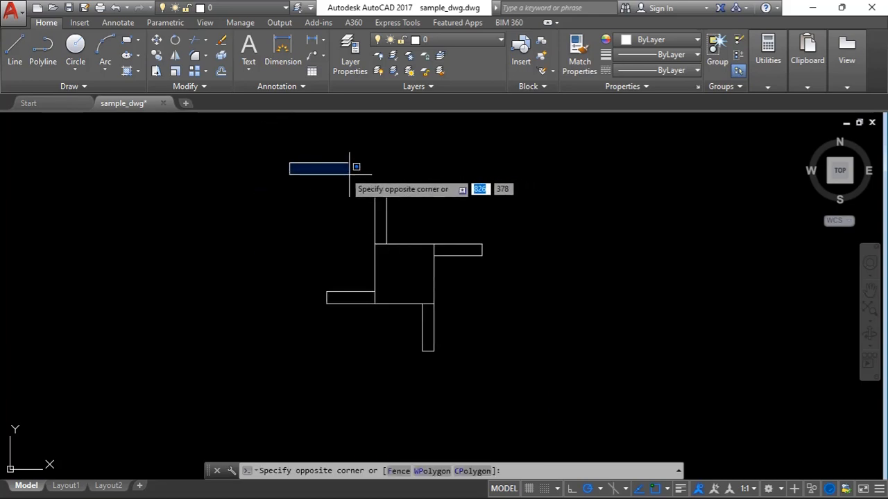
left_click(496, 368)
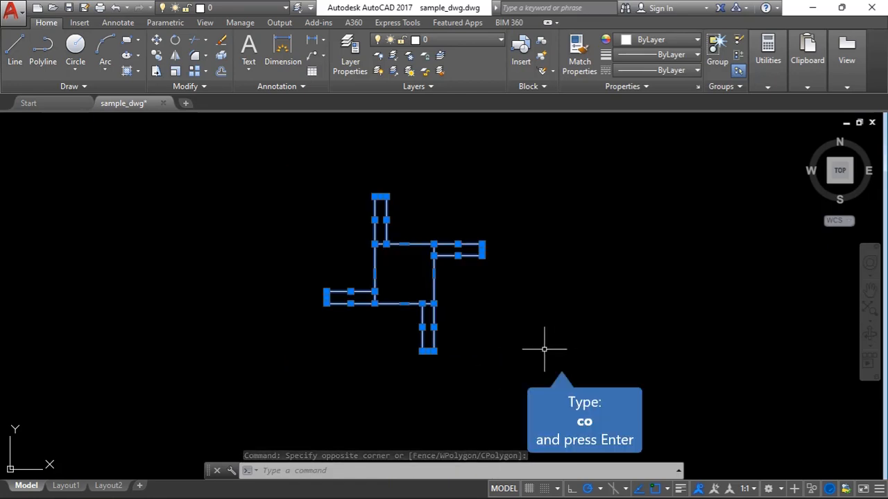
type("co")
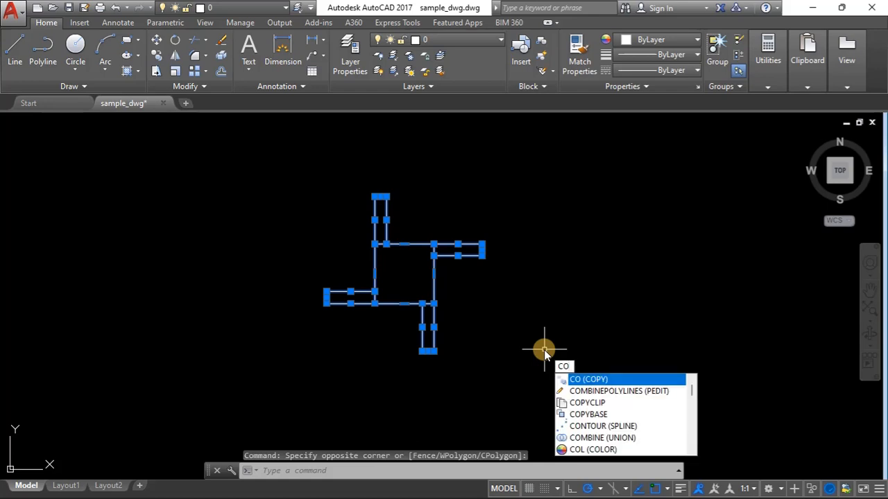
key("Return")
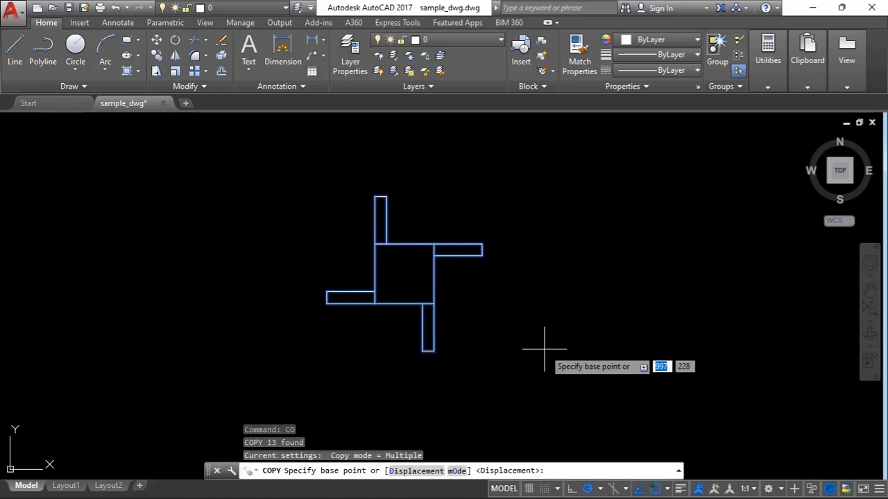
left_click(434, 351)
scroll(445, 351, "down", 5)
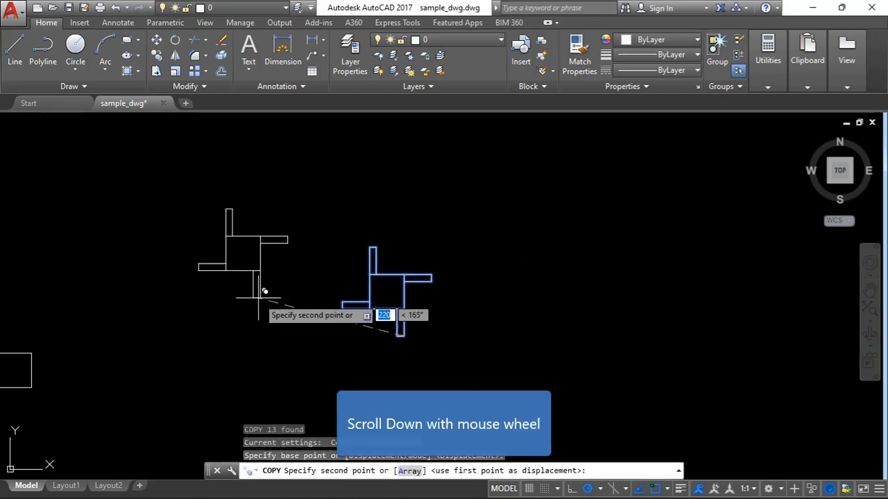
scroll(489, 326, "up", 2)
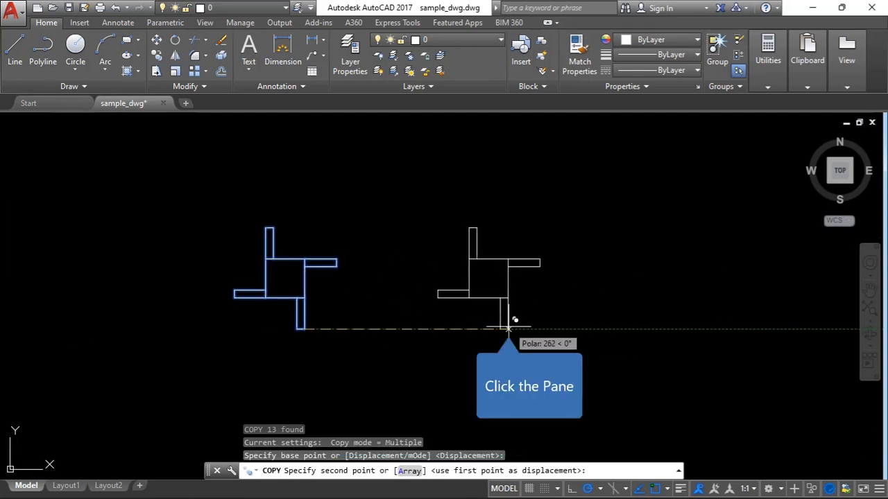
left_click(509, 327)
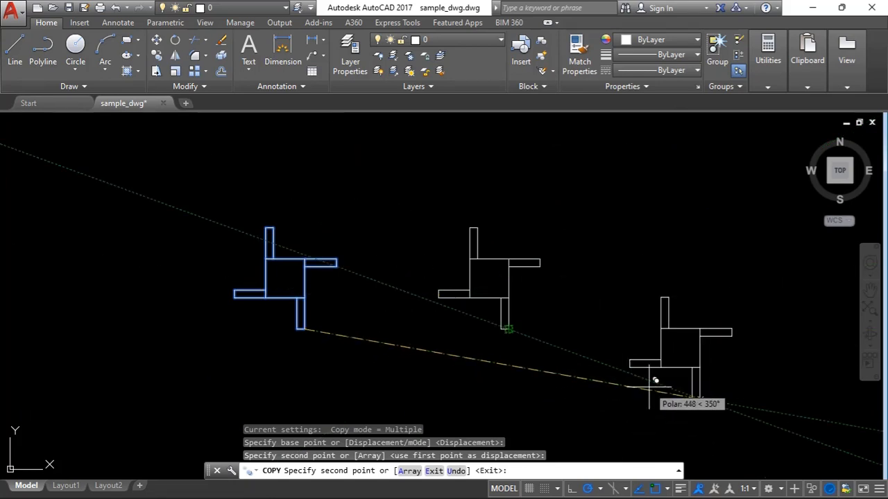
key("Escape")
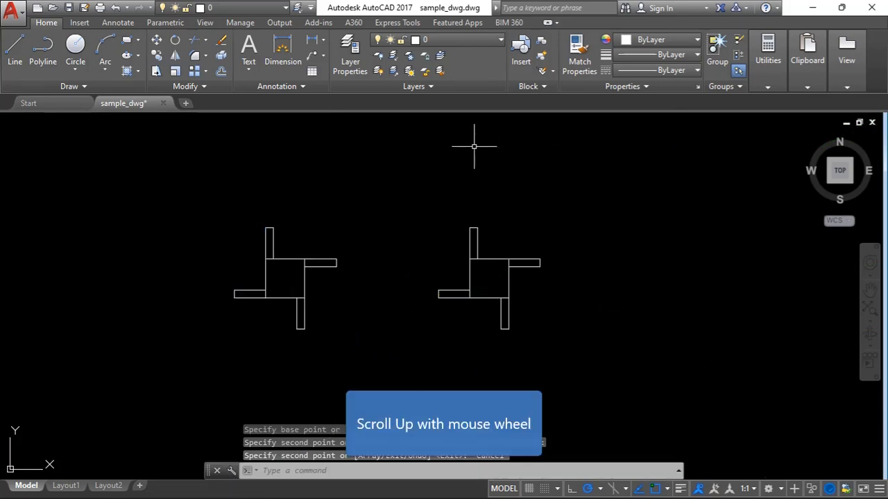
scroll(461, 227, "up", 4)
scroll(476, 234, "up", 2)
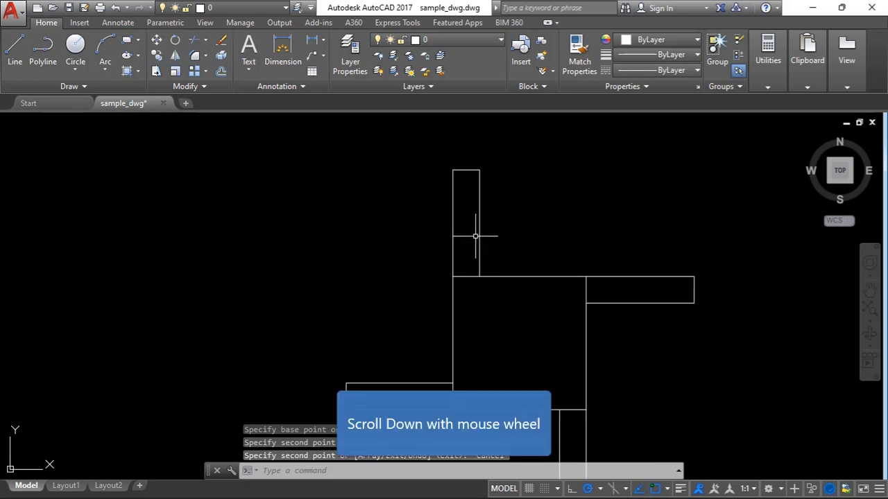
scroll(475, 239, "down", 2)
scroll(475, 243, "up", 1)
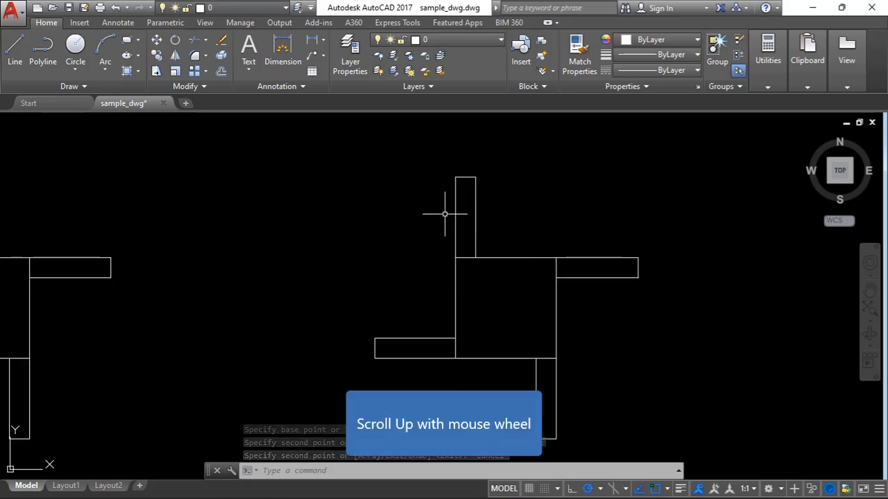
scroll(469, 177, "up", 3)
scroll(468, 174, "down", 2)
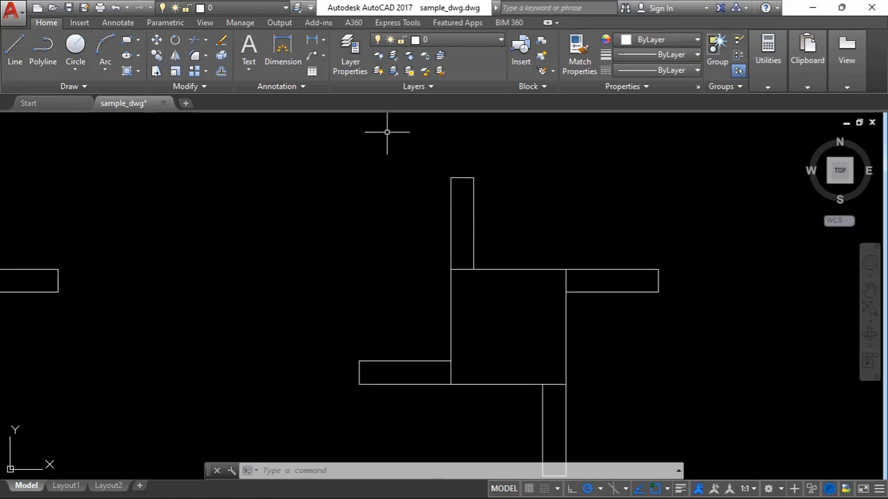
left_click(72, 70)
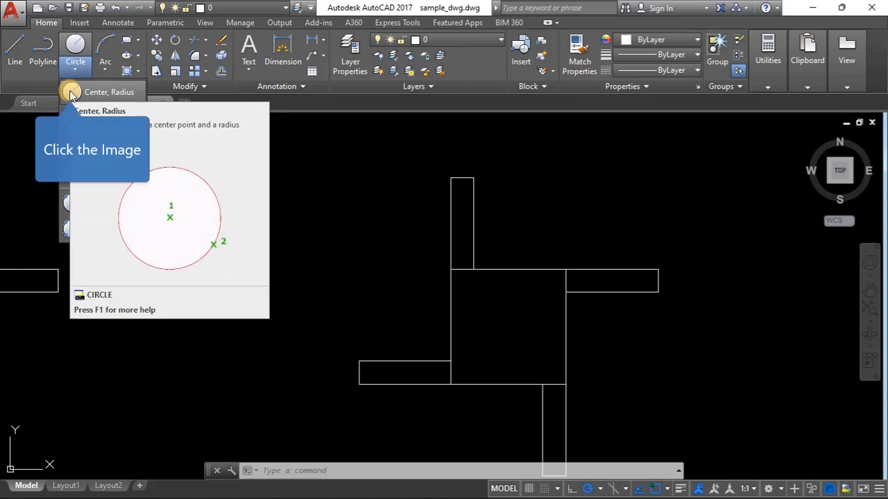
left_click(71, 93)
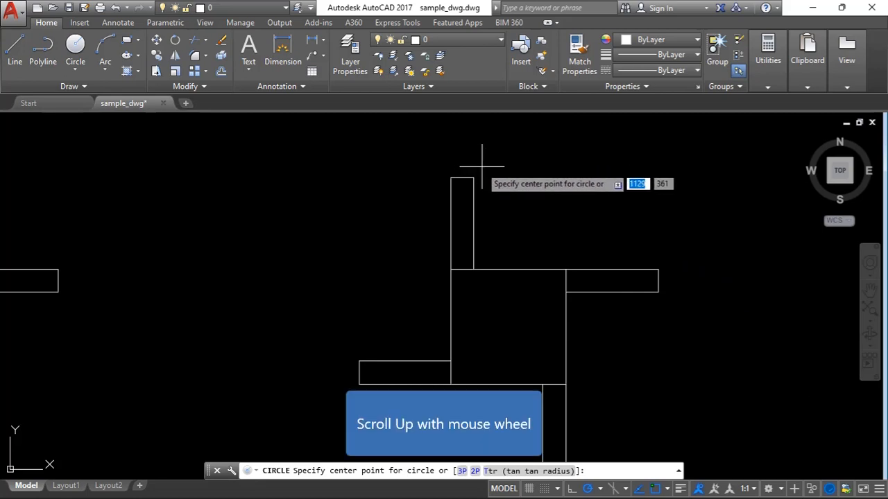
scroll(474, 156, "up", 4)
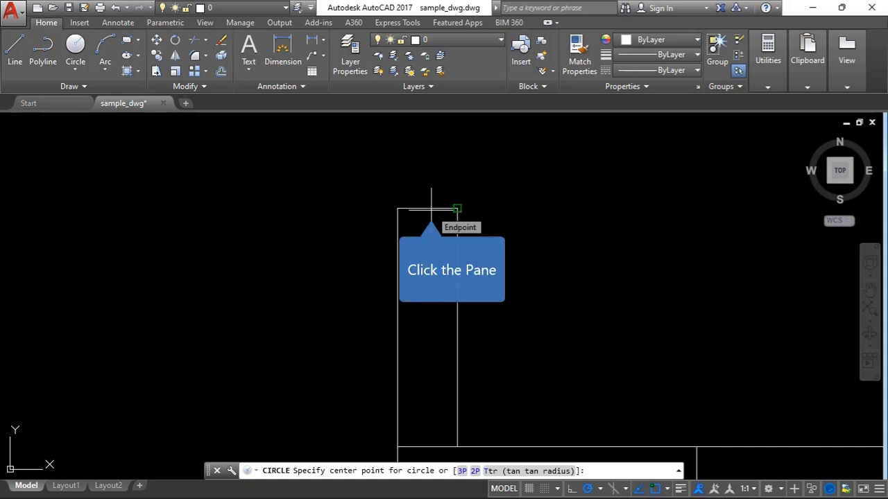
left_click(431, 208)
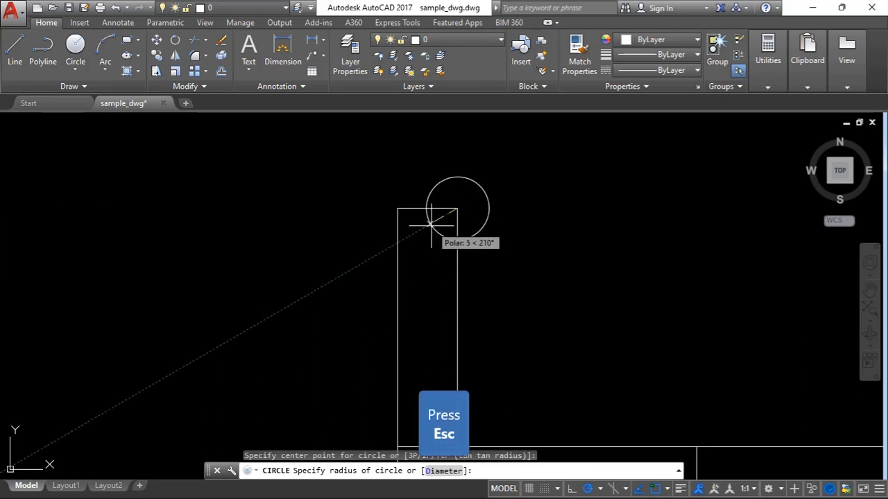
key("Escape")
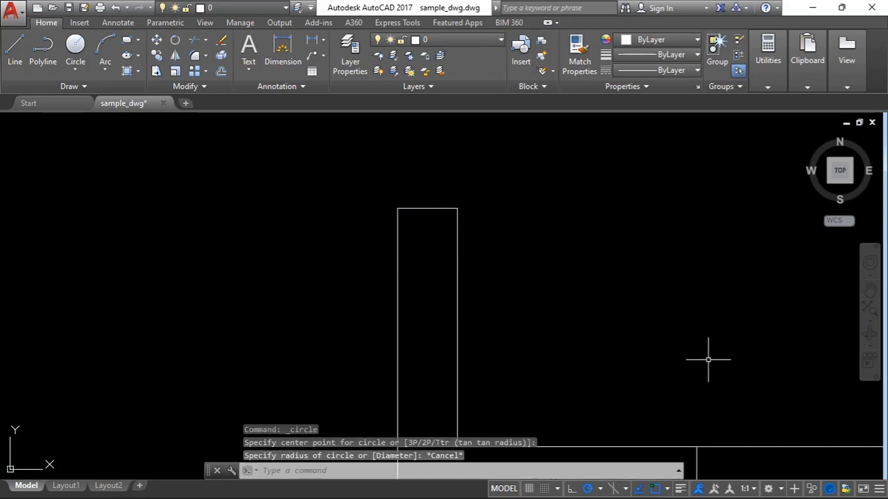
Step: Enable the Midpoint object snap and draw a circle centred on the copied upper rectangle's top edge, with its radius reaching the edge's right endpoint
left_click(667, 489)
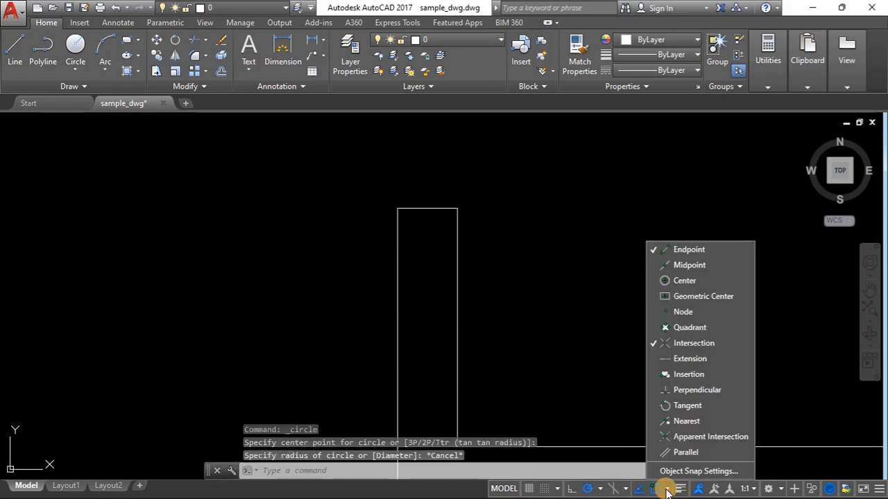
left_click(686, 269)
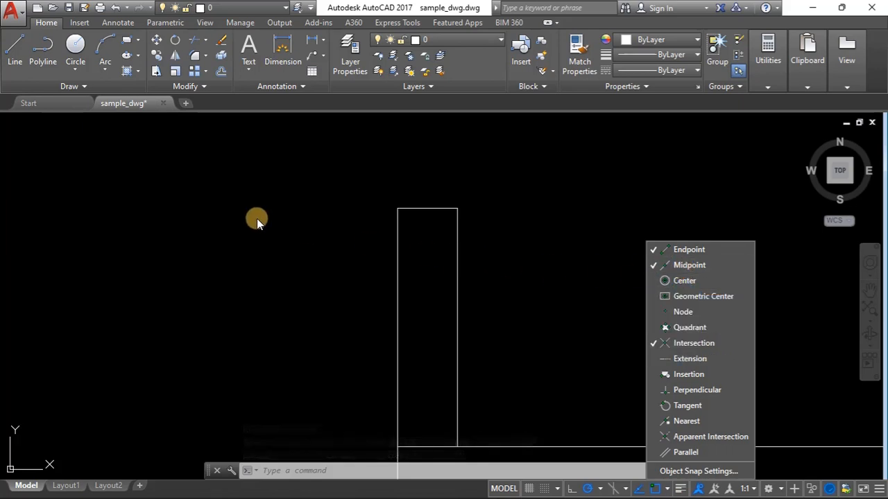
left_click(75, 71)
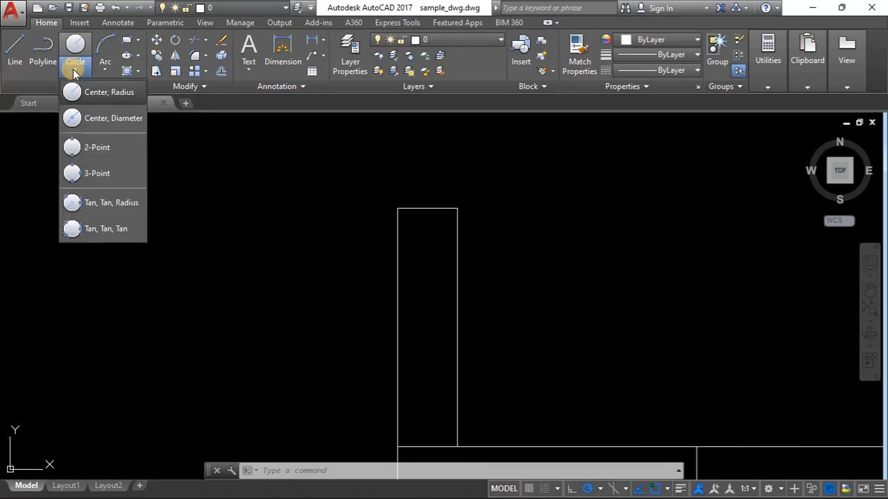
left_click(72, 95)
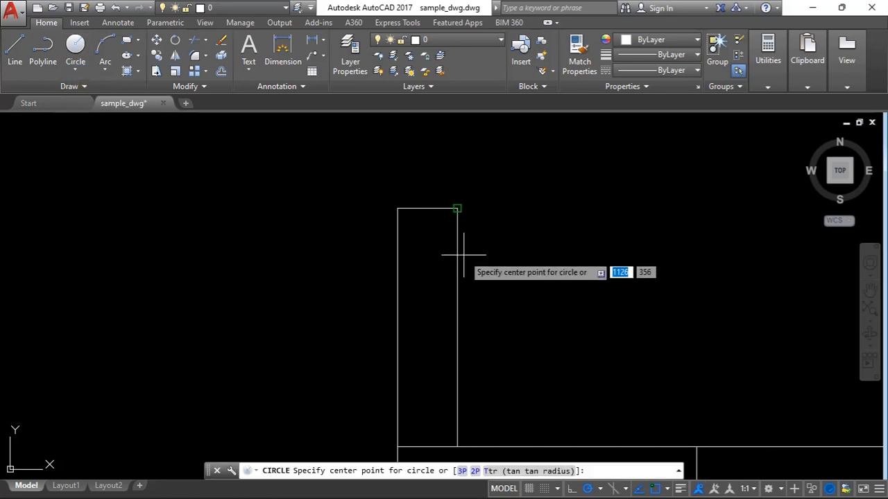
left_click(428, 209)
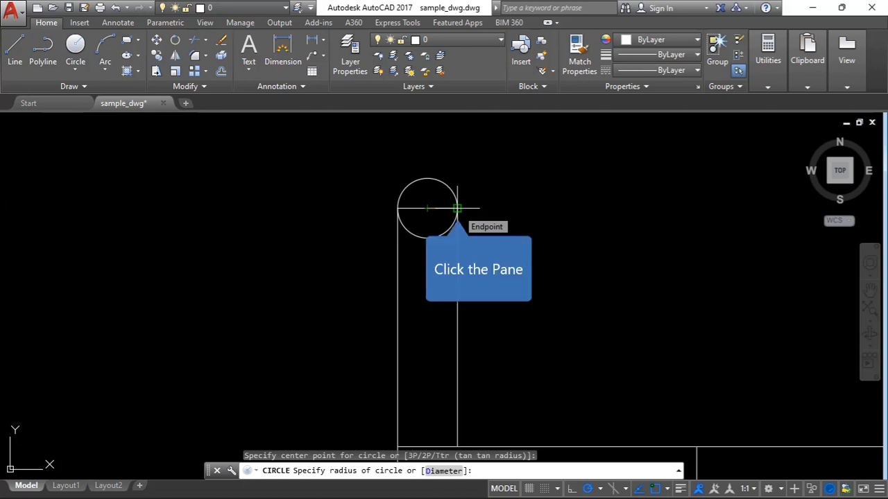
left_click(457, 207)
Step: Copy the circle from its centre to the midpoint of the right rectangle's outer short edge
scroll(486, 245, "down", 3)
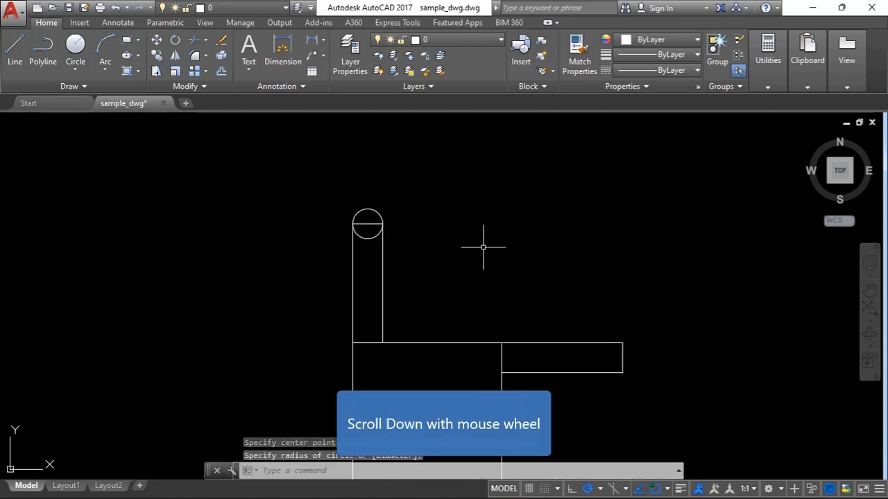
scroll(581, 245, "down", 2)
scroll(532, 262, "up", 2)
scroll(532, 263, "up", 1)
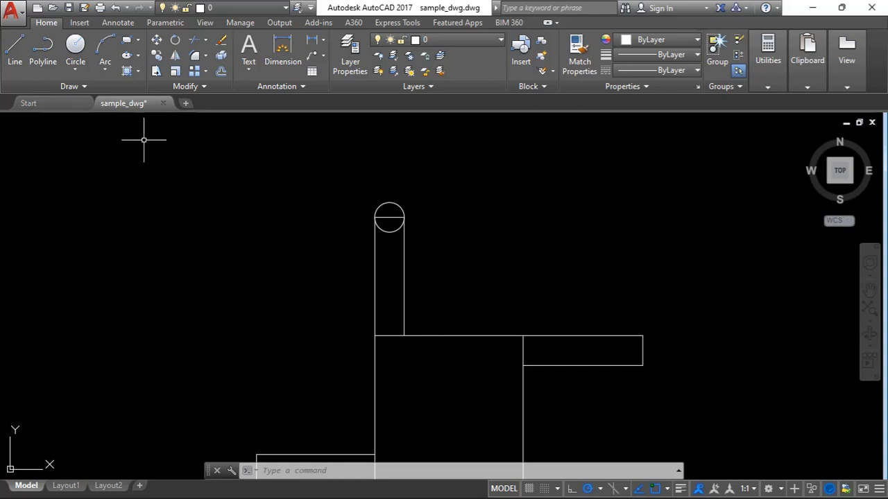
left_click(384, 204)
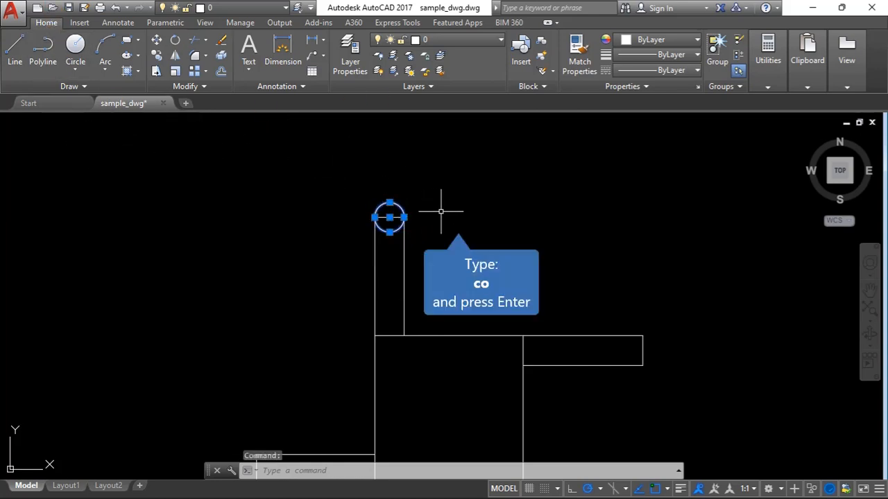
type("co")
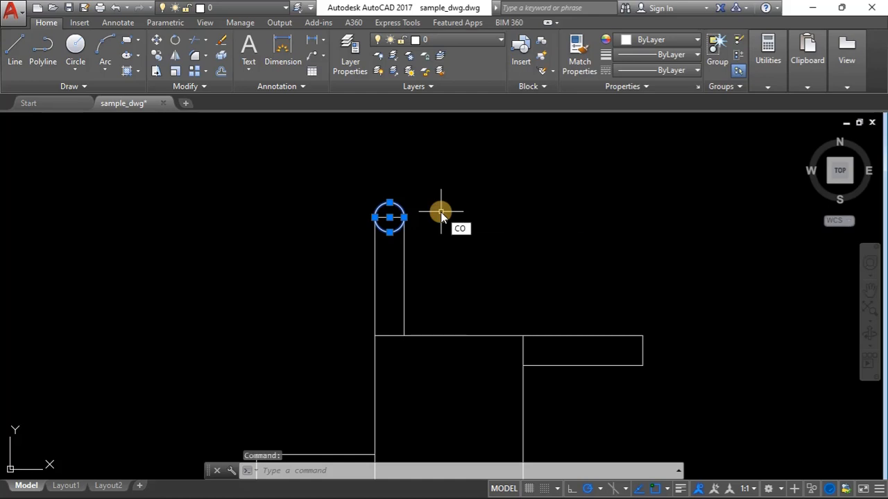
key("Return")
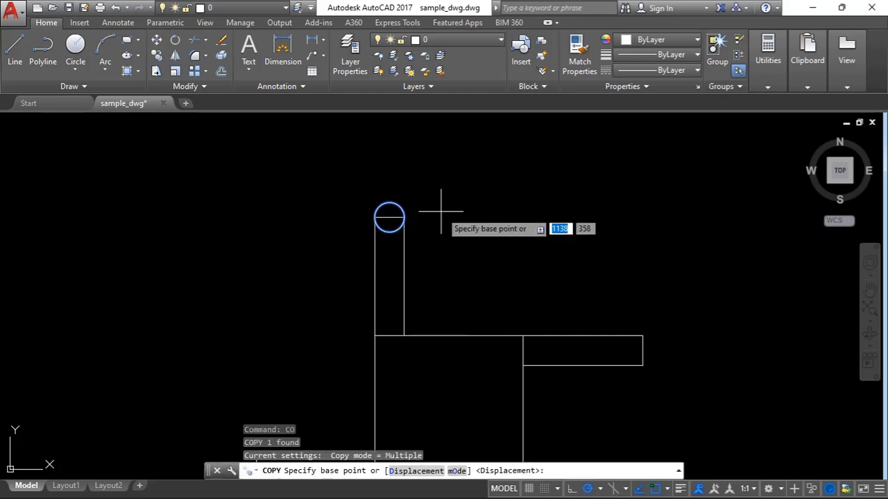
left_click(389, 218)
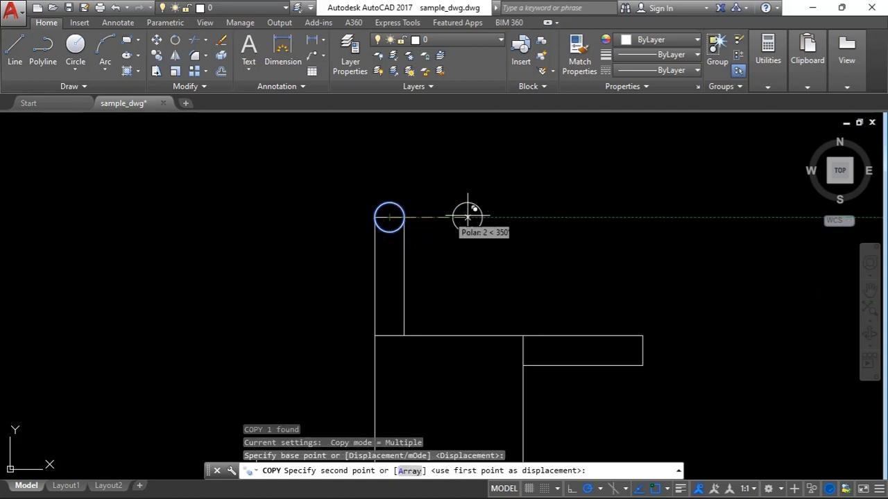
left_click(642, 351)
Step: Place further circle copies at the outer-edge midpoints of the lower and left rectangles, and end the Copy command
scroll(670, 247, "down", 5)
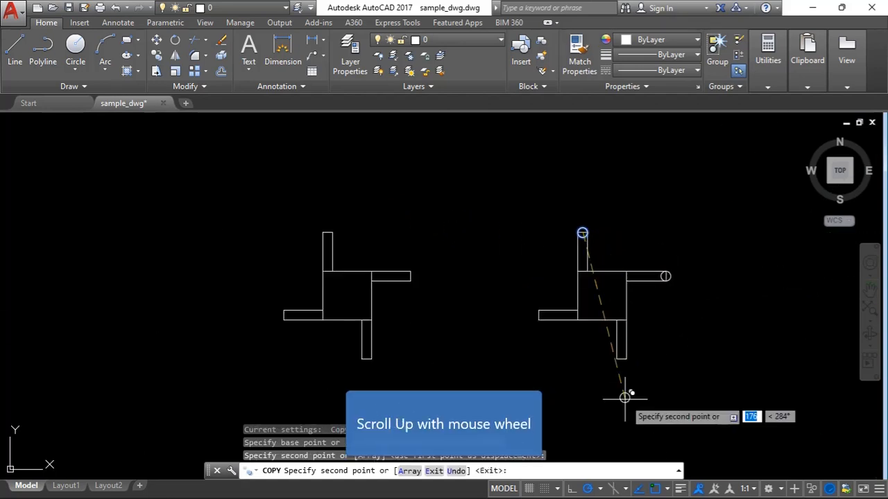
scroll(625, 397, "up", 5)
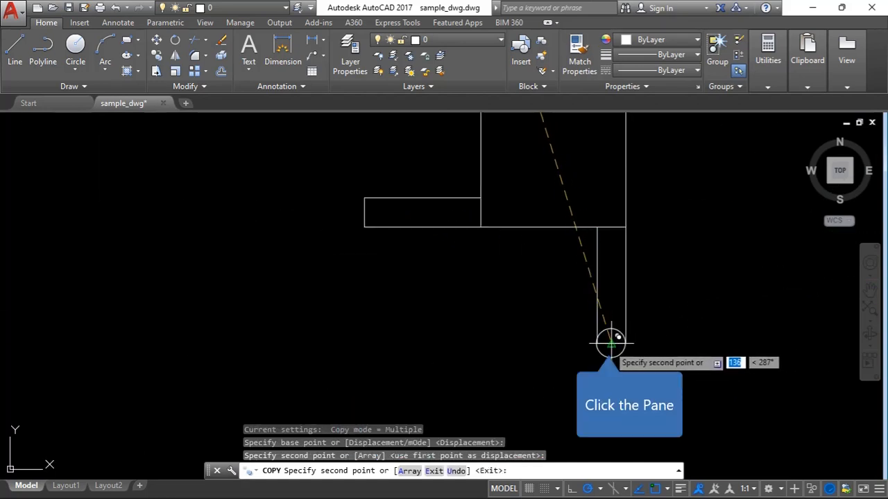
left_click(611, 341)
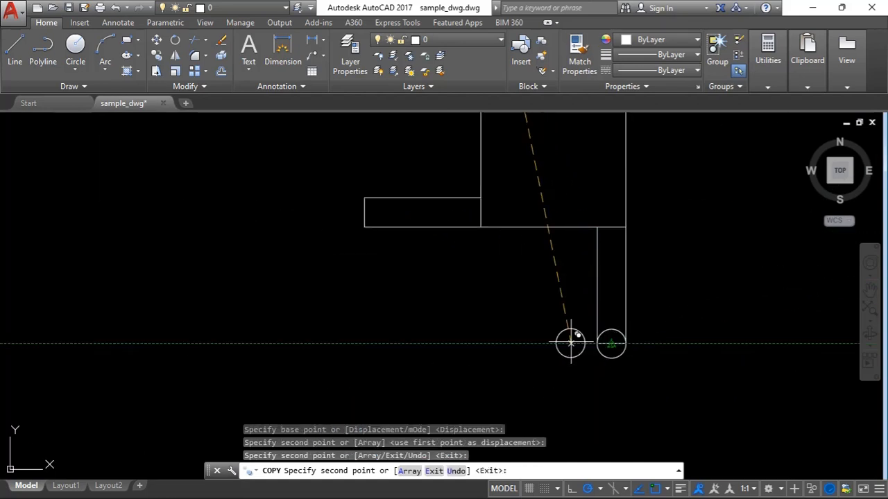
left_click(364, 212)
key("Escape")
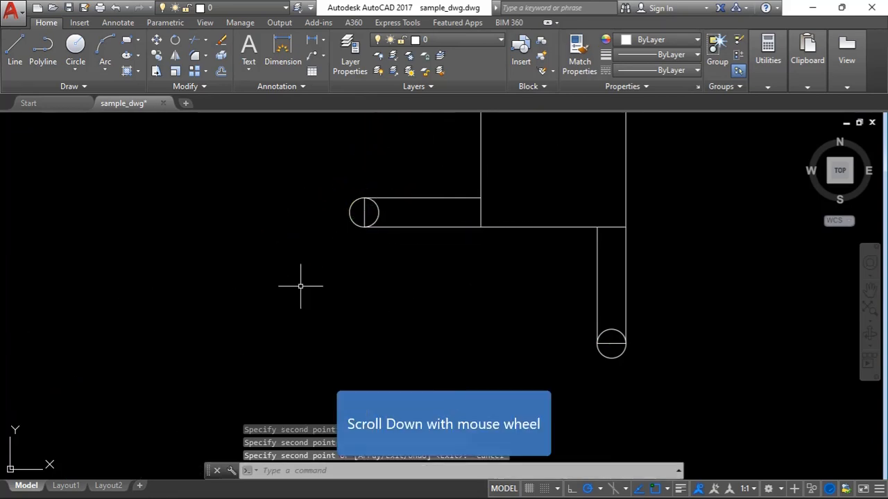
scroll(301, 287, "down", 5)
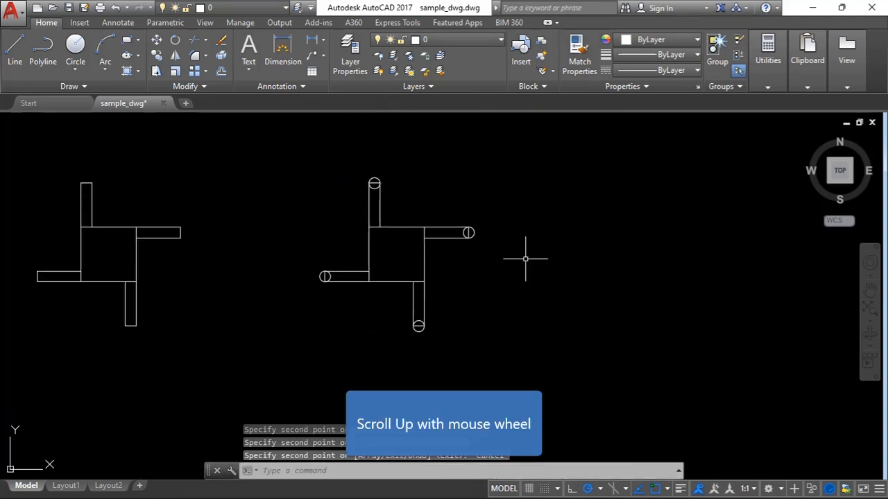
scroll(304, 189, "up", 2)
scroll(363, 168, "down", 4)
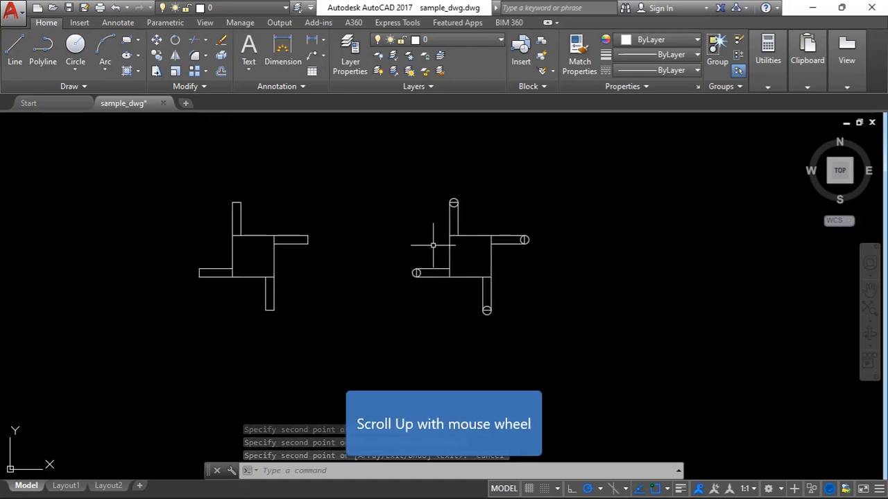
scroll(451, 250, "up", 1)
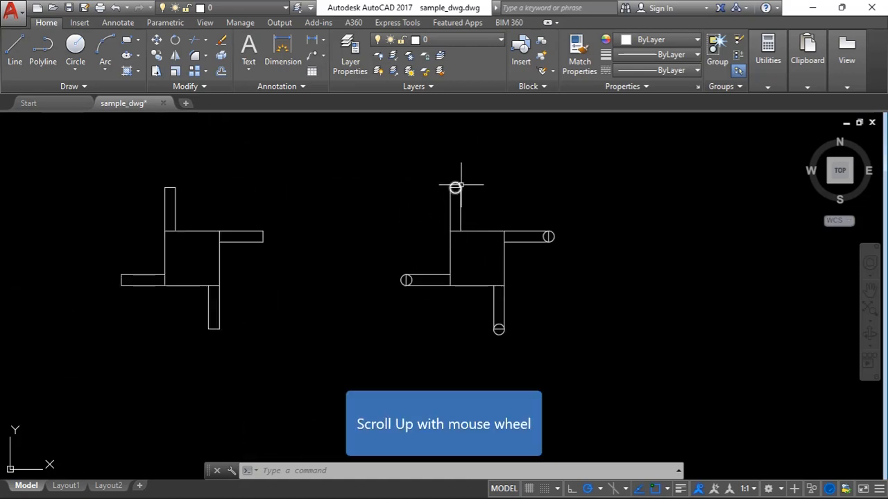
scroll(489, 252, "up", 3)
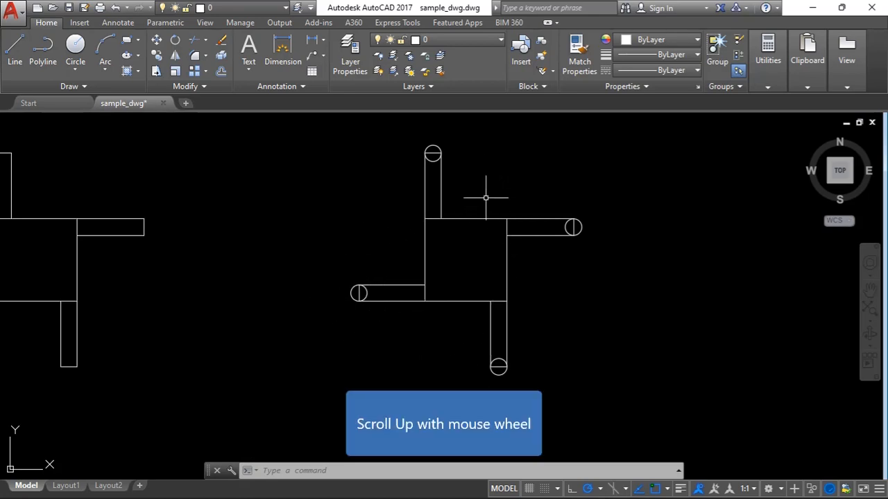
Step: Start Trim with the entire copied shape as cutting edges and trim away the lower half of the upper arm's circle
scroll(451, 183, "up", 2)
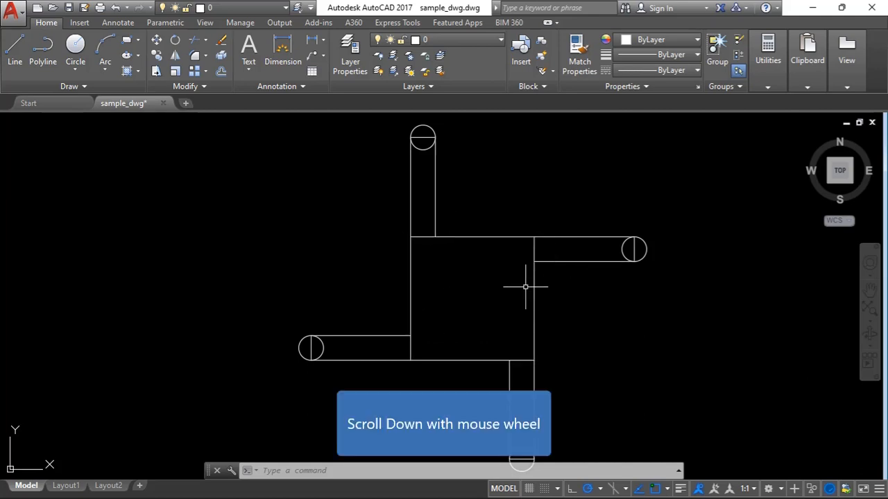
scroll(509, 269, "down", 3)
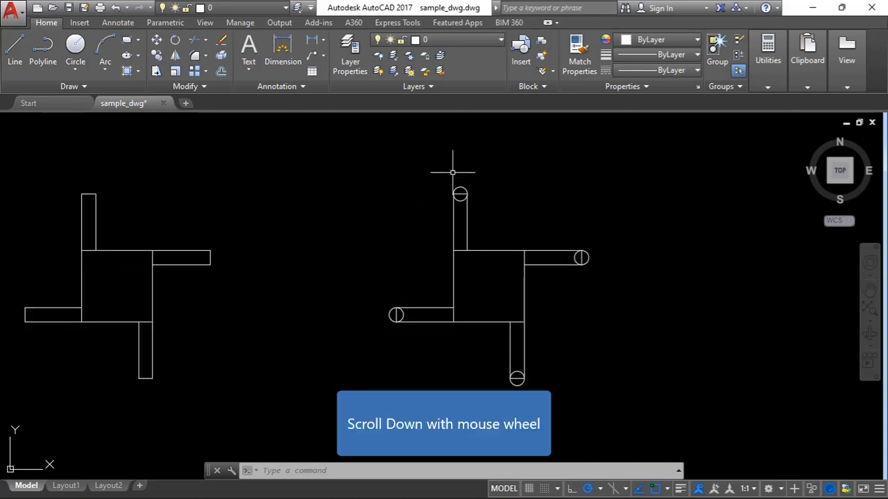
scroll(487, 167, "down", 1)
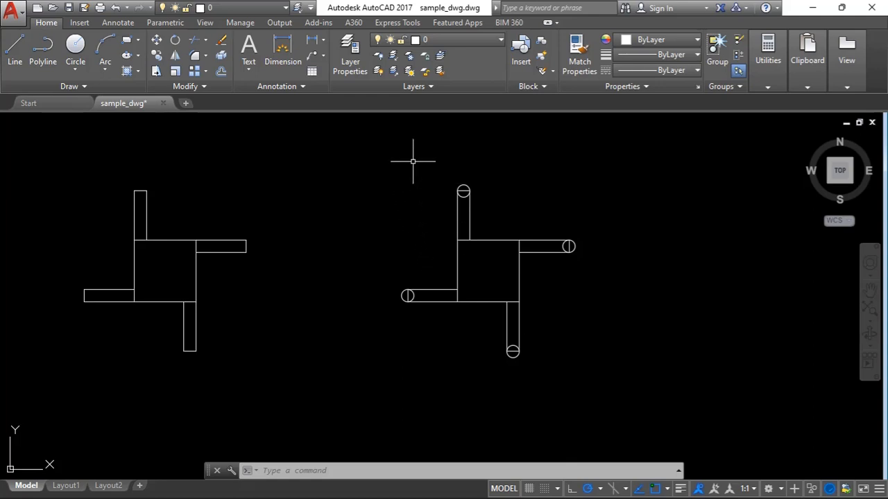
left_click(353, 154)
left_click(637, 398)
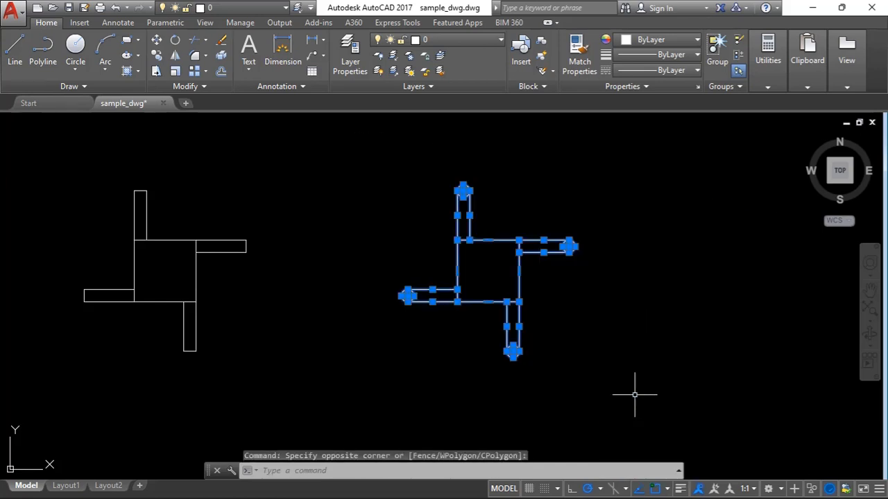
type("tr")
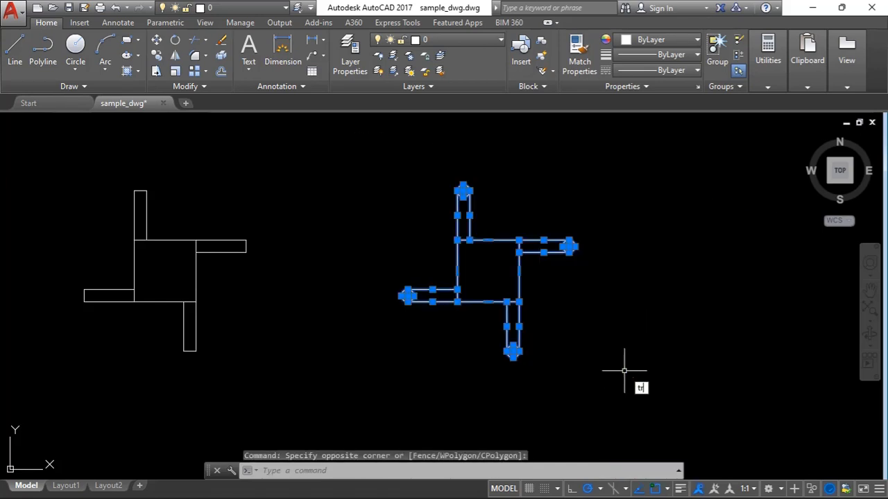
type("im")
key("Return")
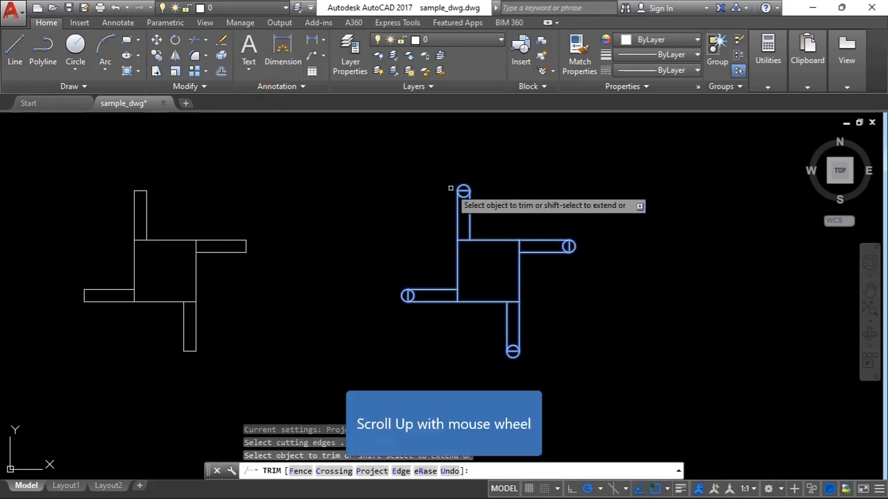
scroll(464, 197, "up", 5)
scroll(464, 198, "up", 2)
left_click(478, 209)
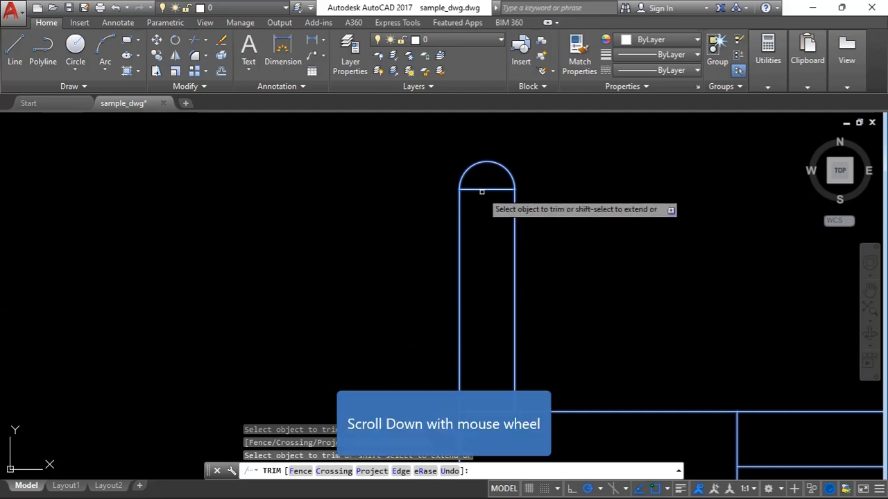
Step: Trim the edges separating the upper and right arms from the square, and the inner half of the right arm's circle
scroll(499, 167, "down", 2)
scroll(596, 291, "down", 2)
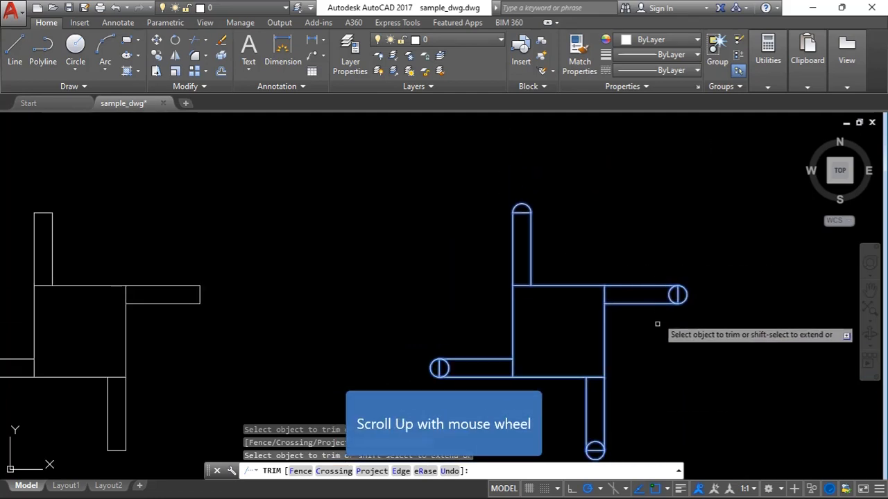
scroll(656, 321, "up", 1)
scroll(652, 305, "up", 3)
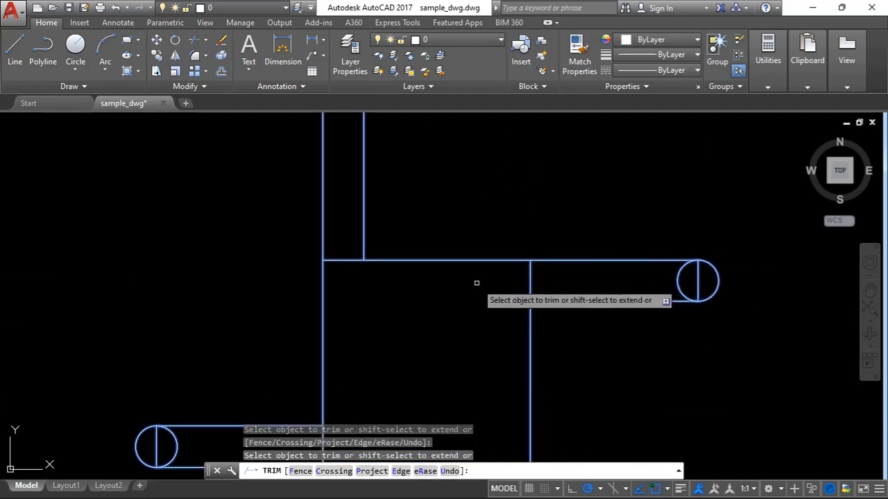
left_click(337, 260)
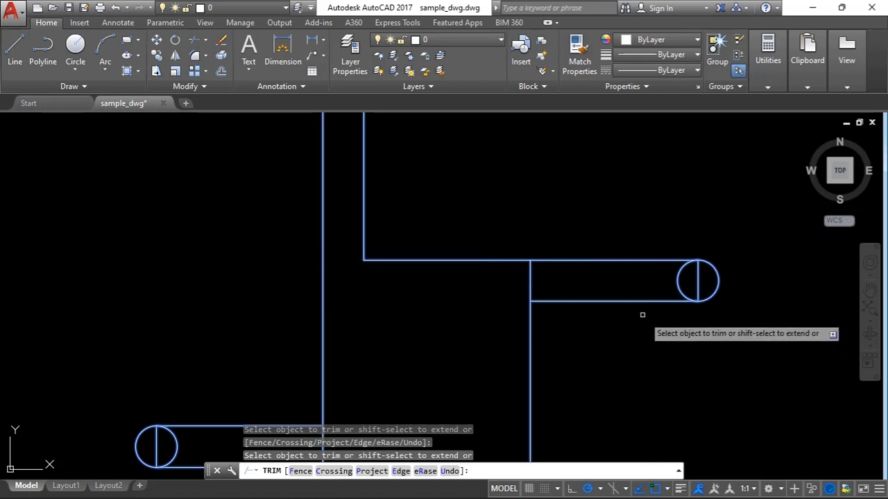
left_click(531, 283)
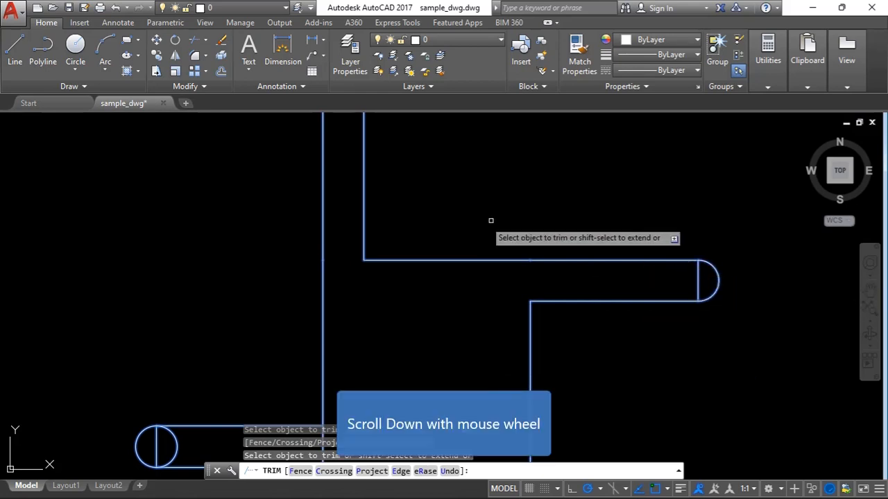
Step: Trim the edges separating the left and lower arms from the square and the inner halves of their circles, and end Trim
scroll(490, 221, "down", 5)
scroll(489, 270, "up", 3)
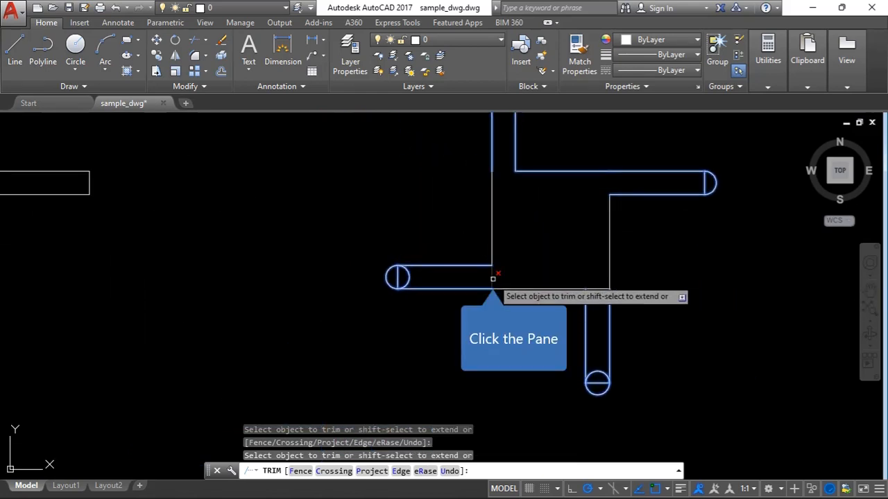
left_click(492, 279)
left_click(595, 289)
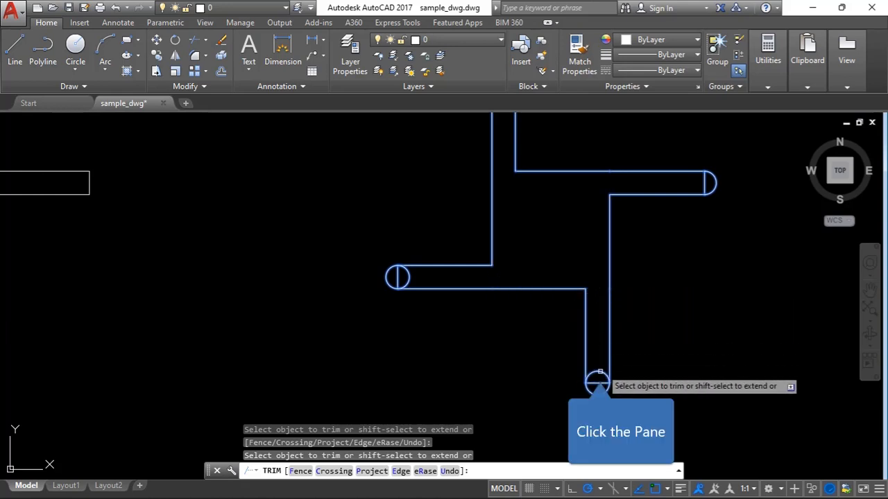
left_click(597, 372)
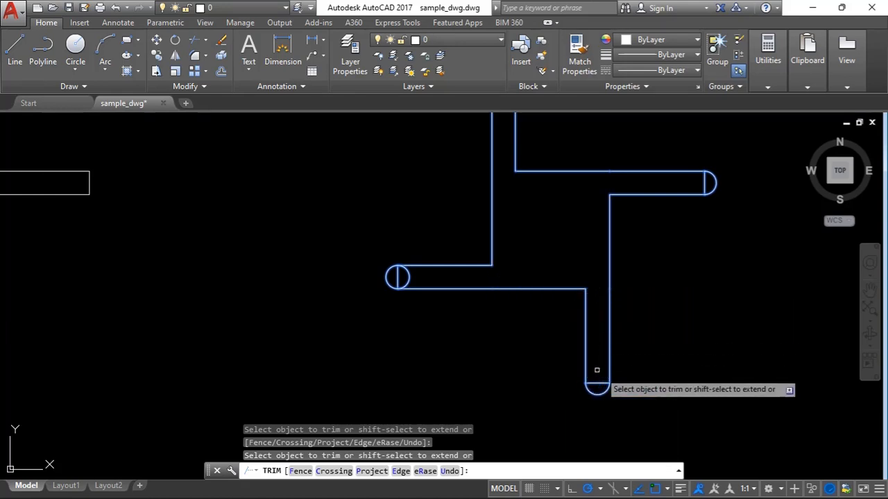
left_click(407, 277)
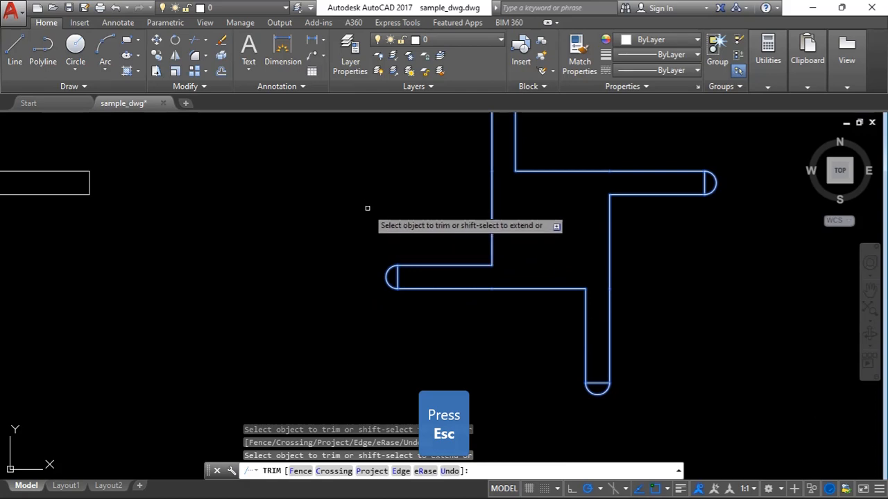
key("Escape")
Step: Erase the four short lines across the rounded ends of the copied shape's arms
scroll(392, 274, "up", 3)
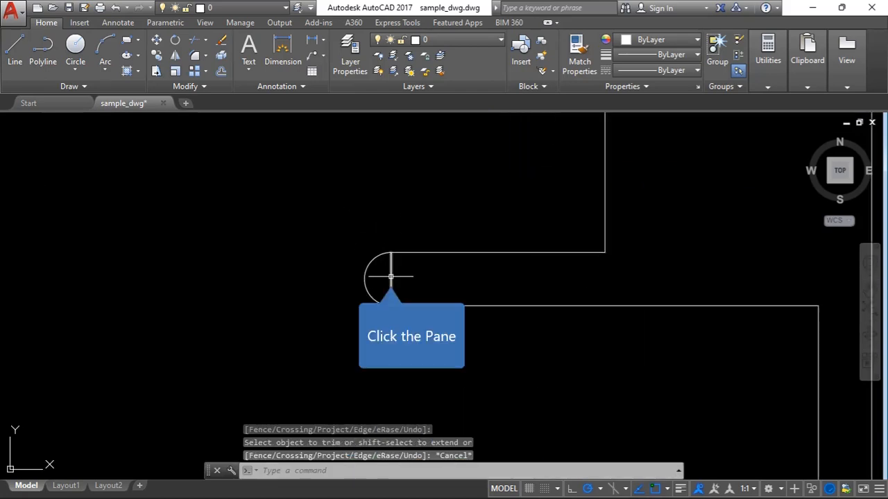
left_click(390, 277)
scroll(436, 245, "down", 4)
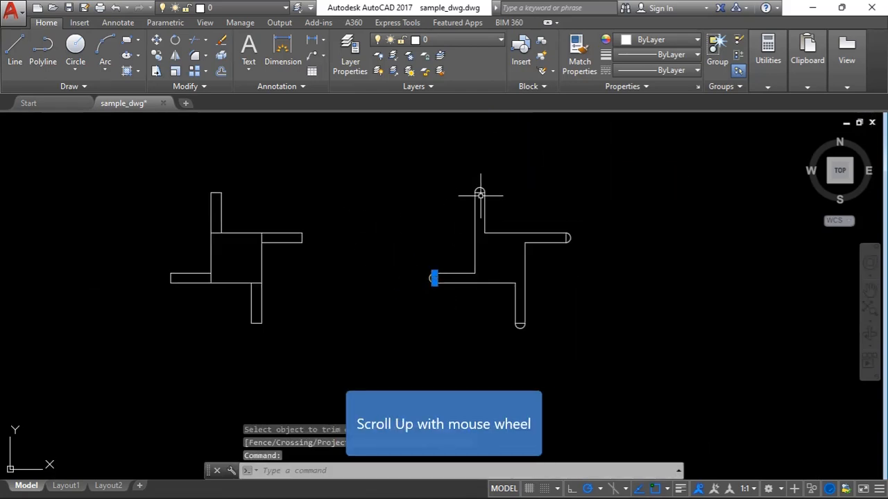
scroll(478, 193, "up", 3)
left_click(476, 192)
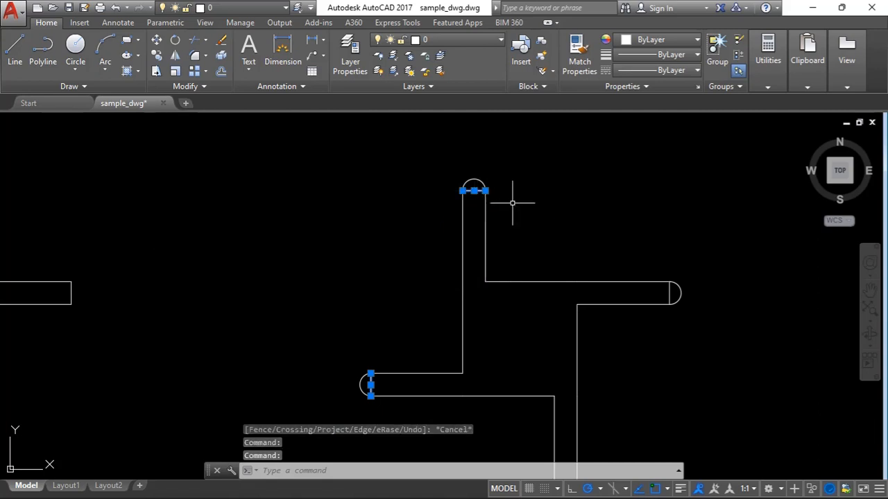
left_click(670, 293)
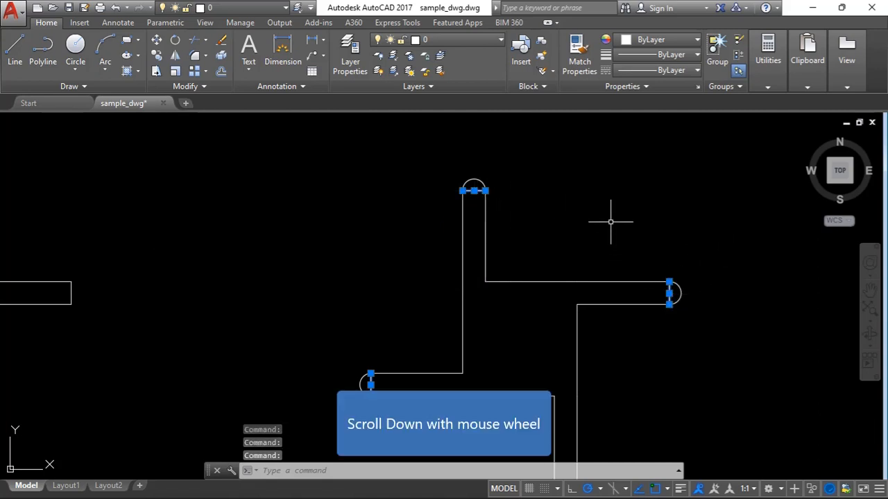
scroll(610, 214, "down", 3)
scroll(567, 358, "up", 4)
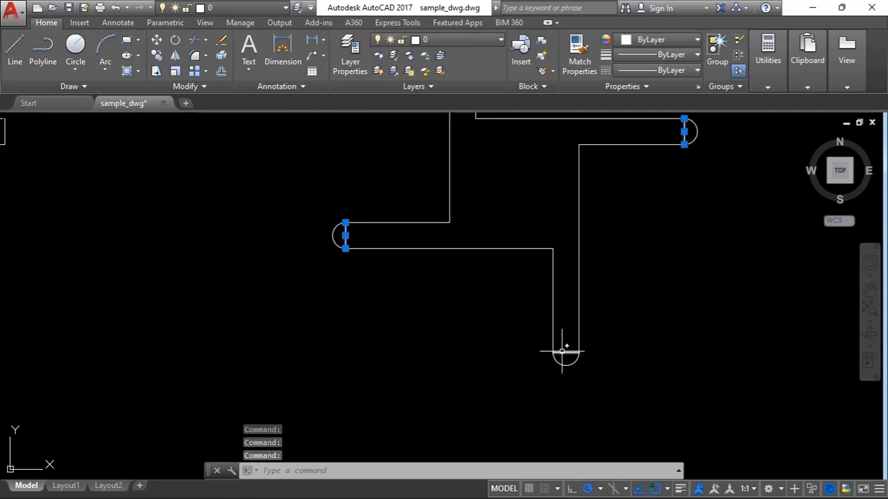
left_click(565, 354)
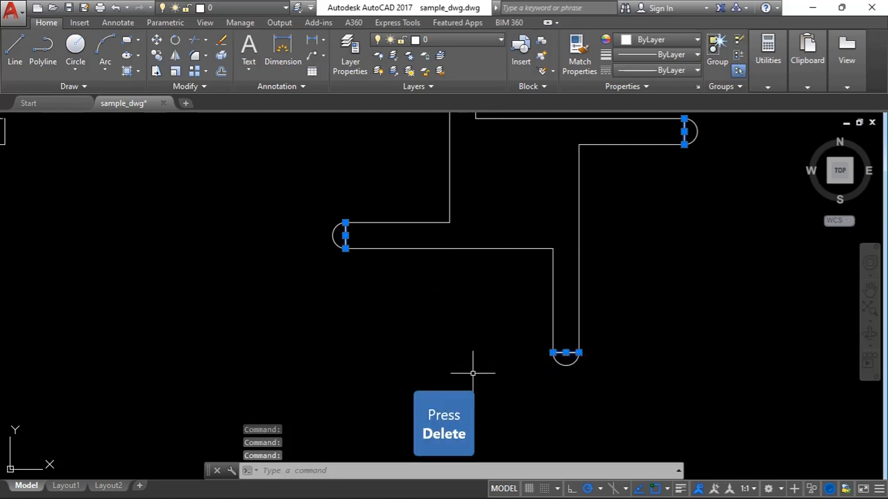
key("Delete")
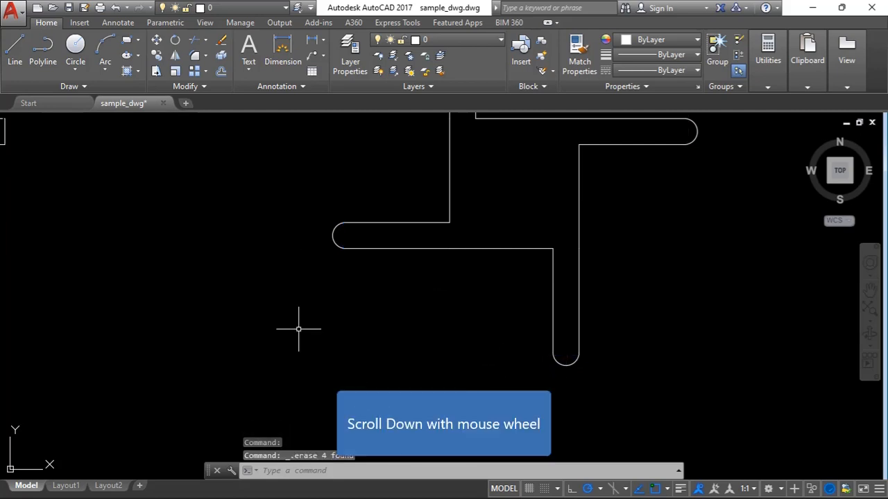
scroll(507, 355, "down", 3)
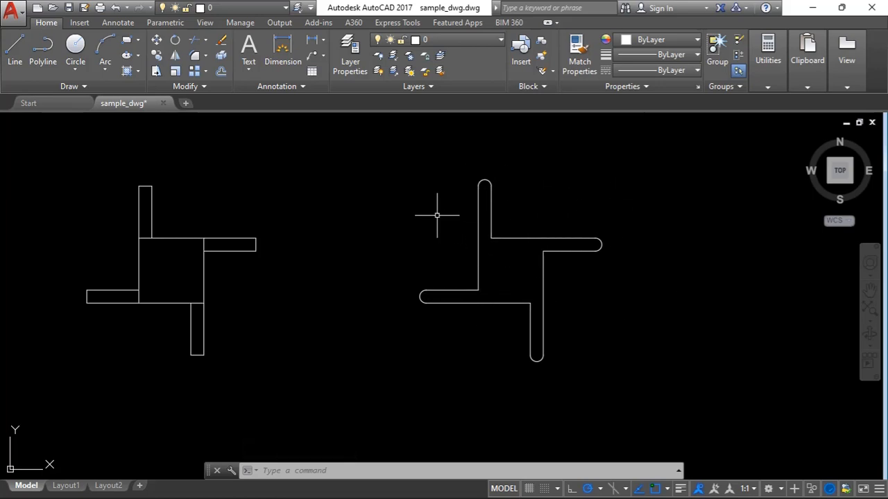
scroll(355, 197, "down", 1)
scroll(356, 192, "up", 2)
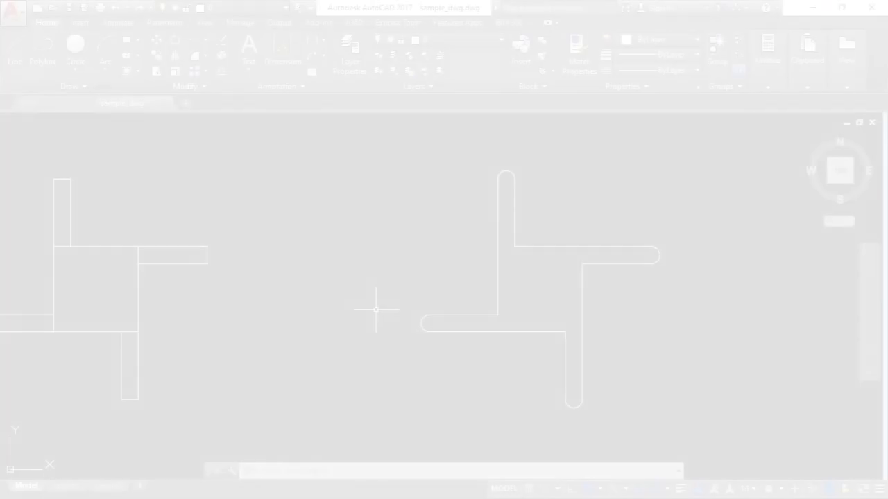
scroll(367, 253, "down", 3)
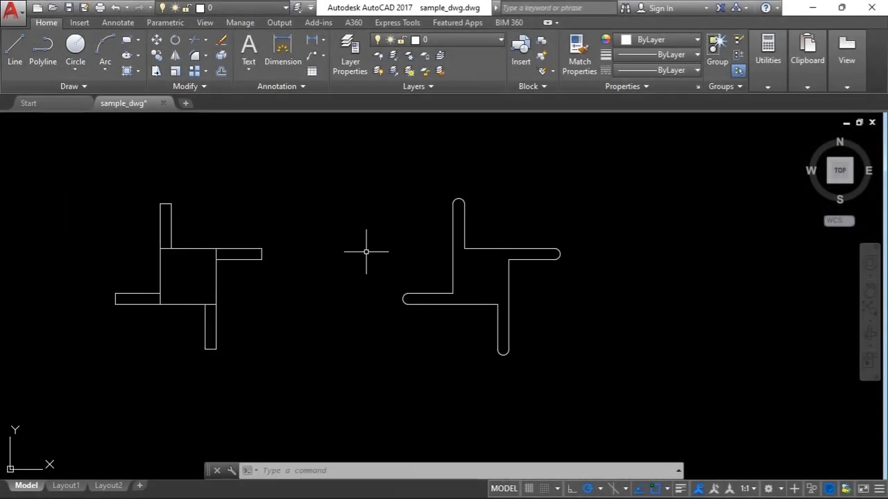
scroll(543, 262, "up", 3)
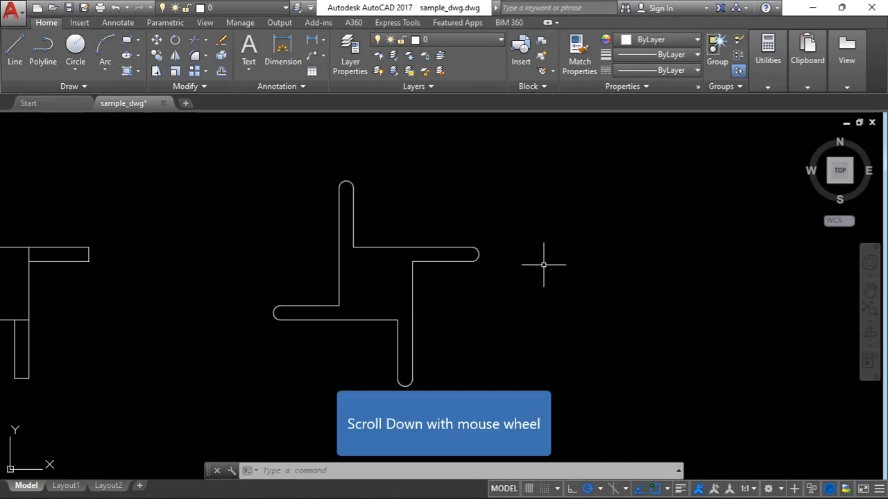
scroll(308, 301, "down", 3)
scroll(498, 309, "up", 3)
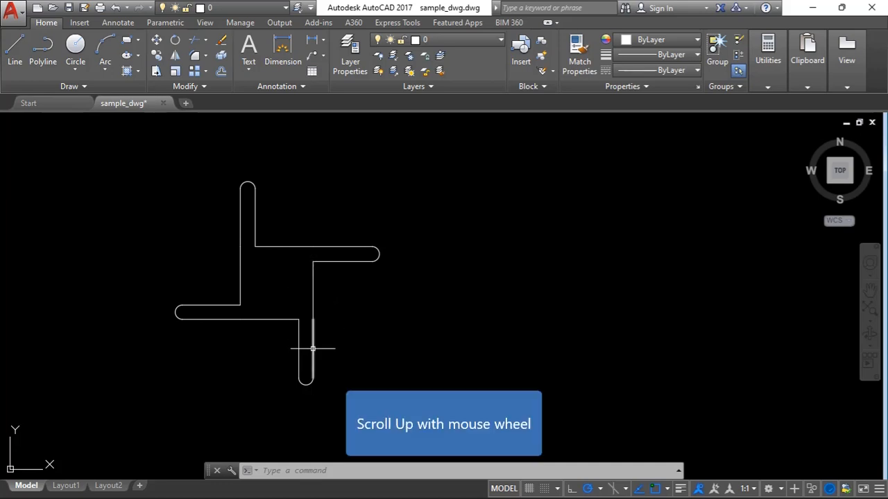
Step: Start the Line command and turn on the Nearest object snap in addition to the snaps already active
scroll(312, 349, "up", 4)
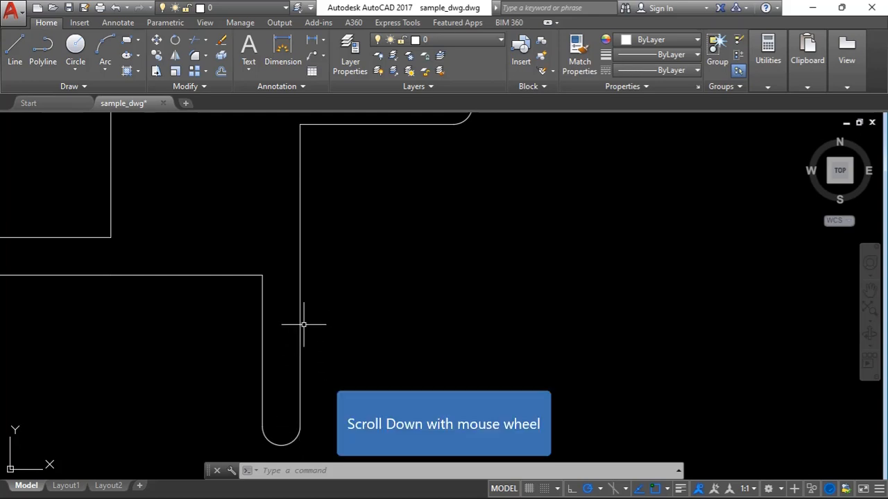
scroll(357, 298, "down", 2)
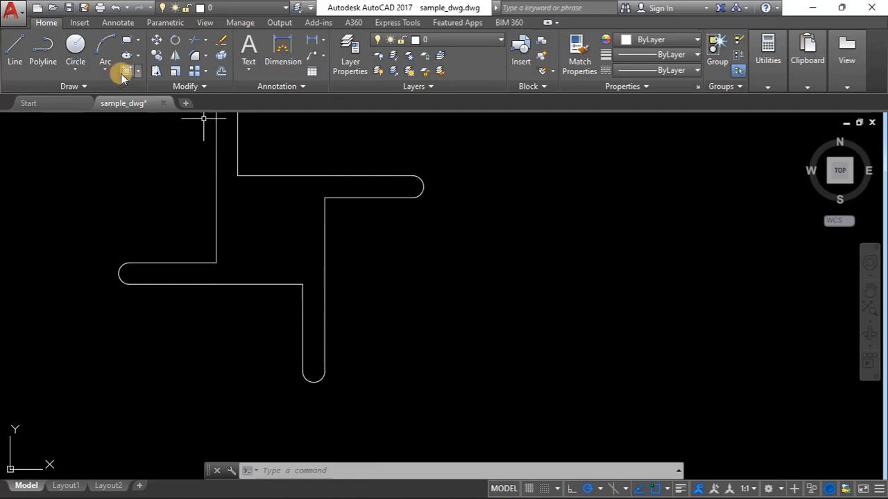
left_click(15, 48)
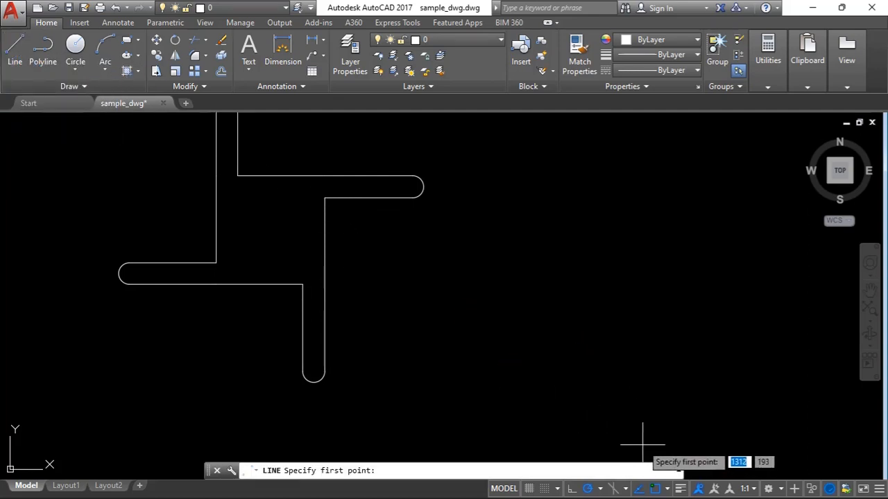
left_click(666, 490)
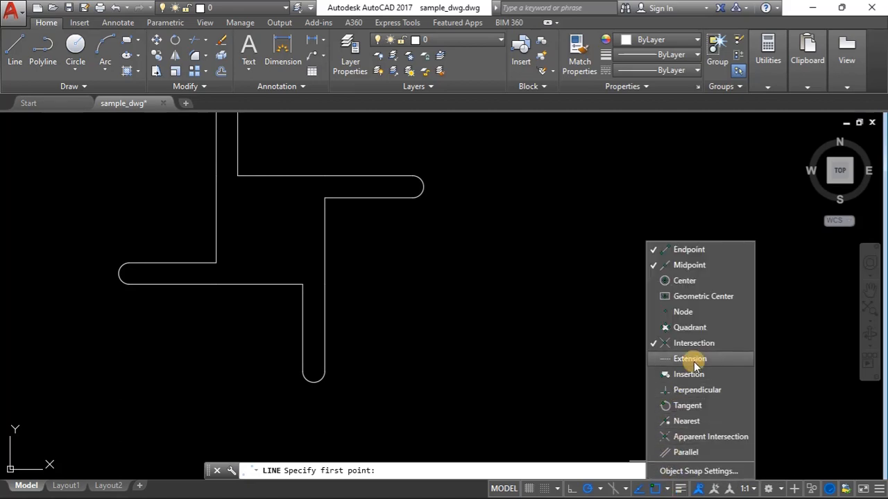
left_click(686, 421)
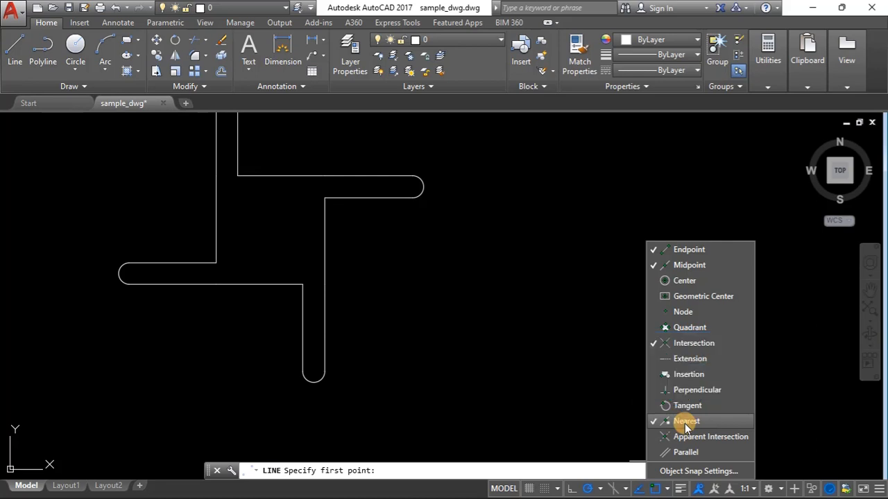
left_click(347, 320)
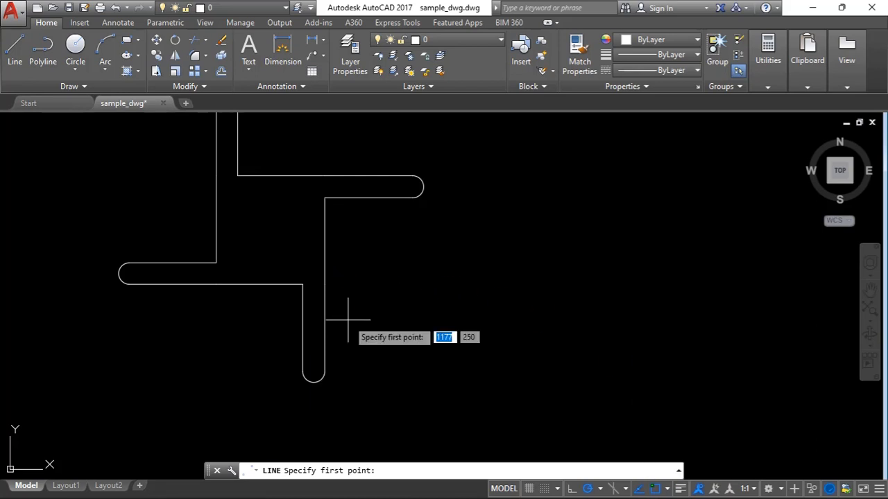
Step: Draw a horizontal line rightward from a Nearest point on the lower arm's right edge, and continue it vertically upward to below the right arm
scroll(330, 335, "up", 3)
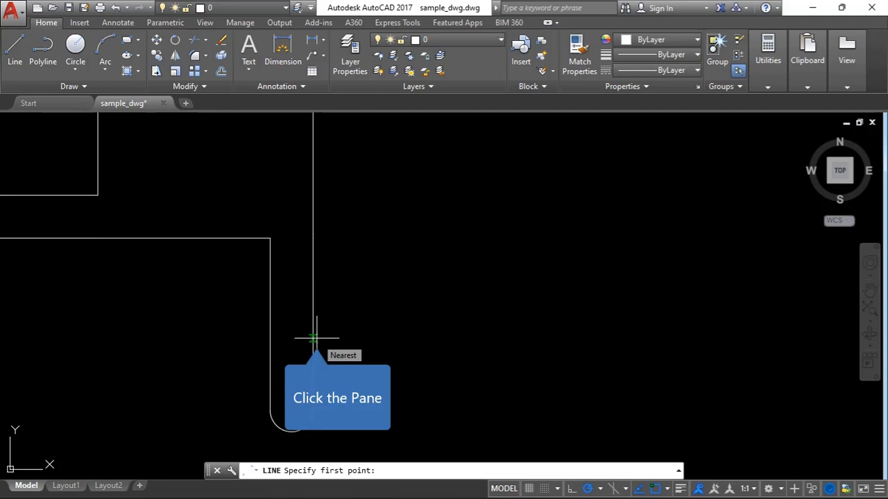
left_click(312, 338)
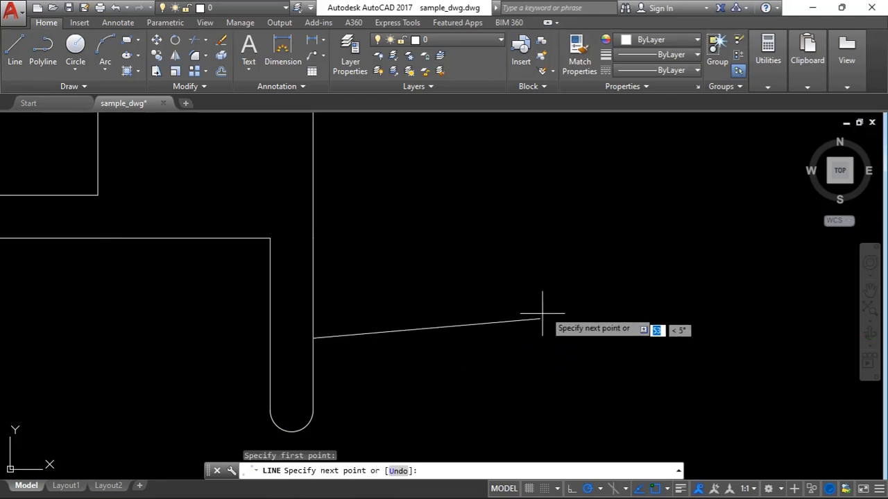
scroll(550, 333, "down", 2)
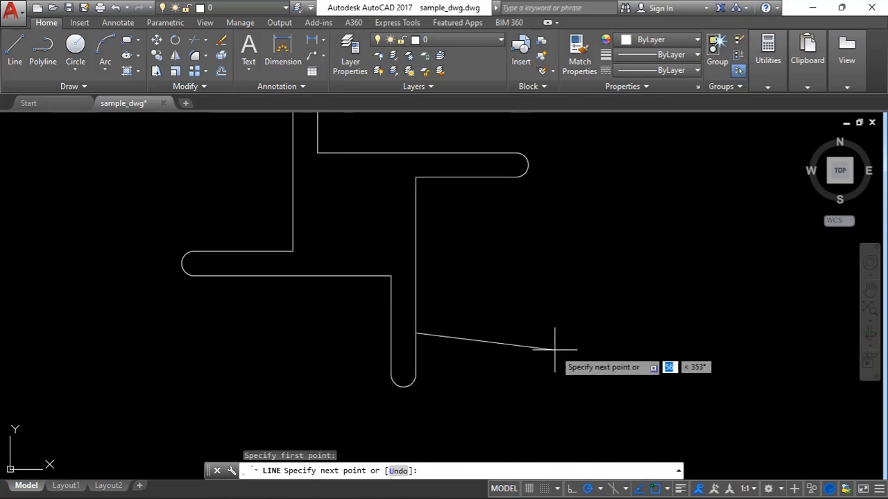
left_click(524, 333)
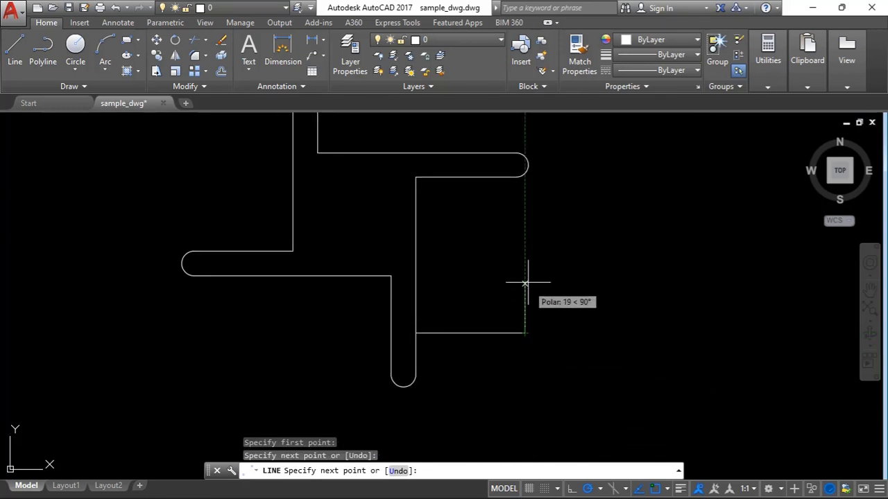
left_click(525, 229)
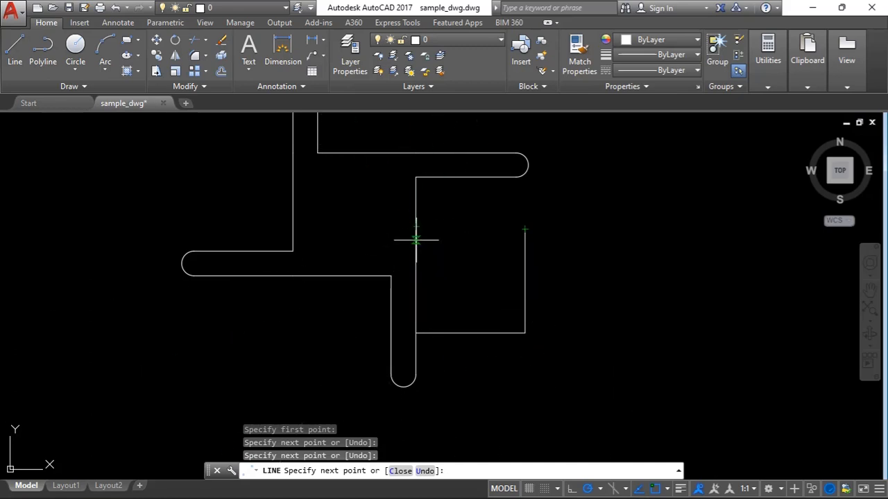
Step: Continue with seven slanted segments zigzagging between Nearest points on the shape's edge and the new lines, finish at a free point, and end Line
scroll(416, 239, "up", 2)
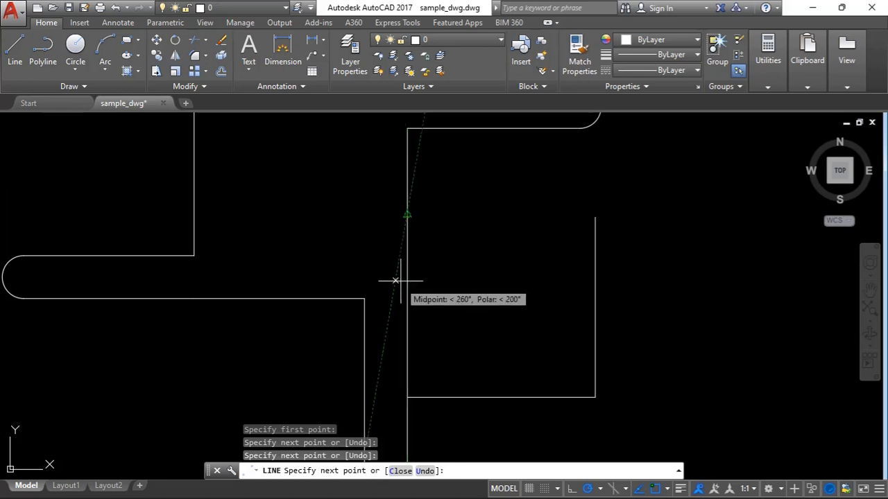
left_click(407, 272)
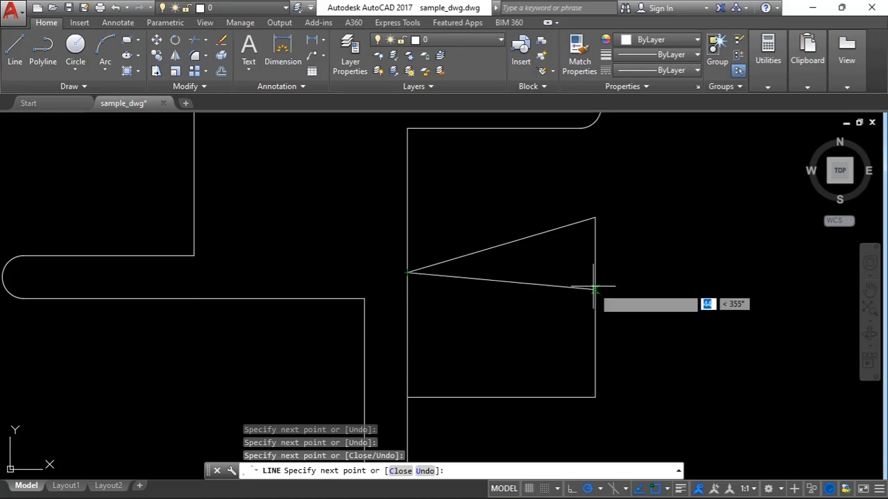
left_click(595, 243)
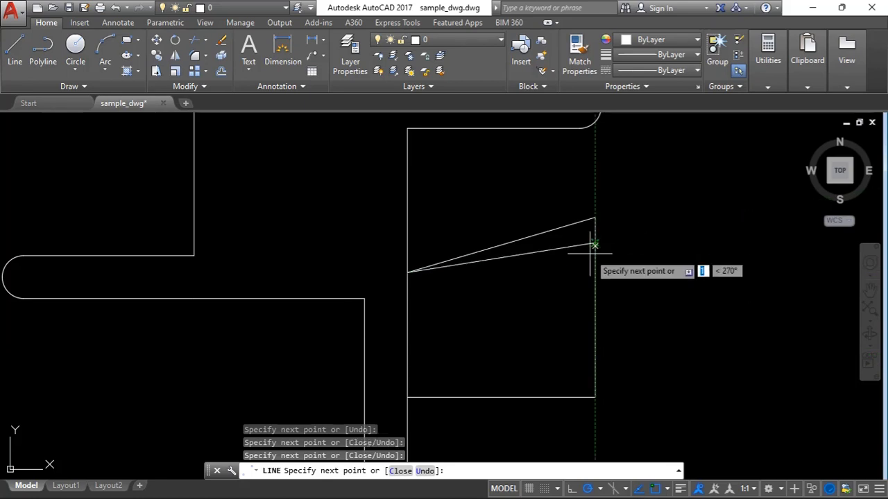
left_click(456, 397)
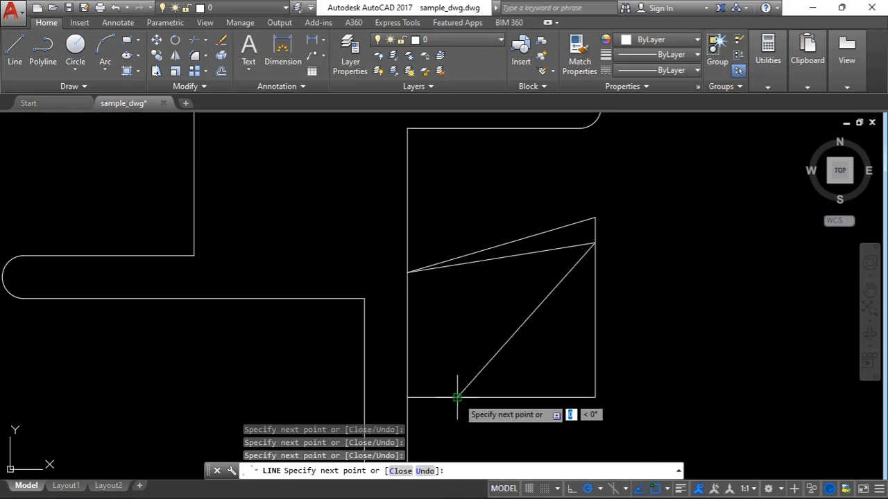
left_click(584, 342)
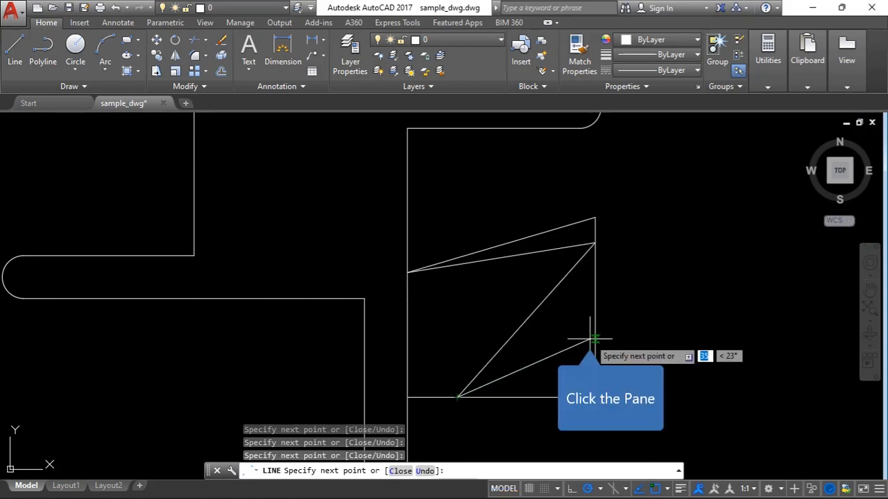
left_click(455, 266)
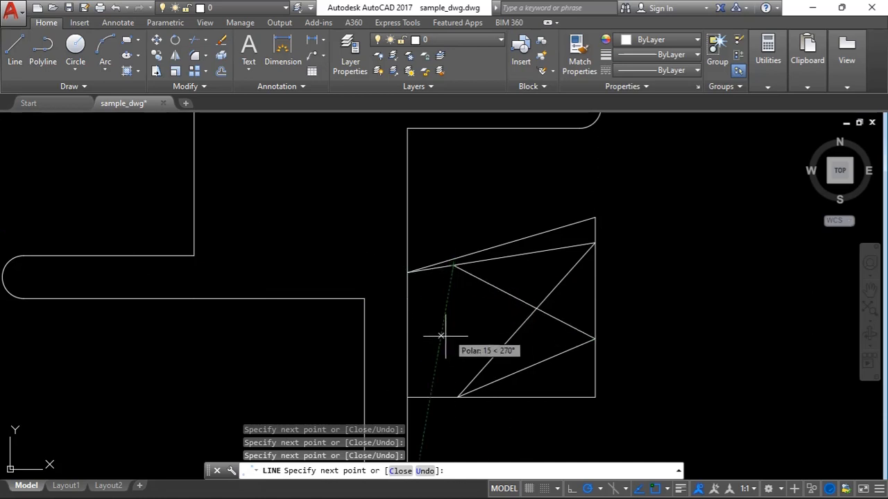
left_click(495, 356)
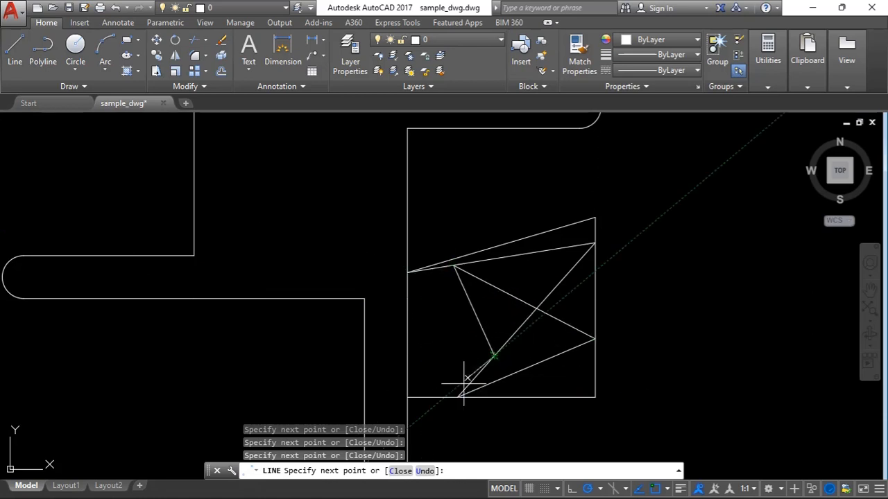
left_click(431, 334)
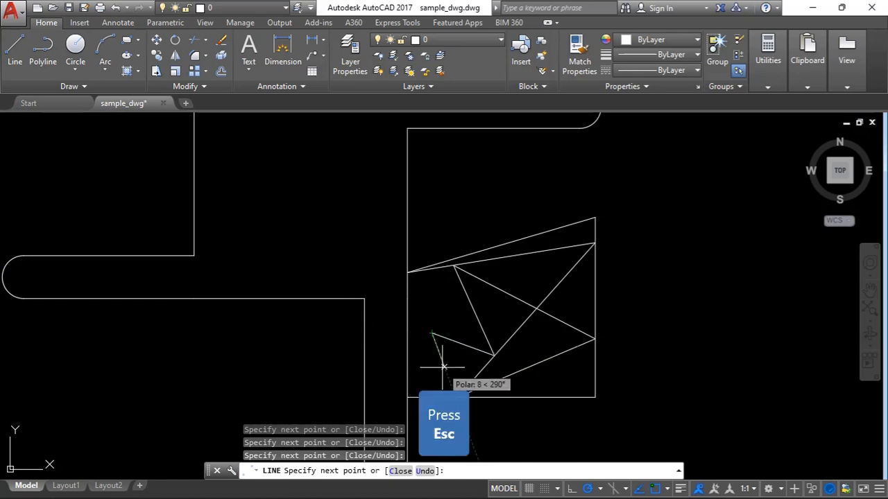
key("Escape")
Step: Erase all the practice lines together with the vertical edge joining the right arm to the lower arm's rounded end
mouse_move(632, 197)
left_mouse_down()
mouse_move(525, 192)
mouse_move(422, 343)
mouse_move(464, 416)
mouse_move(570, 436)
mouse_move(617, 423)
mouse_move(617, 429)
left_mouse_up()
scroll(620, 331, "down", 2)
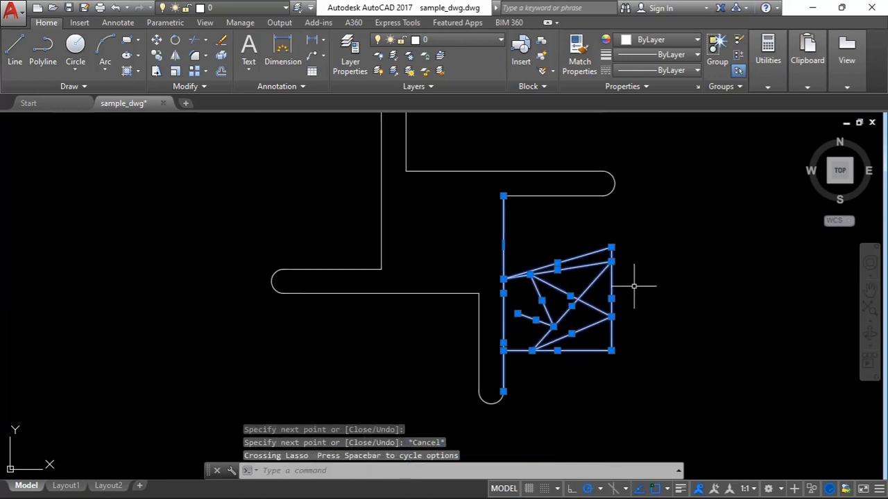
key("Delete")
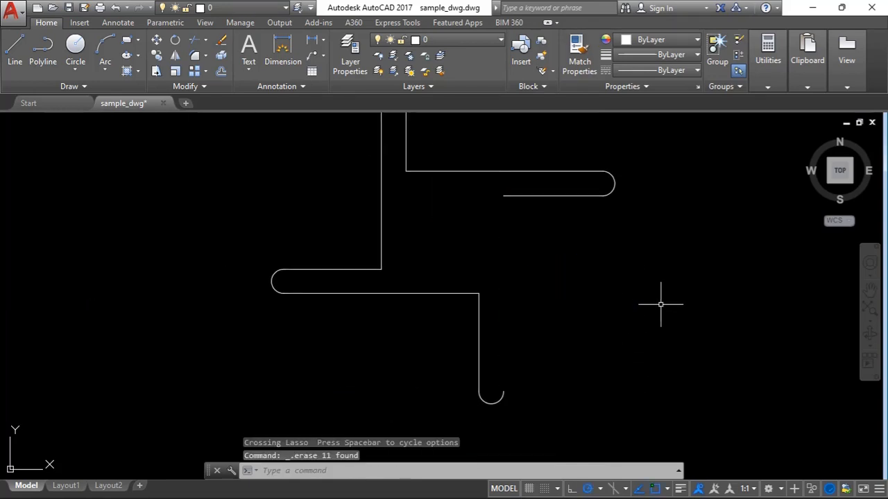
Step: Redraw the missing vertical edge from the inner endpoint of the right arm's lower line to the open end of the lower arm's arc
left_click(20, 49)
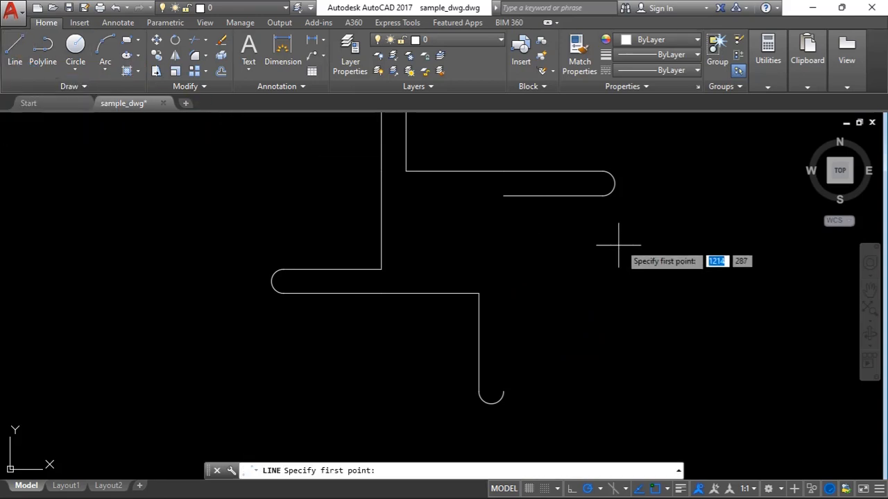
left_click(503, 196)
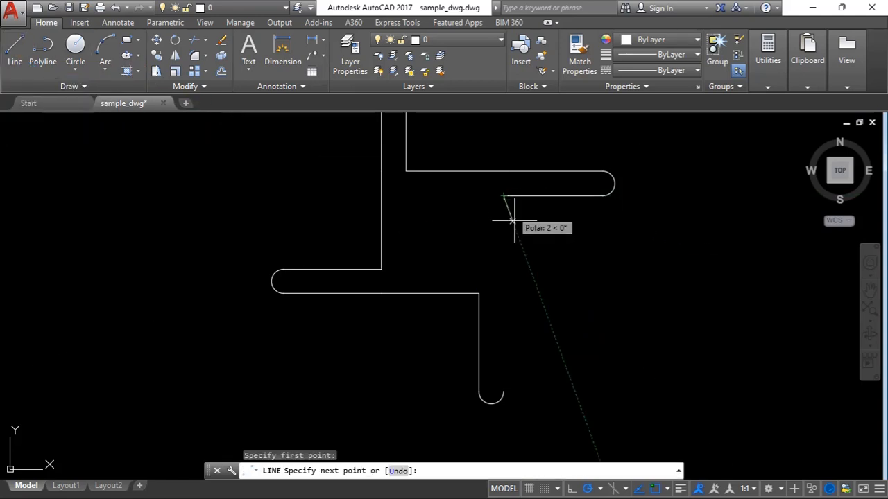
left_click(503, 393)
key("Escape")
scroll(273, 354, "down", 1)
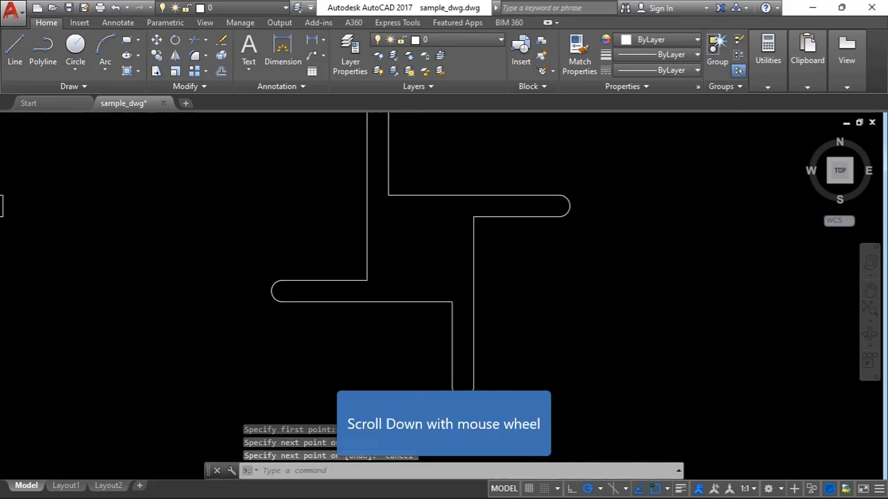
scroll(271, 356, "down", 3)
scroll(652, 304, "up", 1)
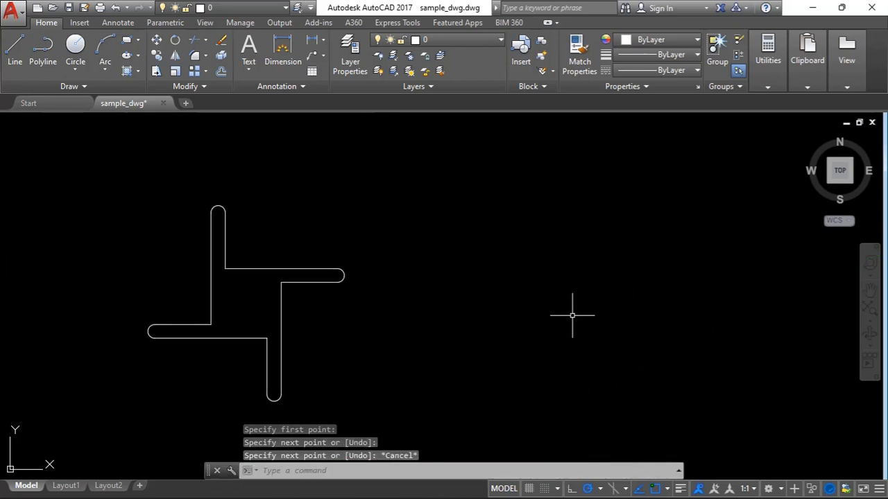
Step: Turn off the Nearest object snap, keeping Endpoint, Midpoint and Intersection on
left_click(667, 488)
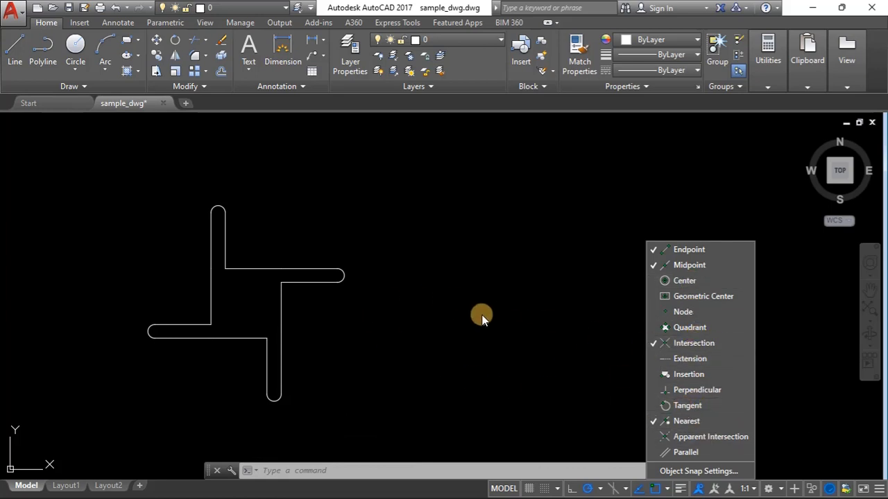
left_click(660, 422)
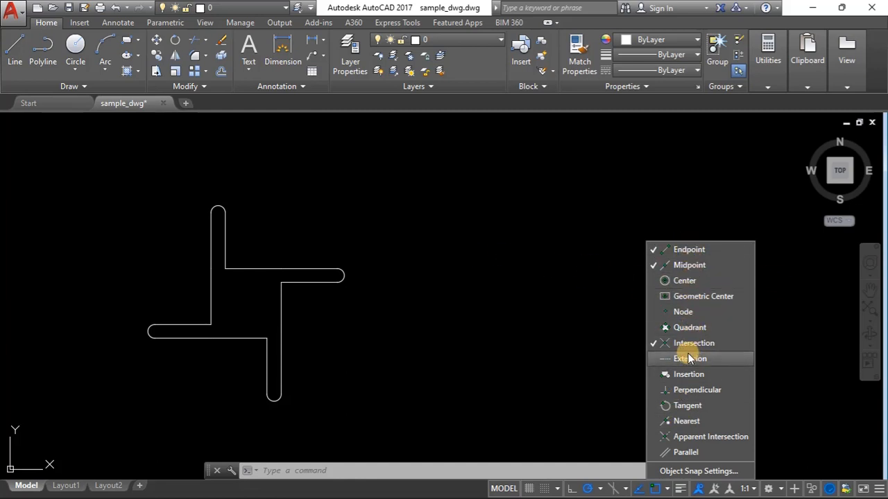
left_click(501, 286)
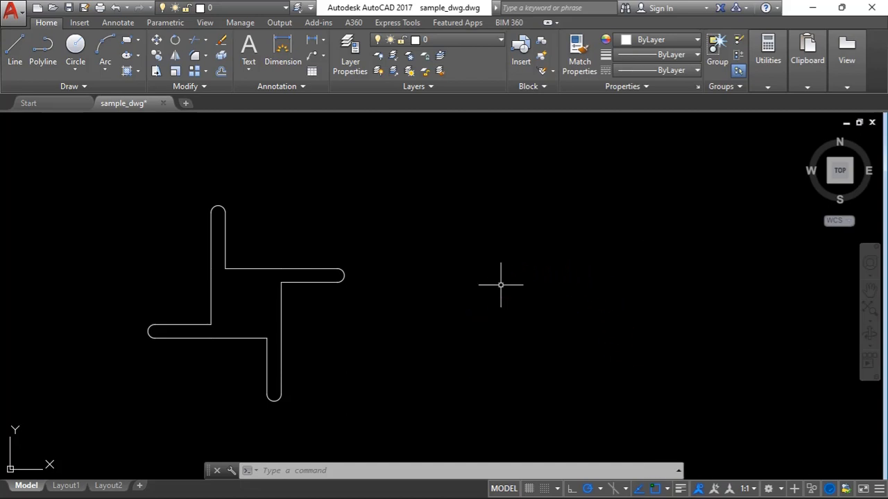
Step: Draw a Center, Radius circle of radius 20 at a free point to the right of the rounded-arm figure
scroll(357, 300, "down", 2)
scroll(357, 300, "down", 2)
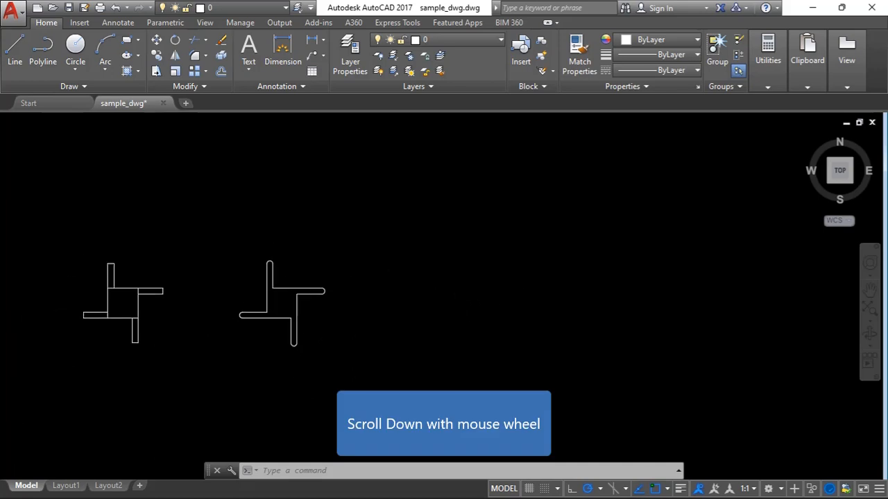
scroll(561, 293, "up", 3)
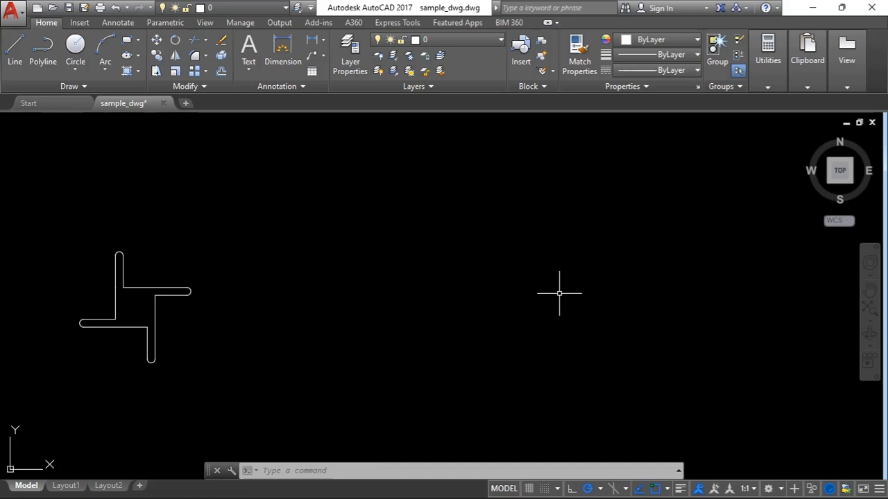
left_click(77, 71)
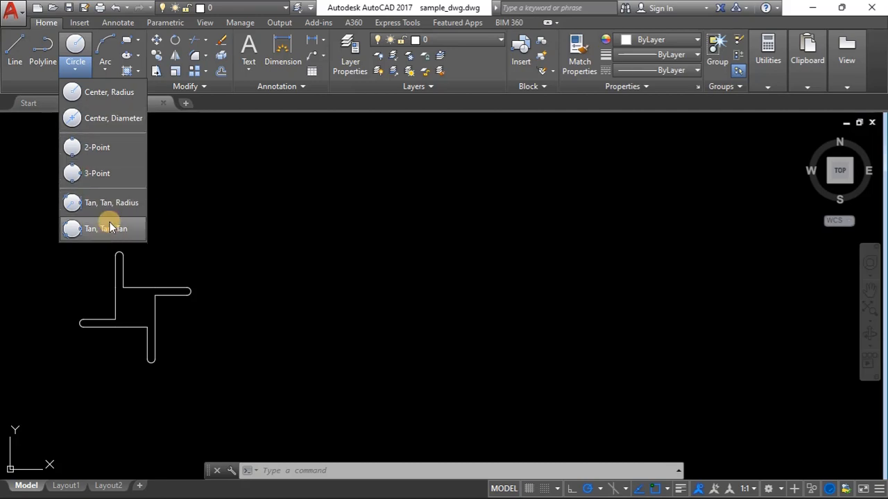
left_click(100, 93)
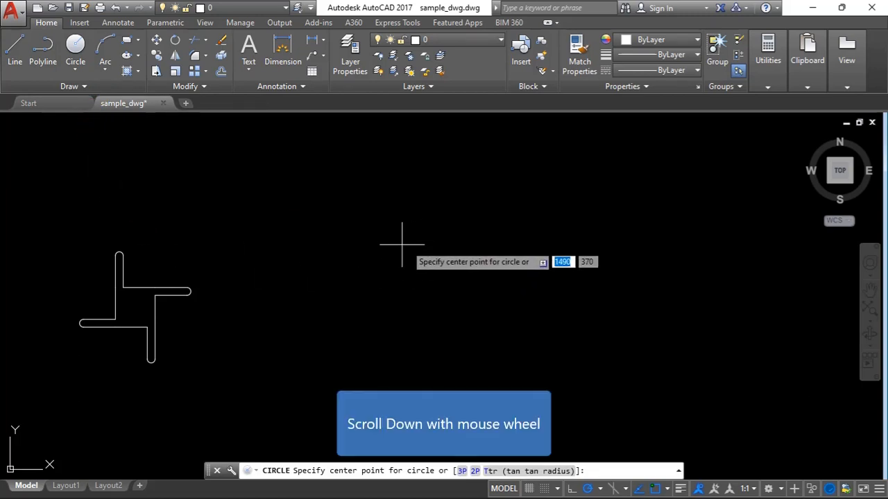
scroll(253, 222, "down", 1)
scroll(410, 263, "down", 2)
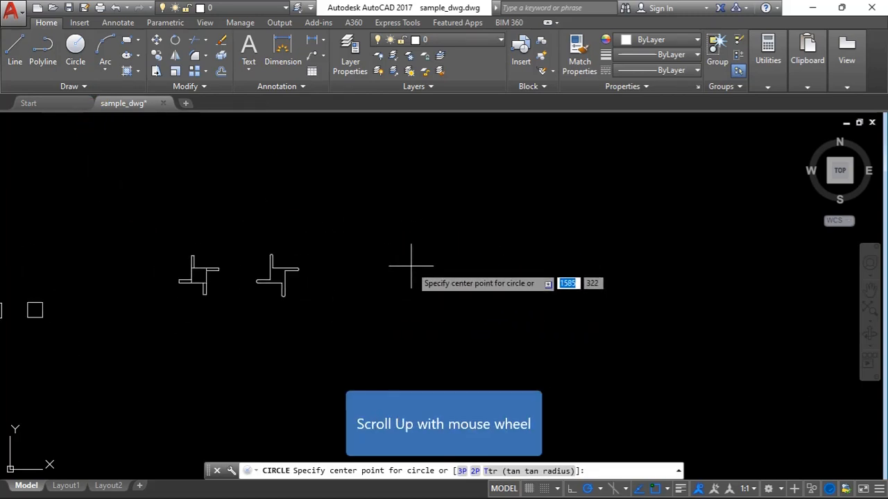
scroll(448, 297, "up", 1)
scroll(364, 285, "up", 1)
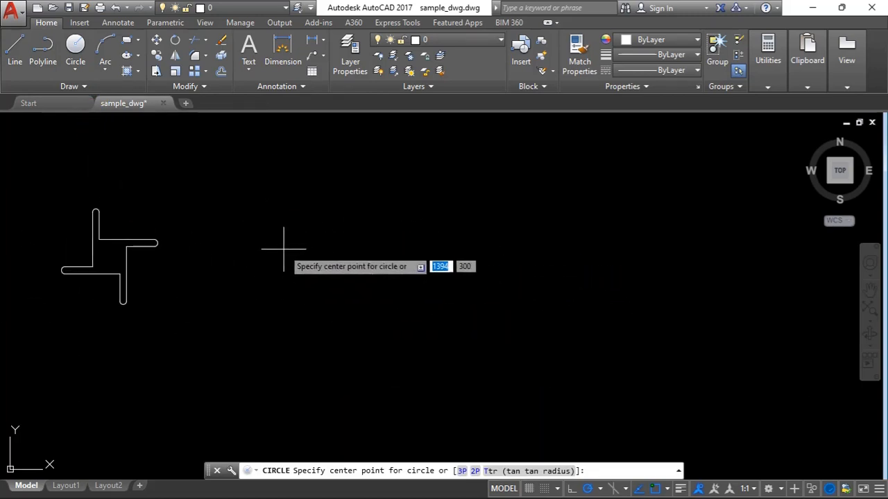
left_click(340, 249)
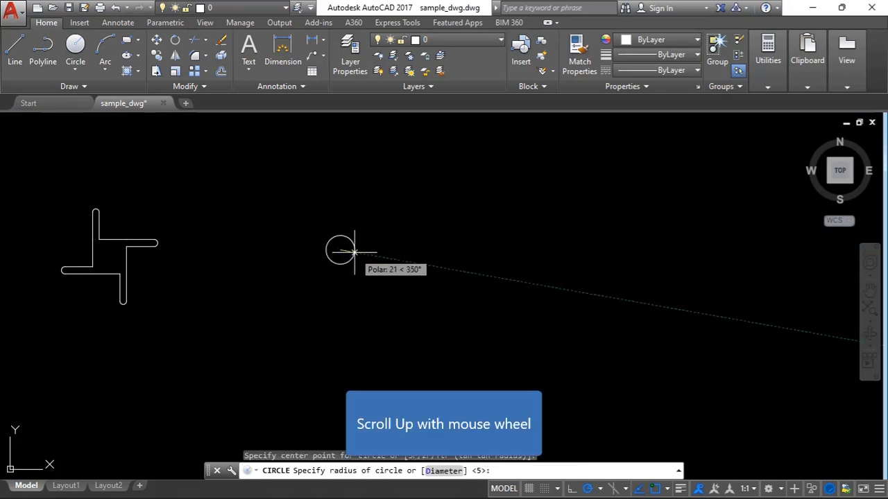
scroll(354, 249, "up", 1)
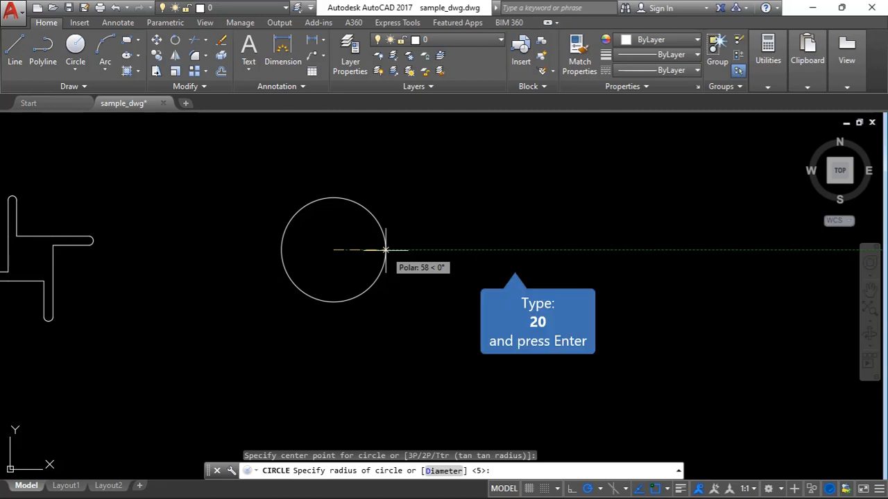
type("20")
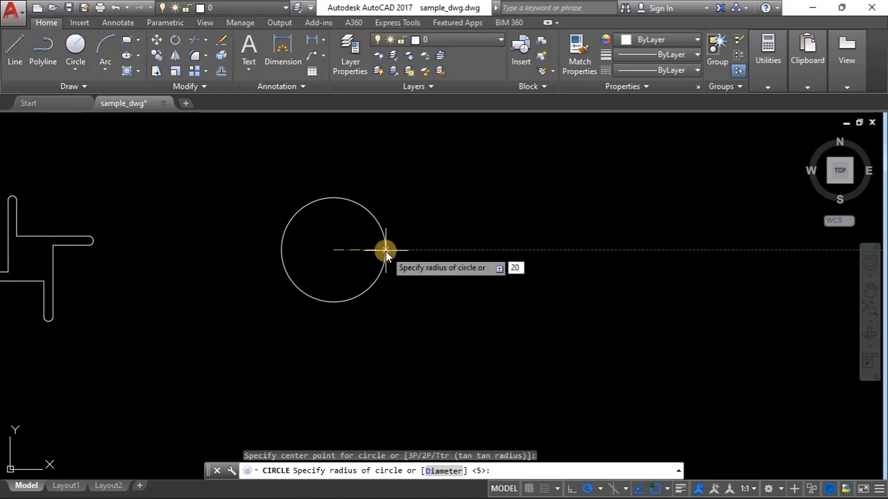
key("Return")
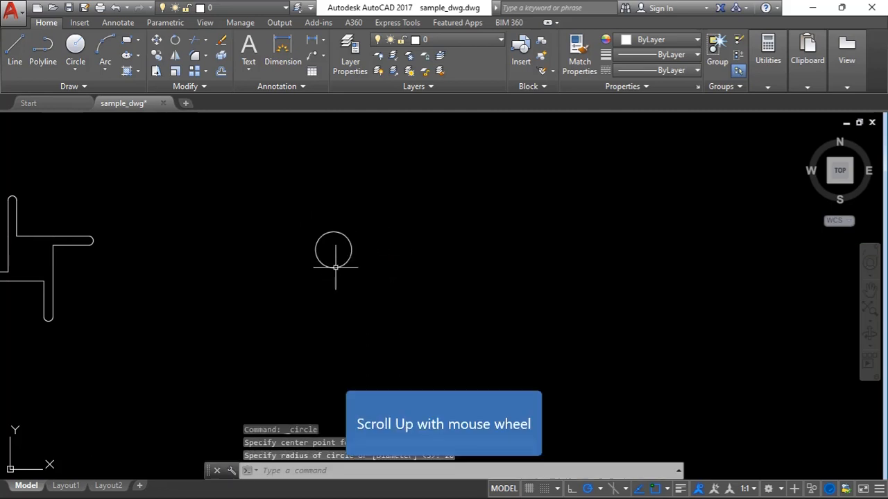
Step: Start another circle and turn on the Center object snap alongside Endpoint, Midpoint and Intersection
scroll(327, 245, "up", 3)
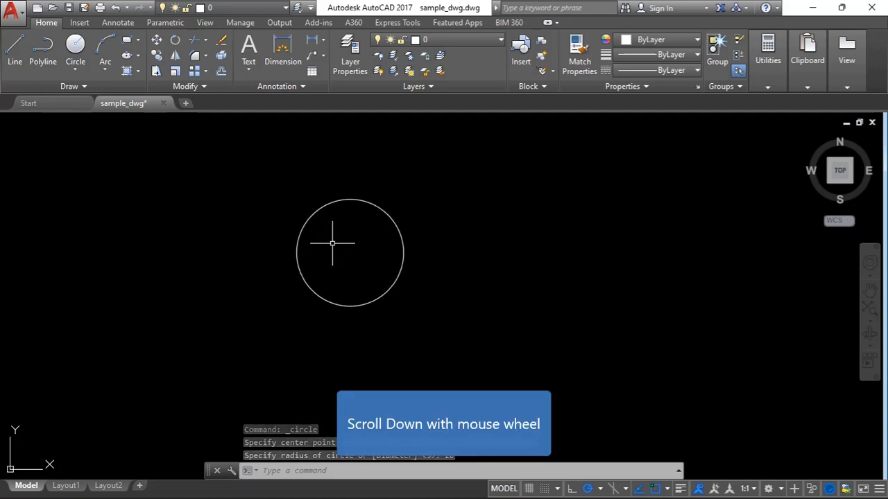
scroll(332, 243, "down", 3)
left_click(72, 46)
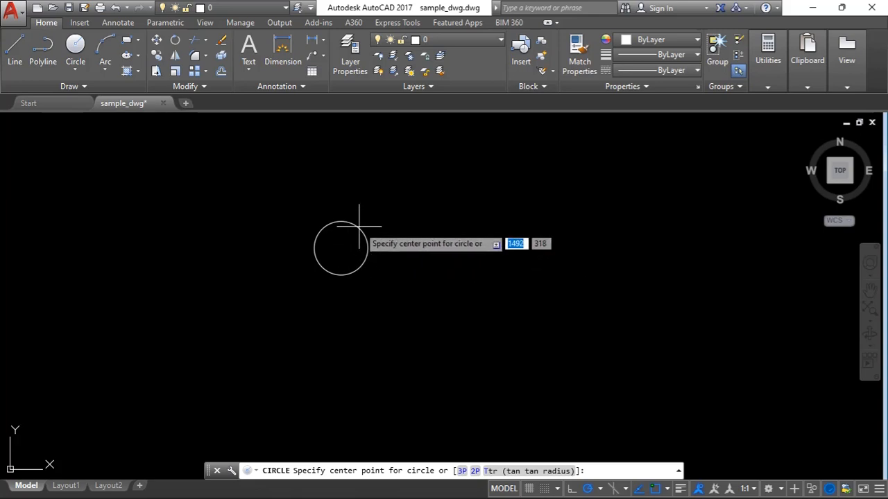
left_click(76, 45)
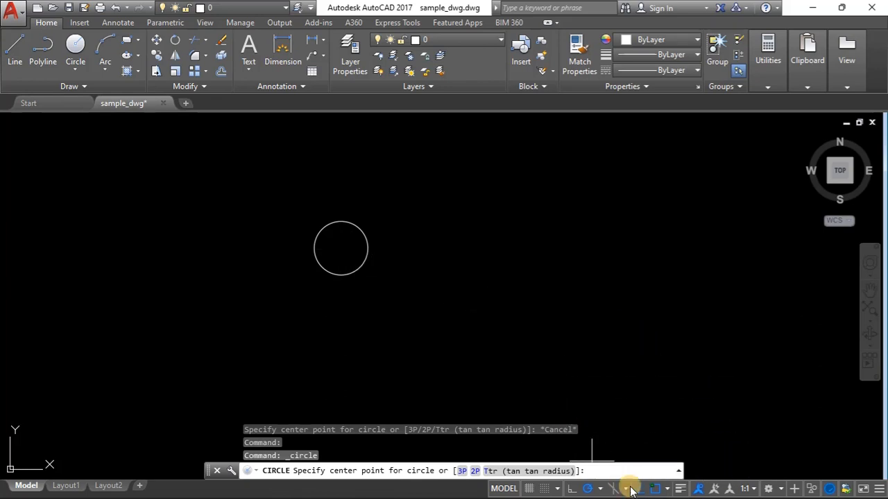
left_click(669, 489)
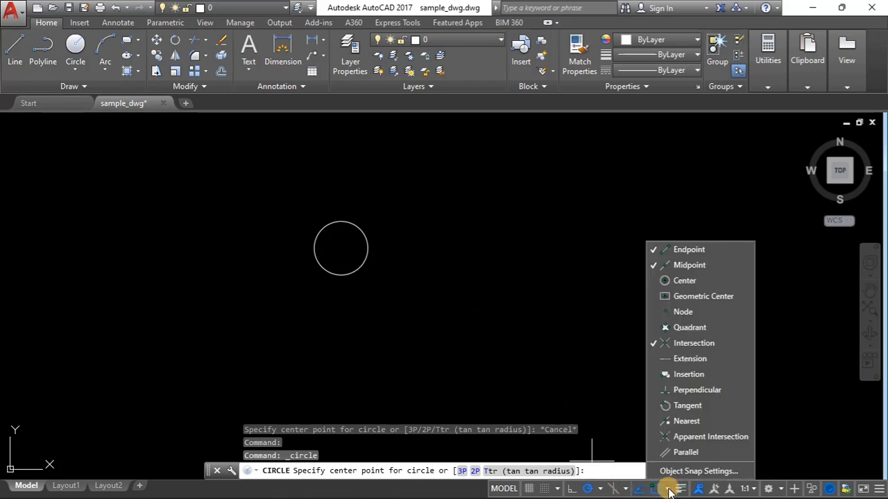
left_click(678, 284)
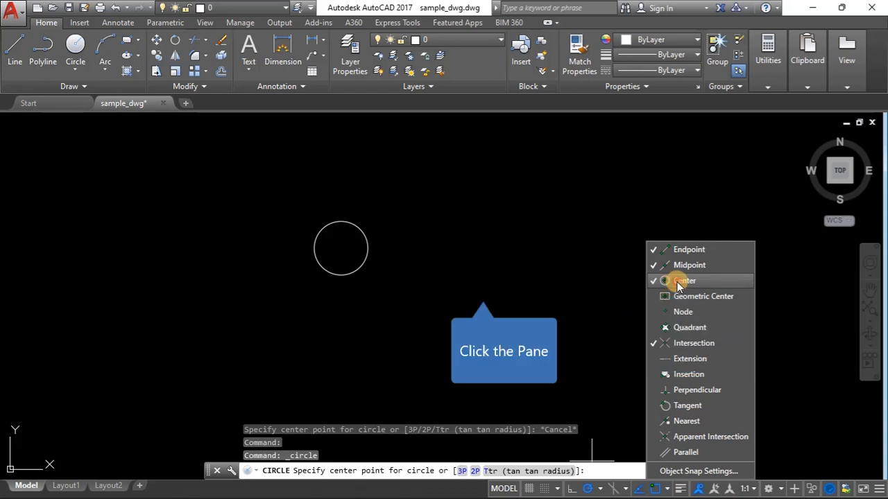
left_click(486, 293)
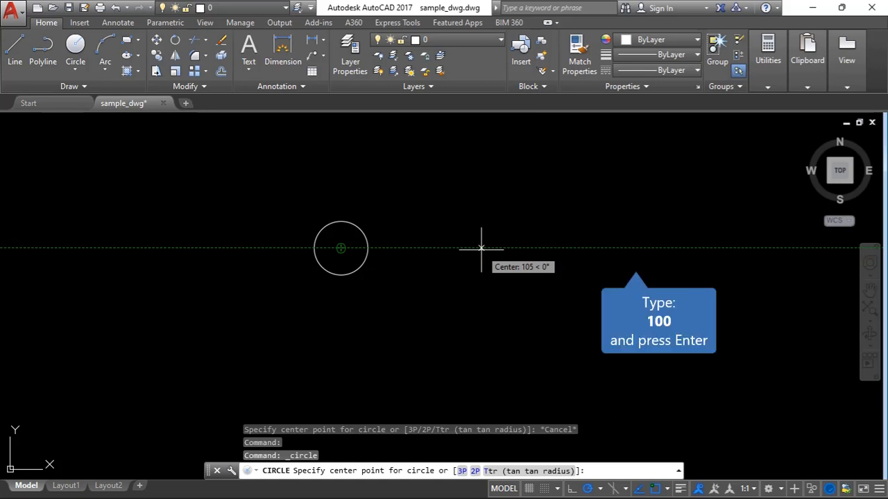
Step: Place the new circle's center 100 units horizontally right of the first circle's center and give it a radius of 30
type("10")
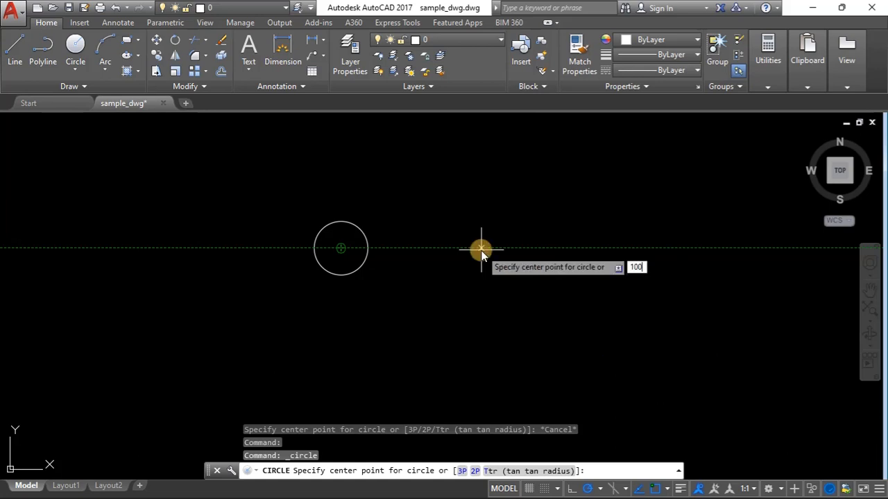
type("0")
key("Return")
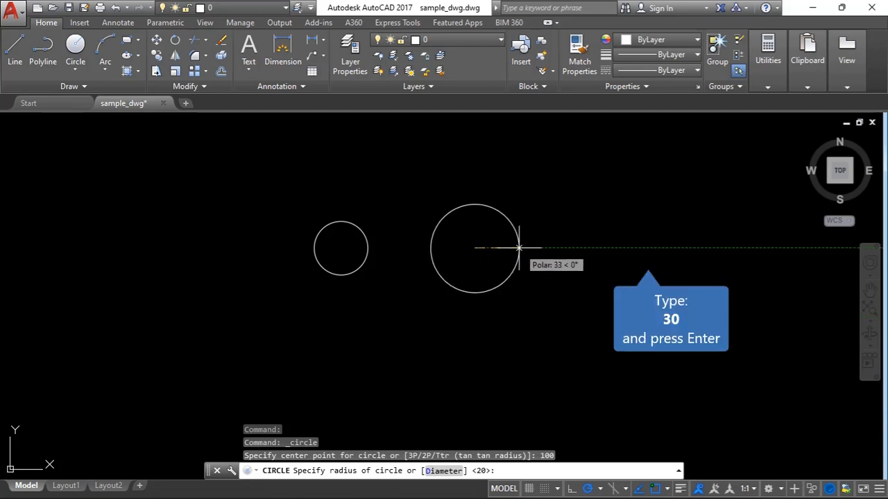
type("30")
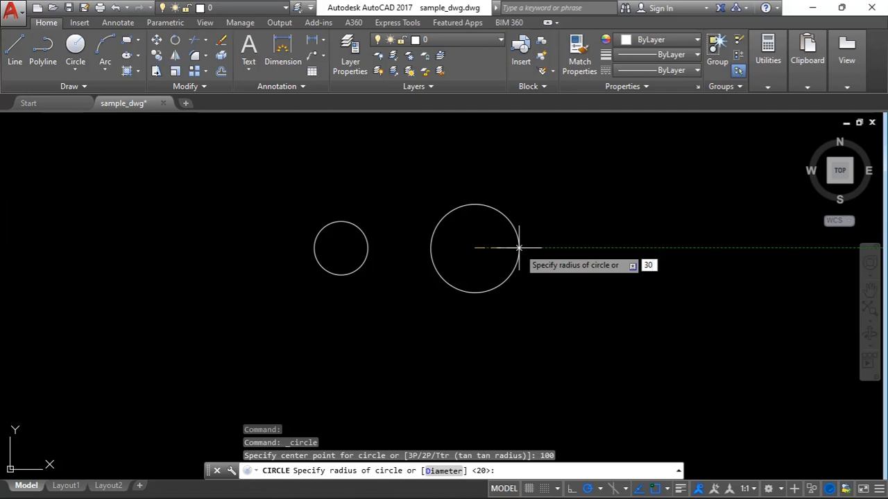
key("Return")
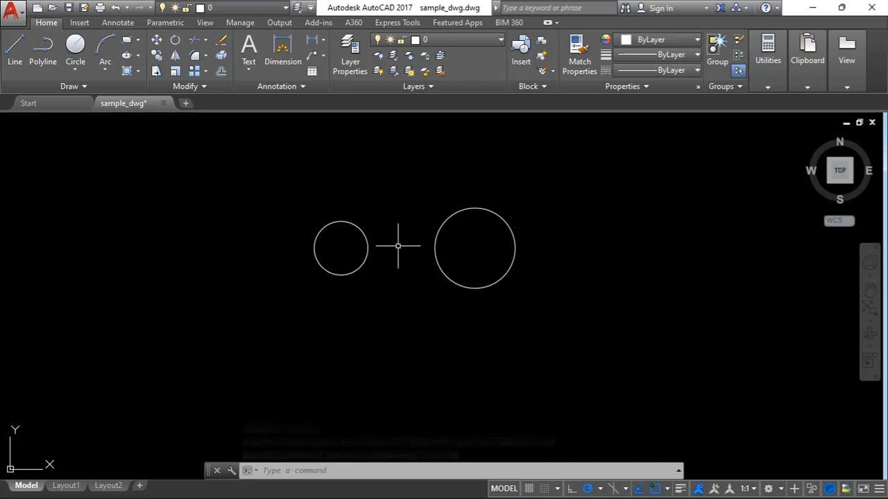
Step: Measure the distance between the centers of the two circles and end the measurement
left_click(768, 87)
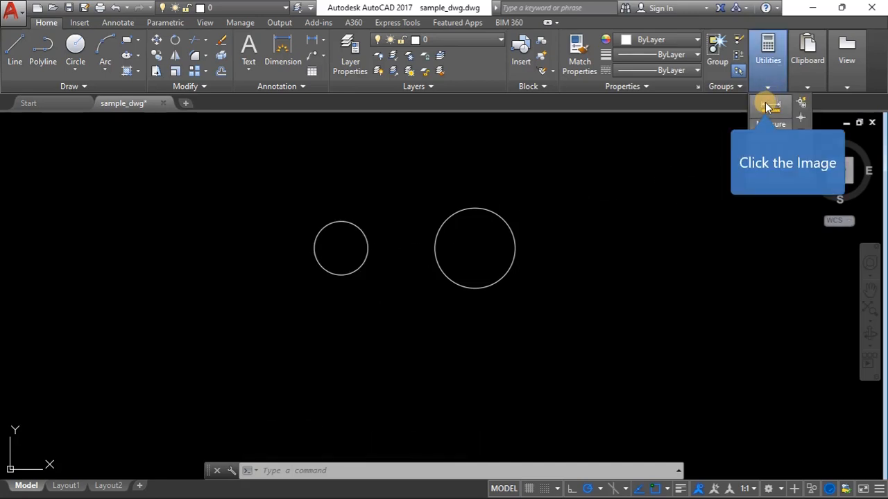
left_click(767, 106)
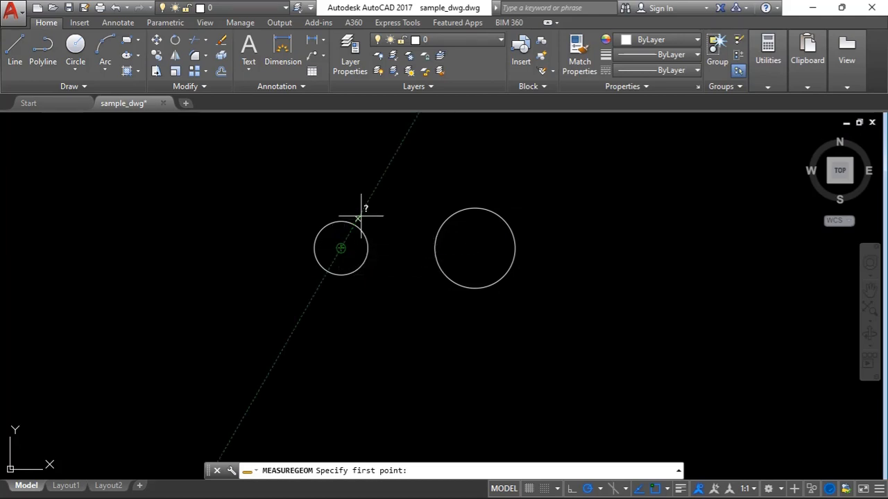
left_click(341, 248)
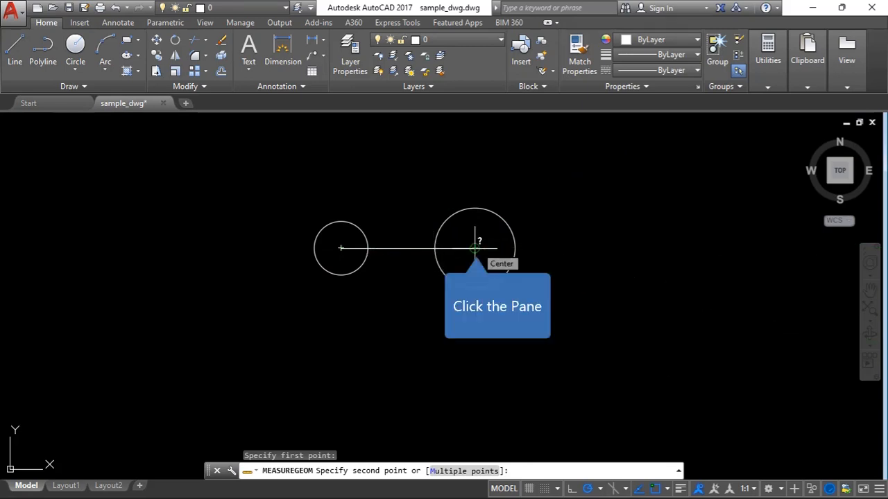
left_click(475, 247)
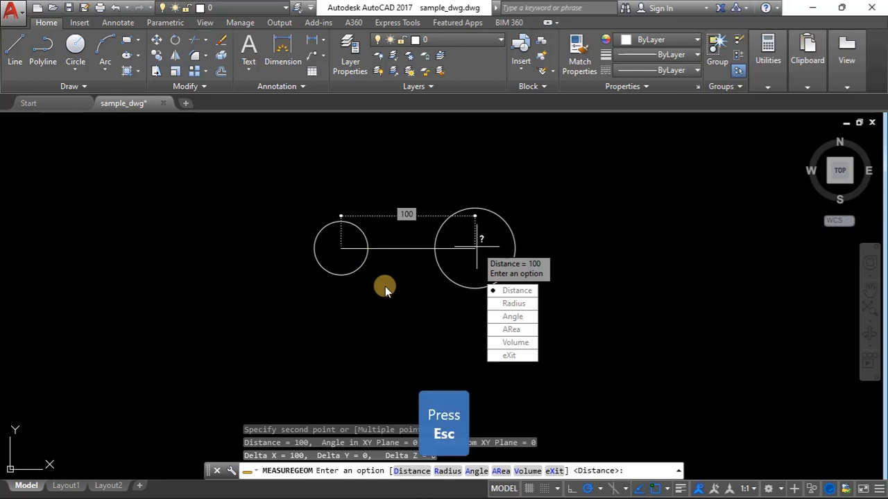
key("Escape")
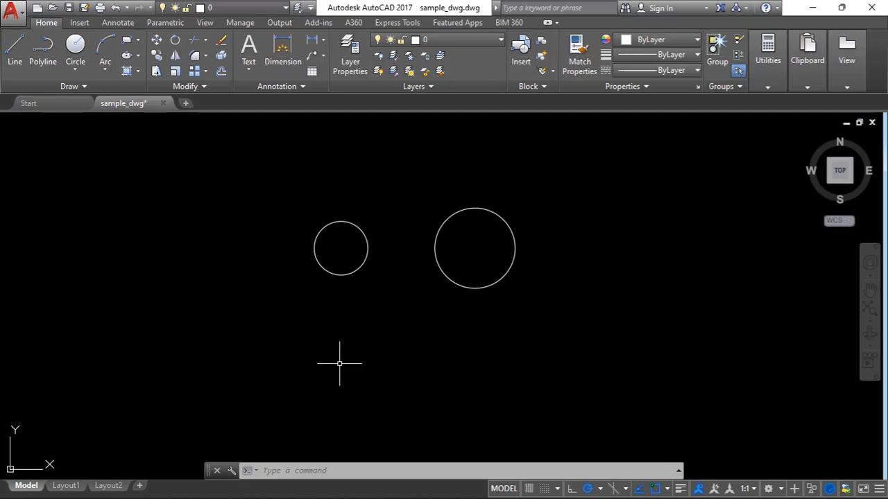
Step: Start the Line command and turn on the Tangent object snap
left_click(15, 46)
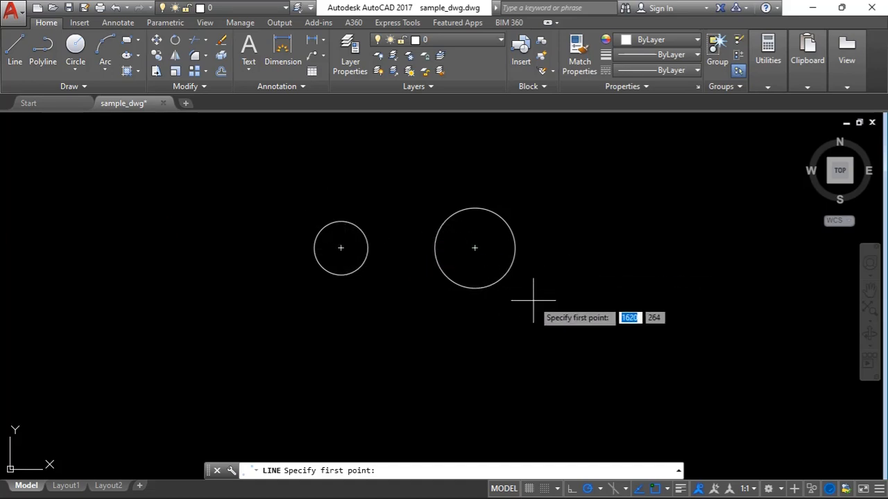
mouse_move(678, 494)
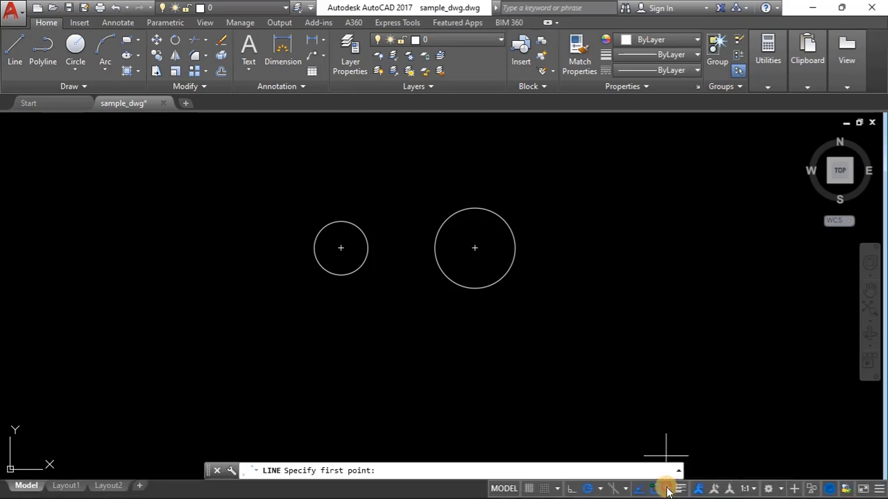
left_click(664, 489)
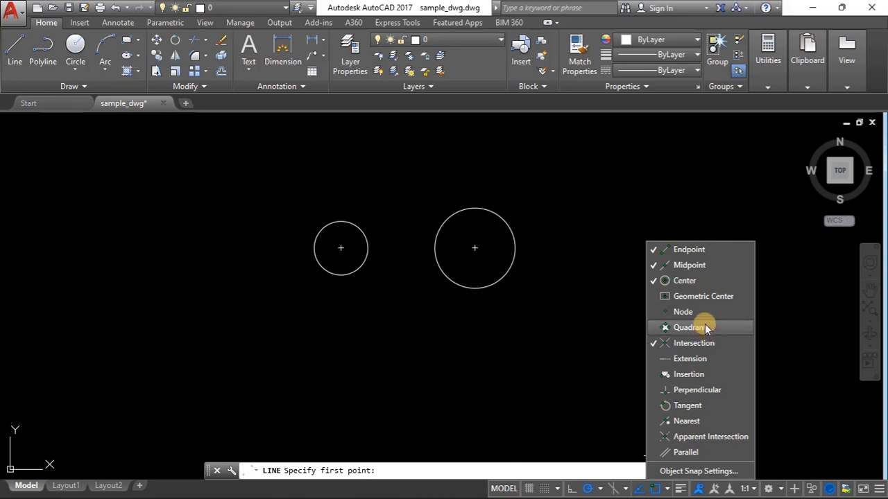
left_click(684, 406)
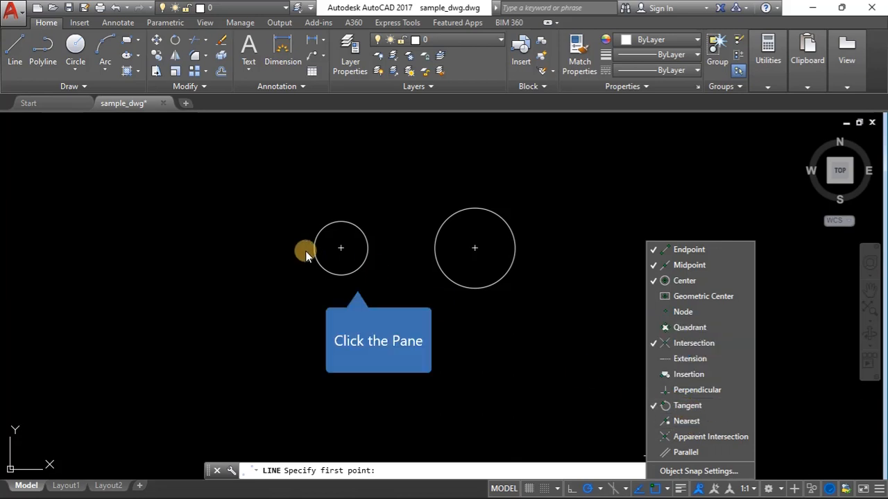
left_click(349, 275)
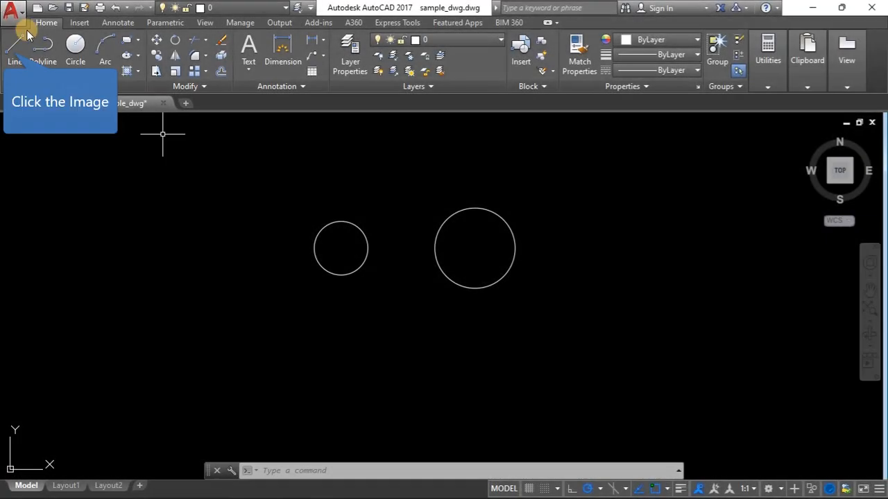
Step: Turn off the Center object snap while Line is running, keeping Tangent on, and cancel the command
left_click(14, 47)
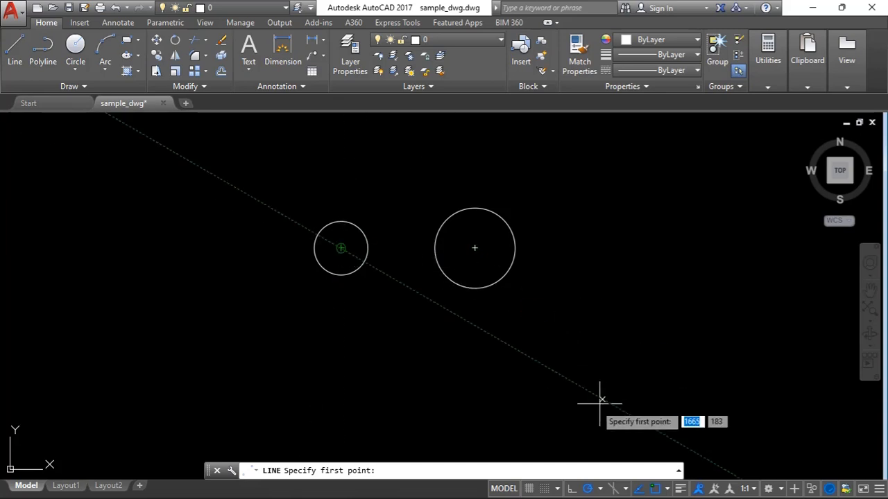
left_click(667, 489)
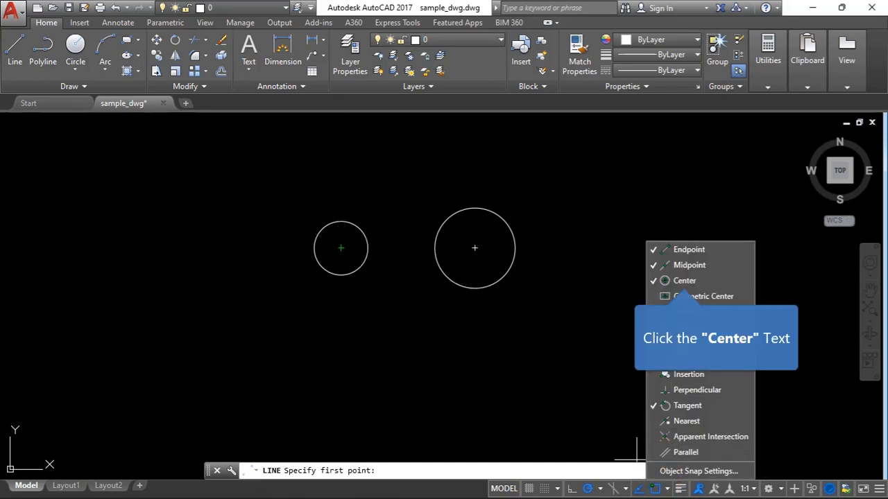
left_click(685, 280)
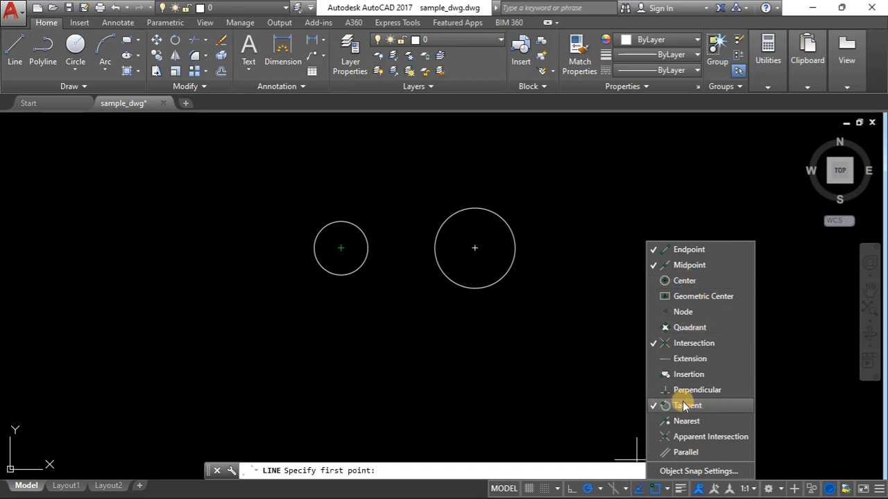
left_click(397, 335)
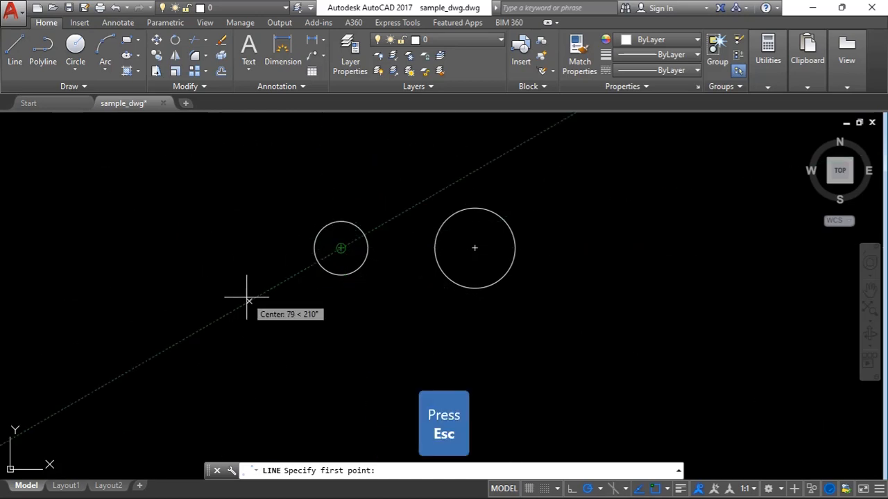
key("Escape")
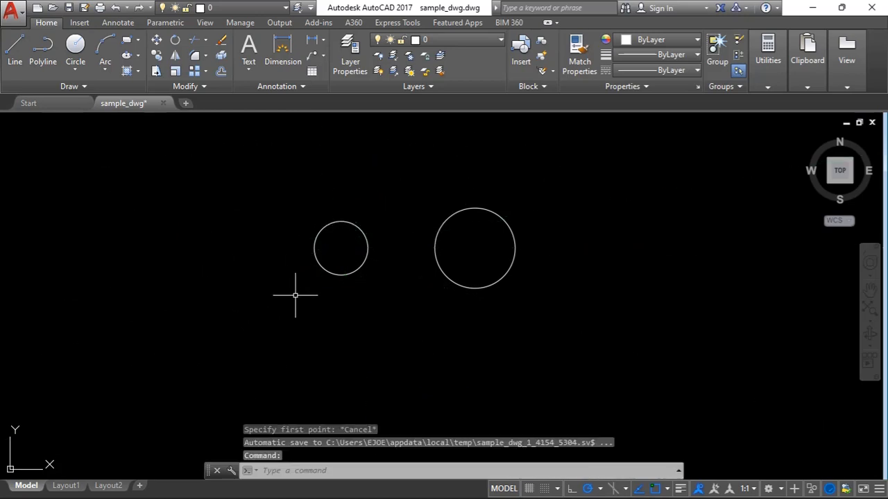
Step: Draw a line tangent to the tops of the small and large circles, then end the Line command
left_click(666, 489)
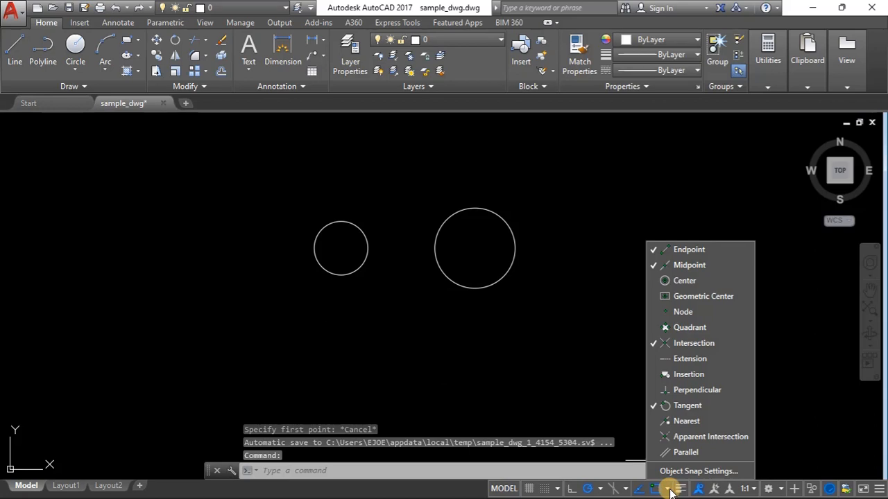
left_click(16, 42)
left_click(15, 42)
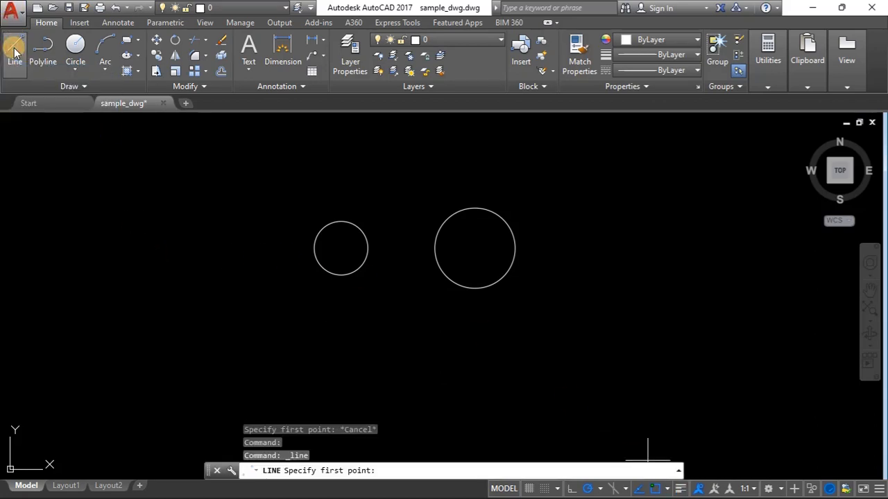
left_click(339, 220)
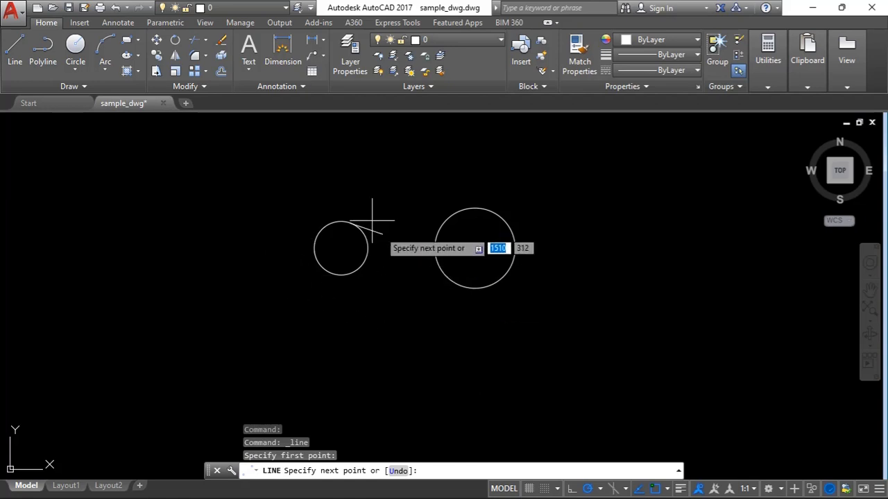
left_click(465, 206)
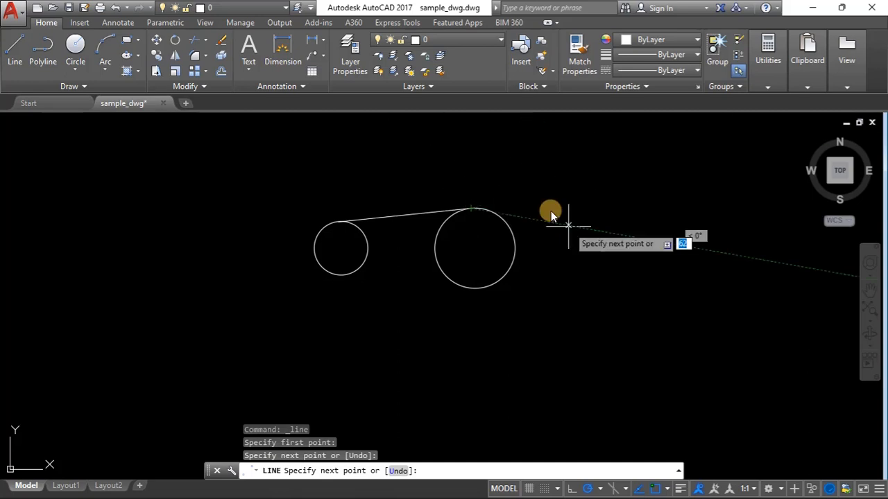
key("Escape")
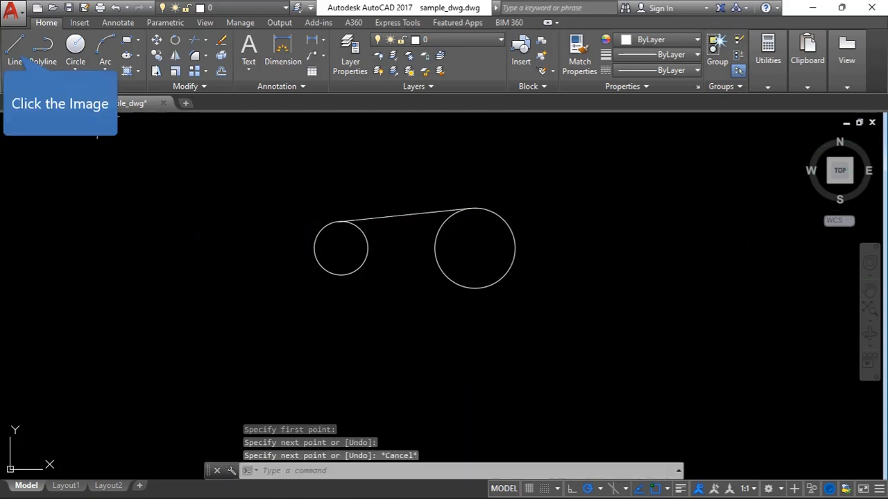
Step: Draw a second tangent line joining the undersides of the small and large circles and end the command
left_click(21, 45)
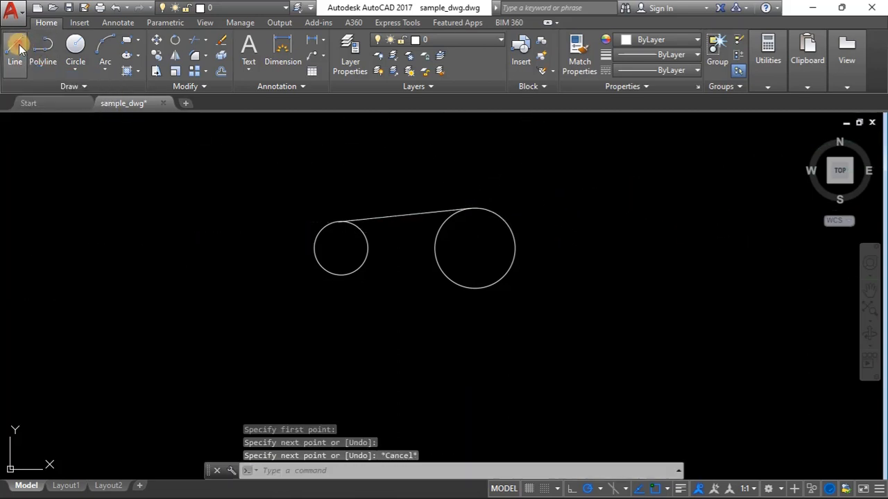
left_click(336, 278)
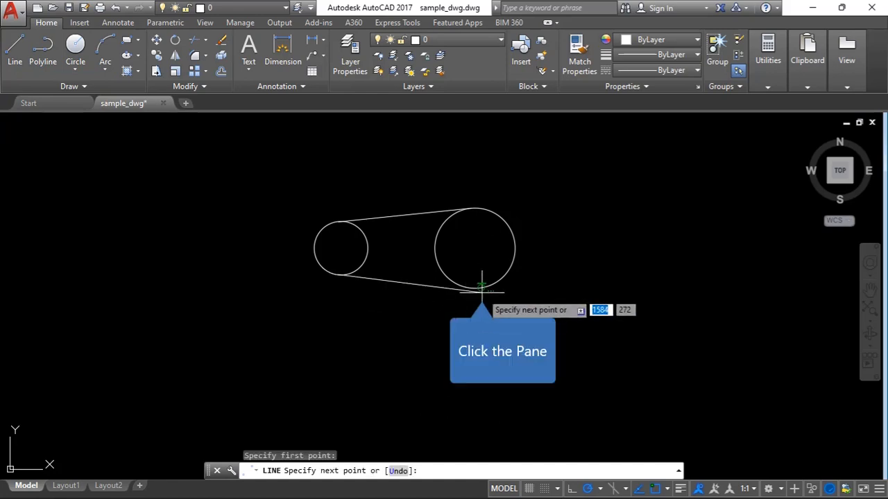
left_click(481, 286)
key("Escape")
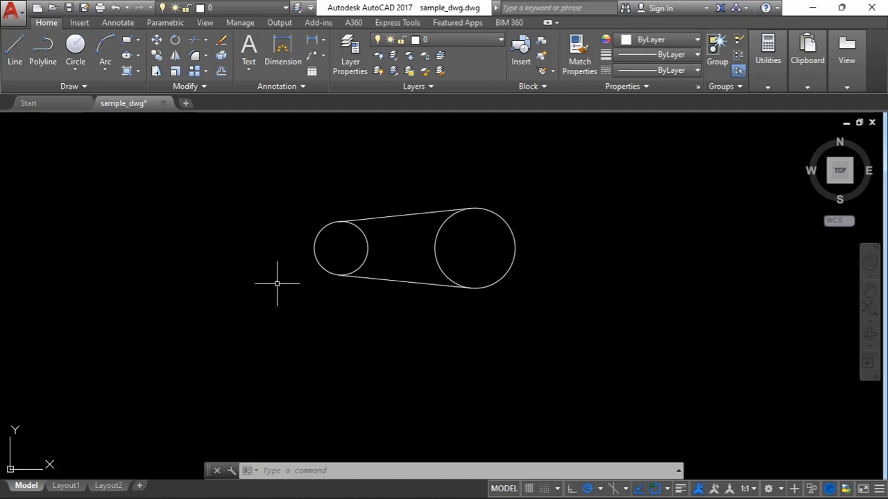
Step: Start the Circle command and switch the running object snap from Tangent to Center
scroll(434, 338, "down", 5)
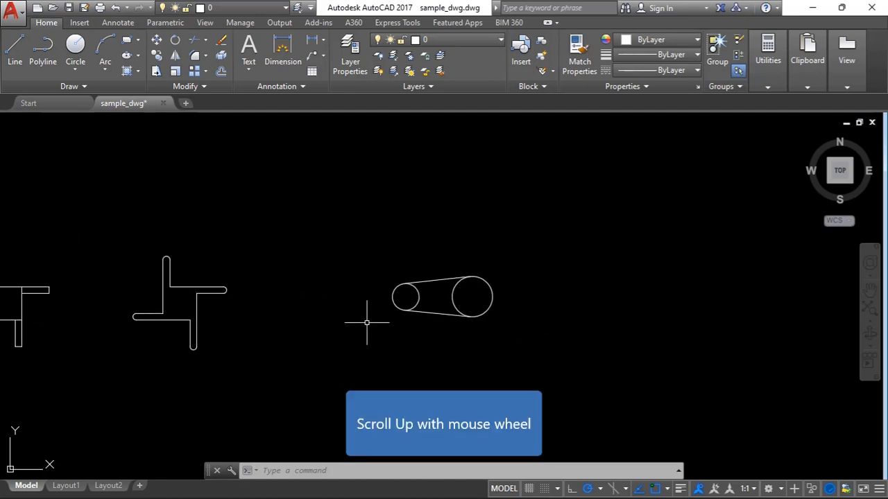
scroll(384, 275, "up", 2)
scroll(399, 361, "down", 3)
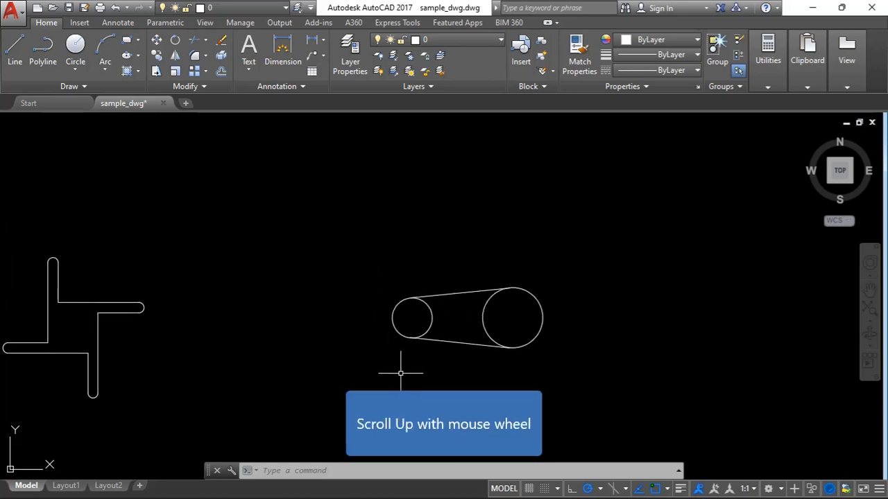
scroll(402, 288, "up", 3)
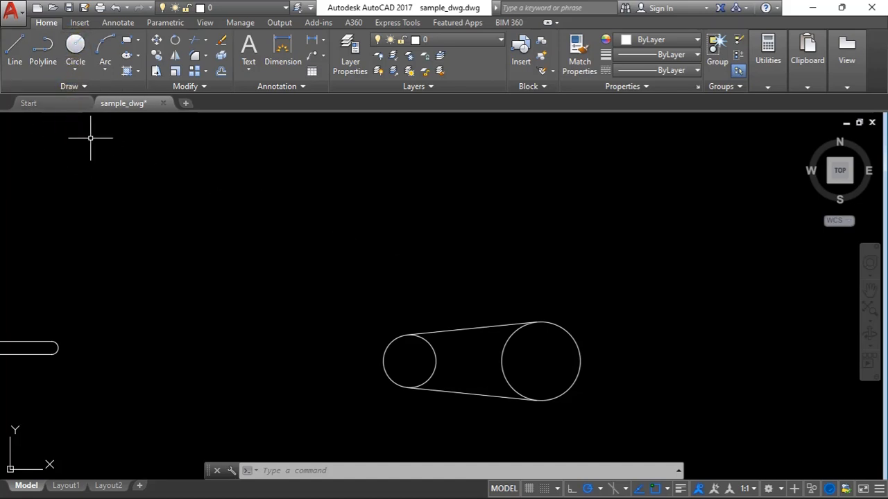
left_click(77, 44)
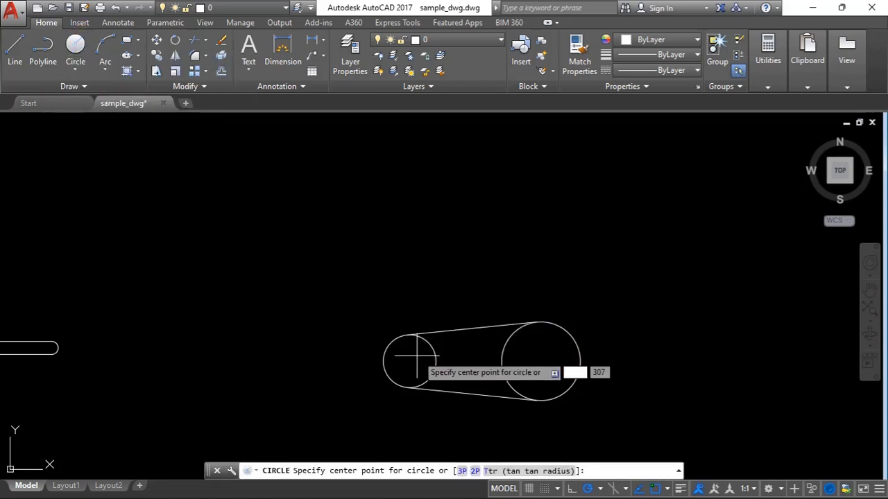
left_click(654, 490)
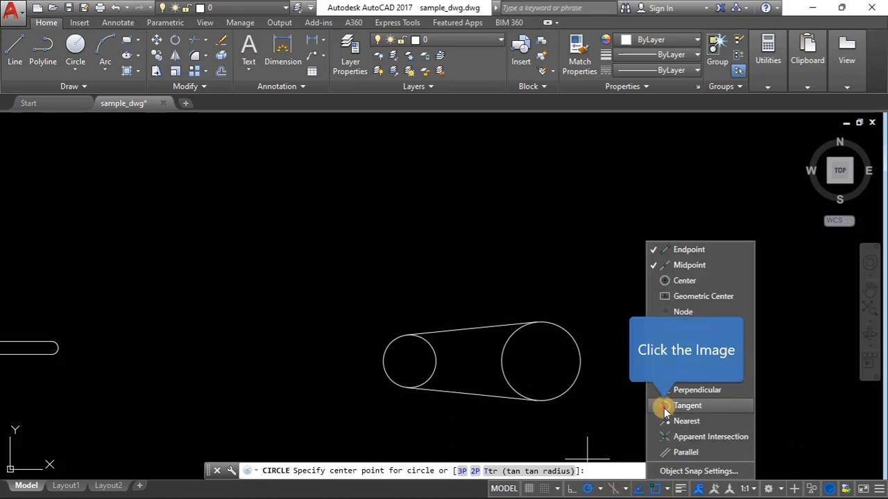
left_click(681, 282)
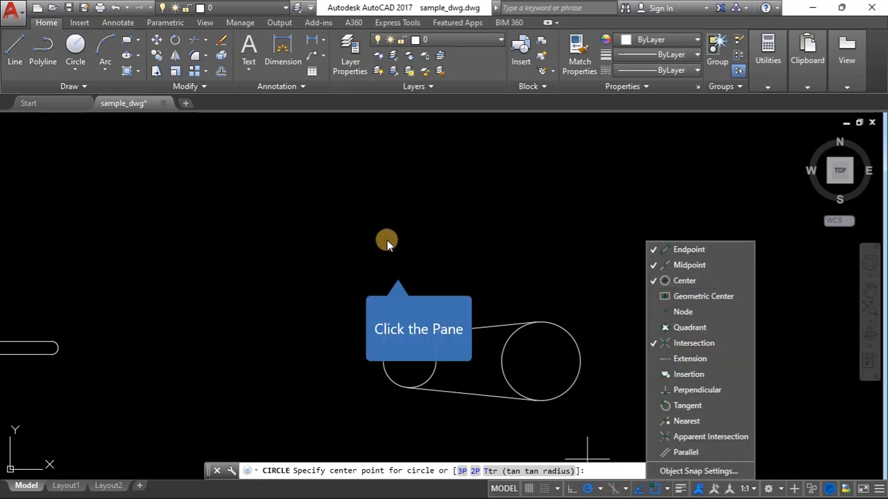
left_click(398, 273)
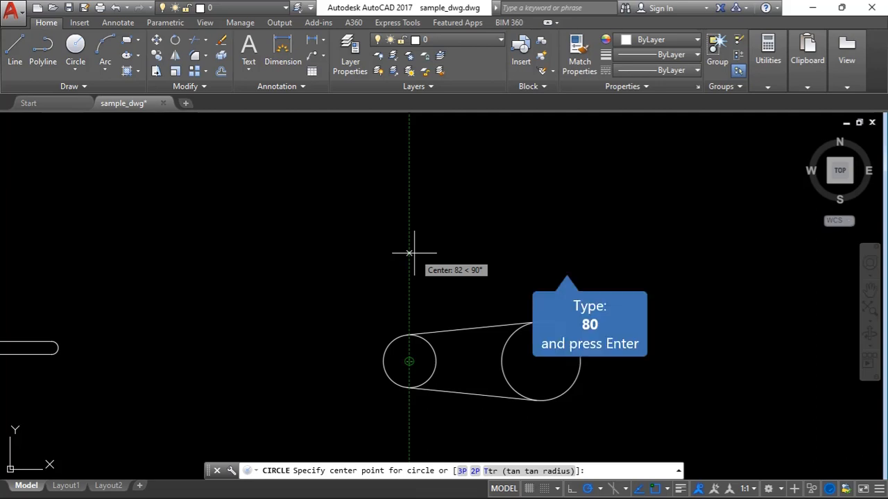
Step: Place the new circle's center 80 units vertically above the small circle's center and give it a radius of 15
type("80")
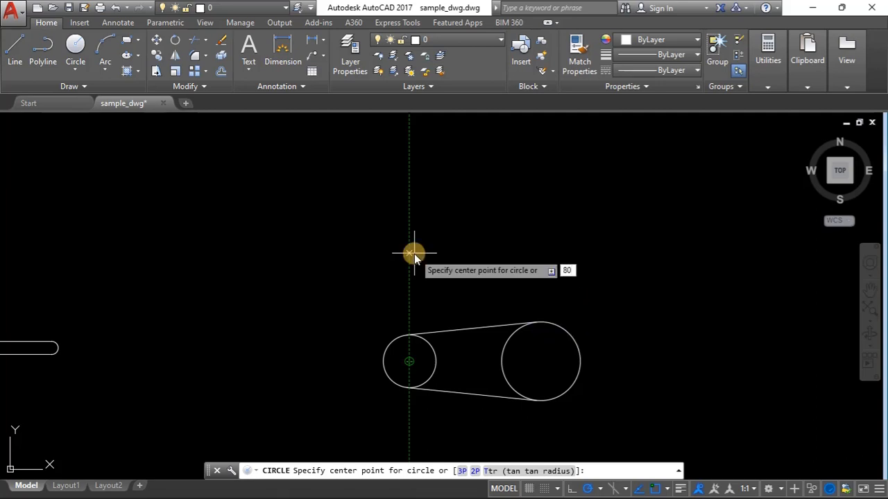
key("Return")
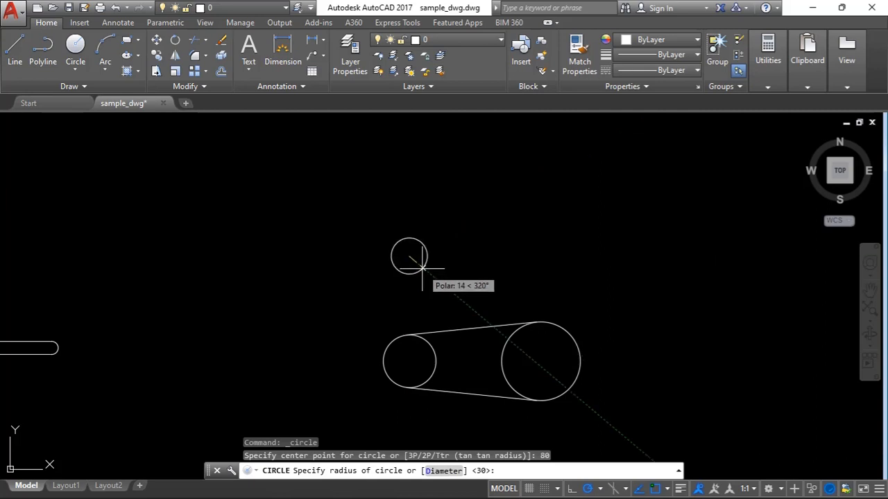
type("15")
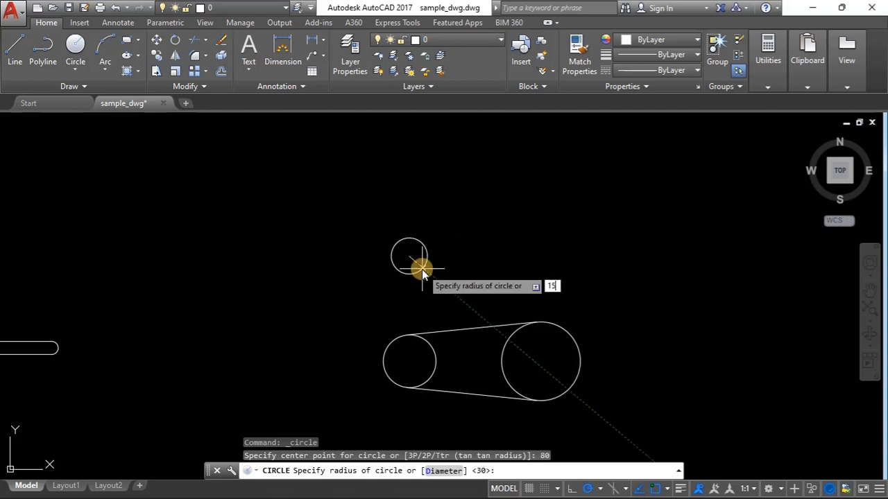
key("Return")
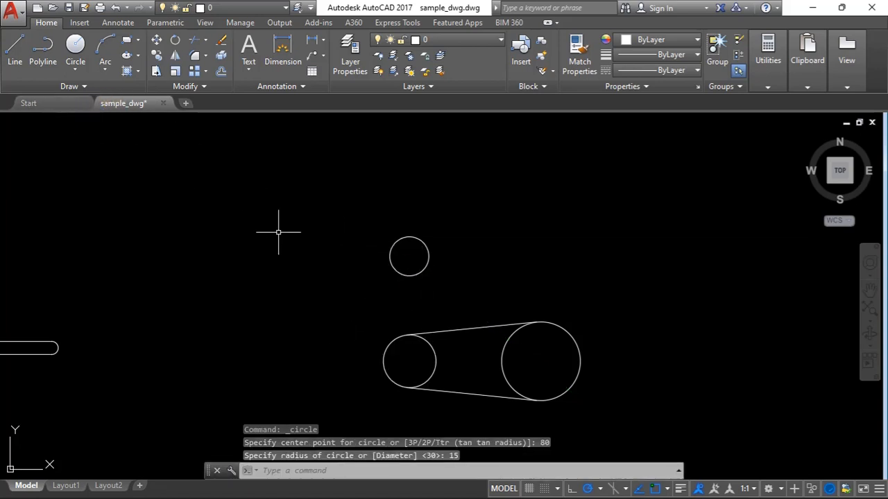
Step: Turn off the Center object snap and turn on Tangent
left_click(668, 490)
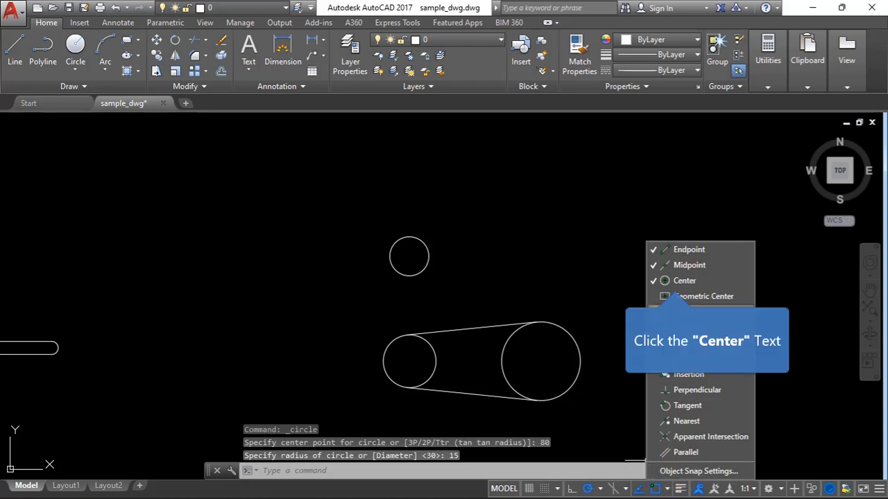
left_click(667, 280)
left_click(683, 405)
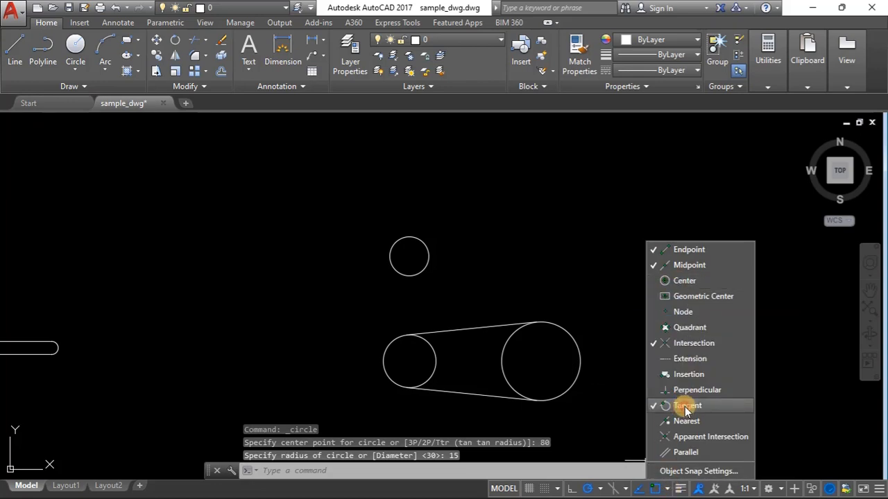
Step: Draw a line tangent to the left sides of the new upper circle and the circle below it, and end the command
left_click(13, 47)
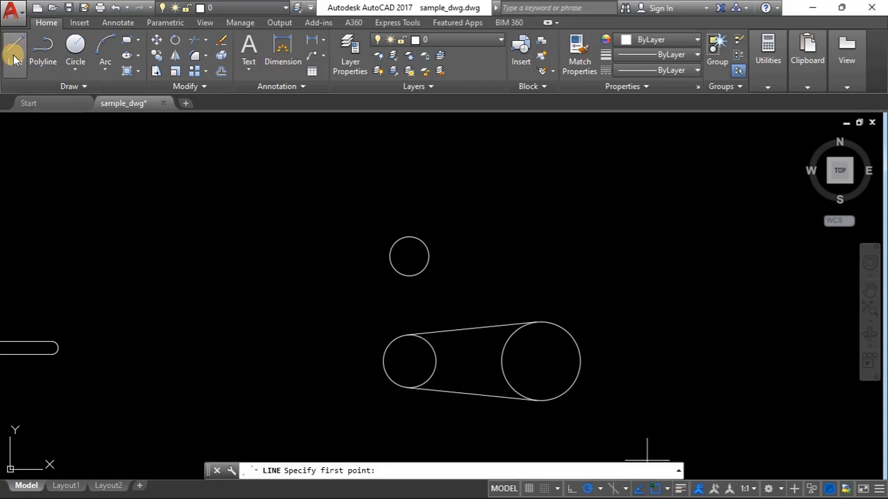
left_click(389, 258)
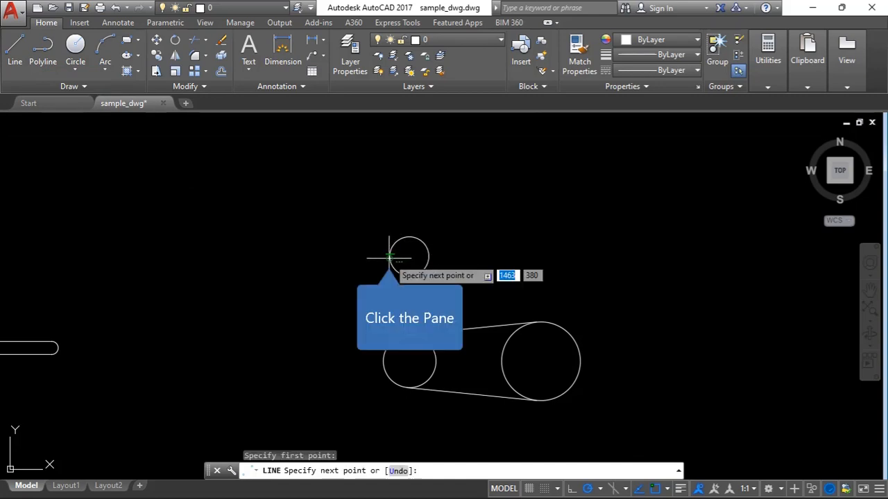
left_click(383, 360)
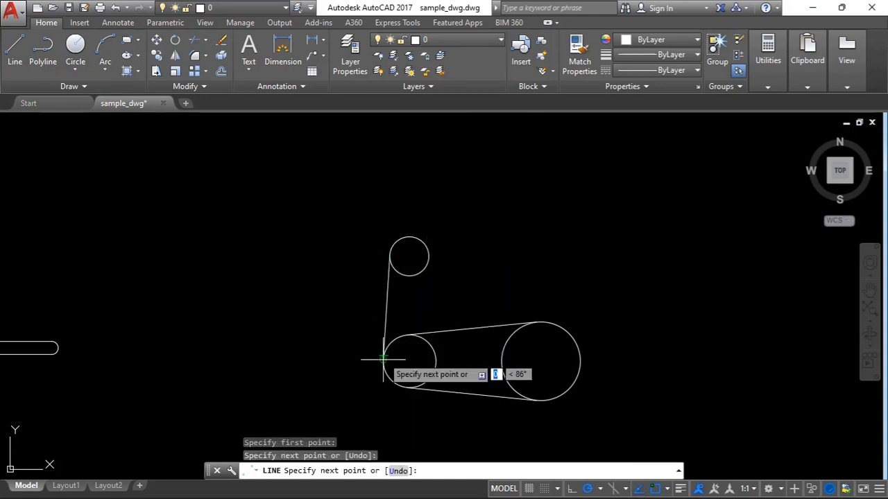
key("Escape")
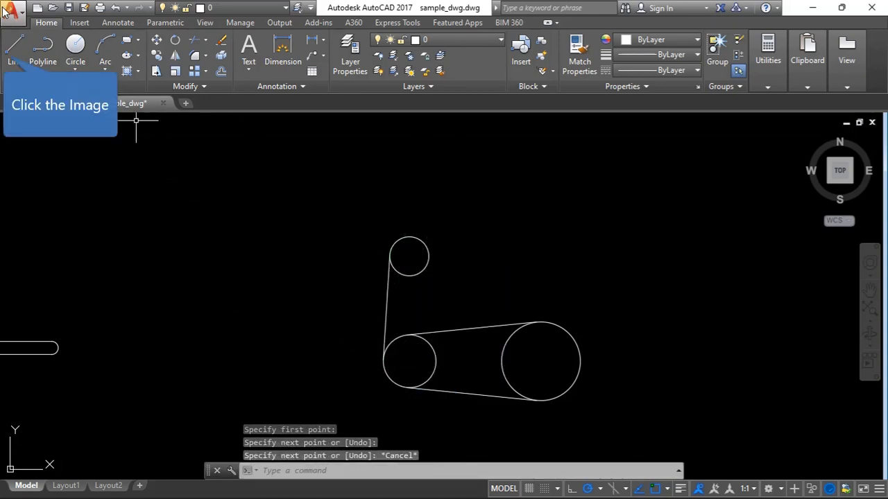
Step: Draw a line tangent to the right sides of the upper circle and the circle below it, and end the command
left_click(14, 45)
left_click(430, 261)
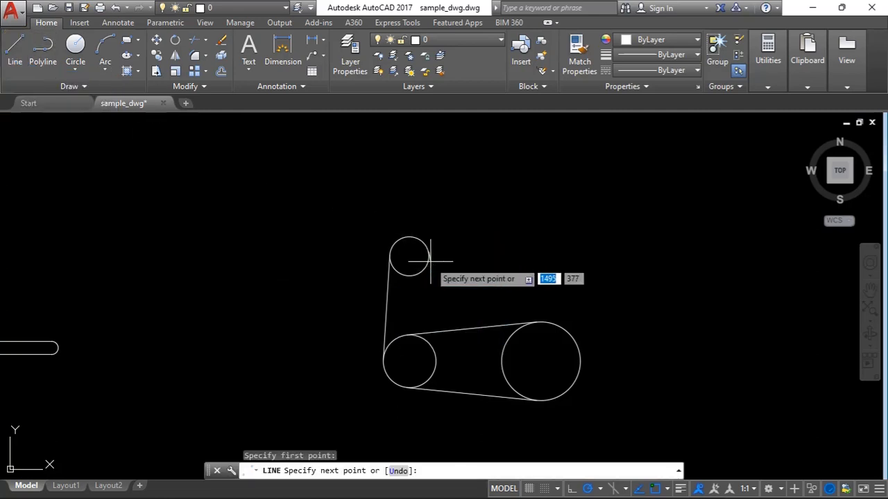
left_click(438, 356)
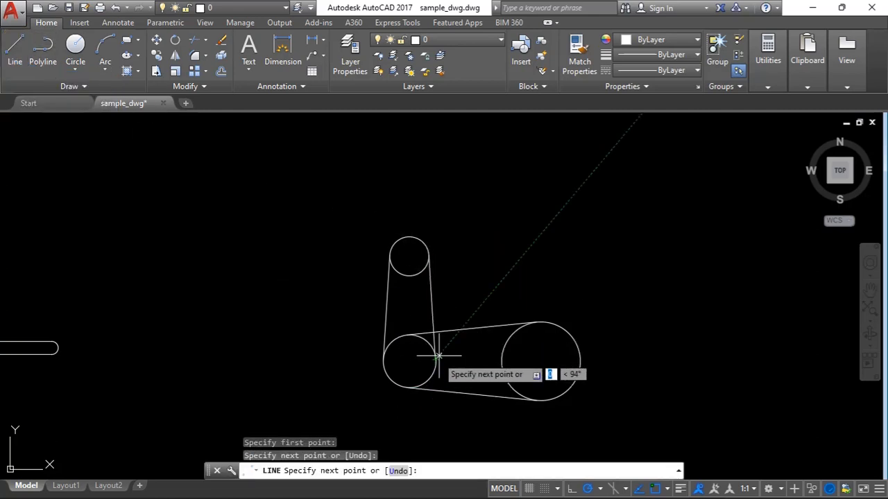
key("Escape")
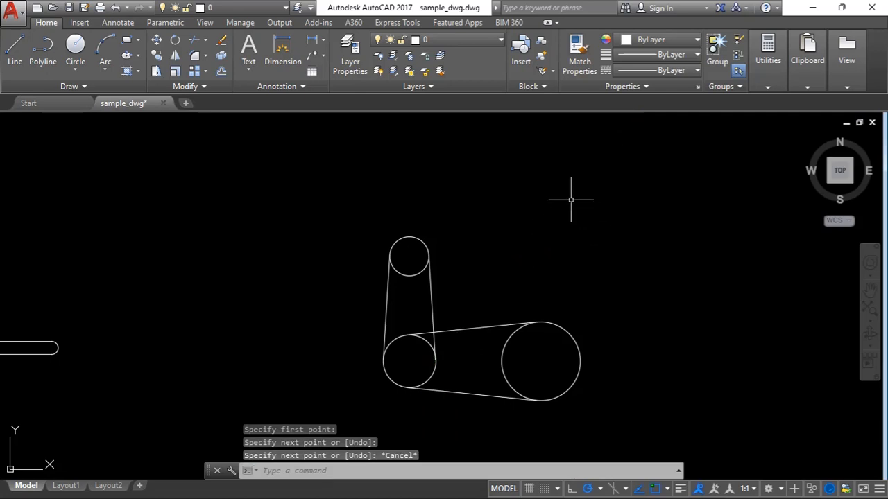
Step: Examine the three circles and the tangent lines connecting them
scroll(483, 305, "down", 3)
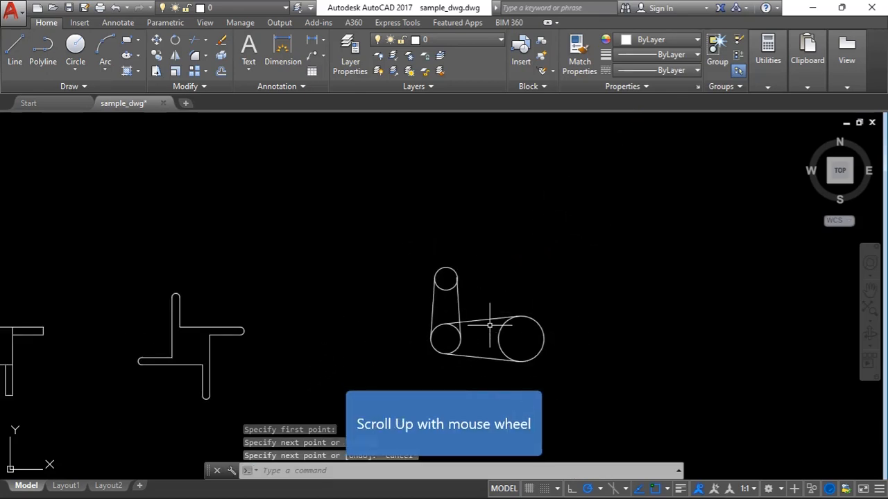
scroll(478, 326, "up", 3)
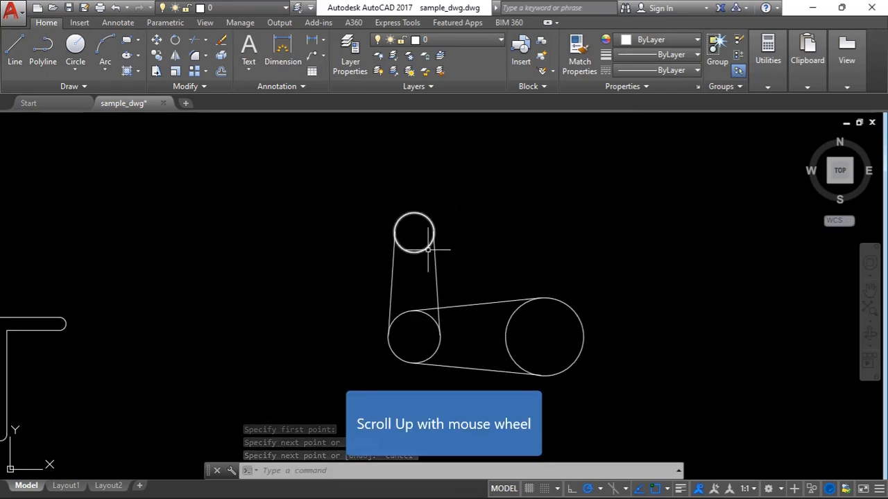
scroll(425, 246, "up", 5)
scroll(401, 236, "down", 5)
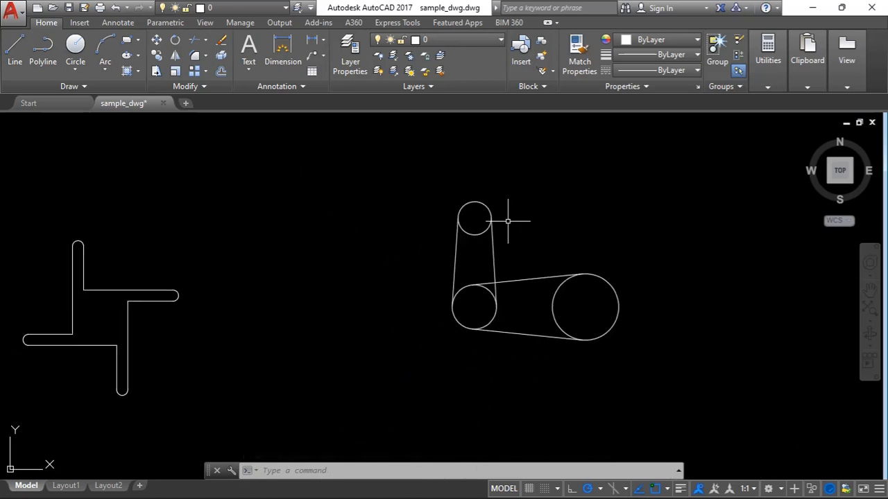
scroll(458, 278, "up", 3)
scroll(434, 299, "down", 5)
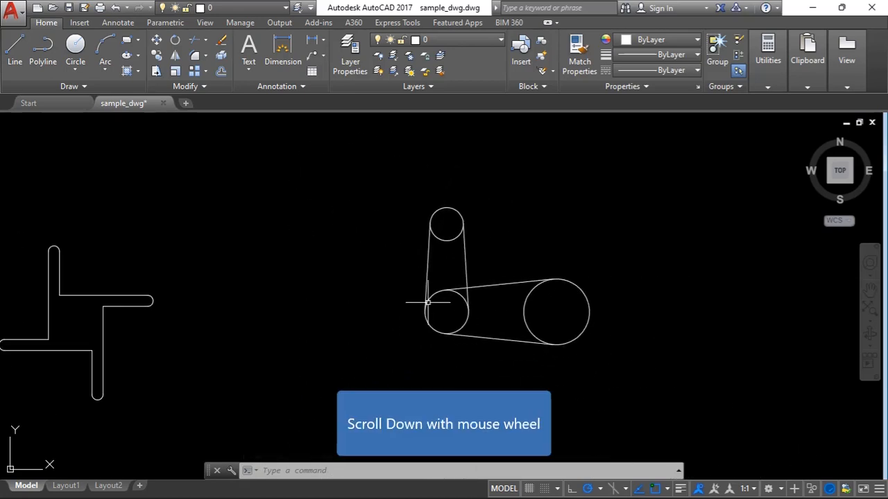
scroll(441, 263, "up", 3)
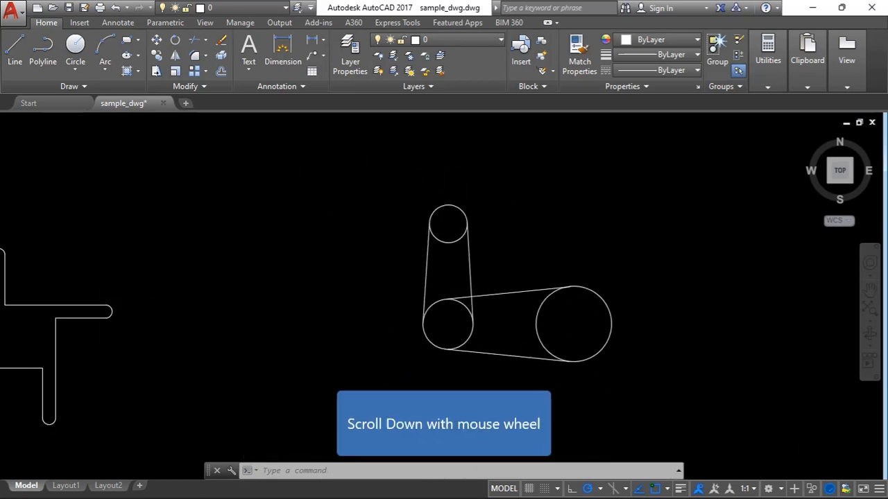
scroll(416, 233, "down", 3)
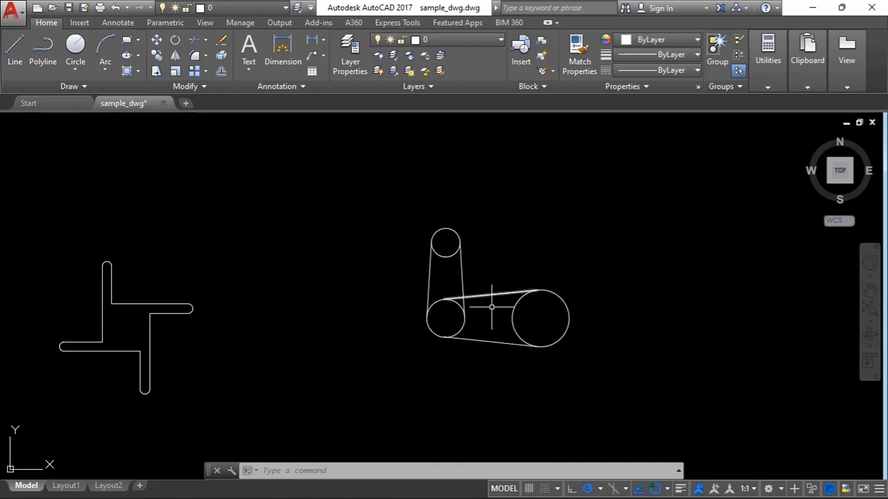
scroll(419, 285, "up", 3)
scroll(409, 296, "down", 5)
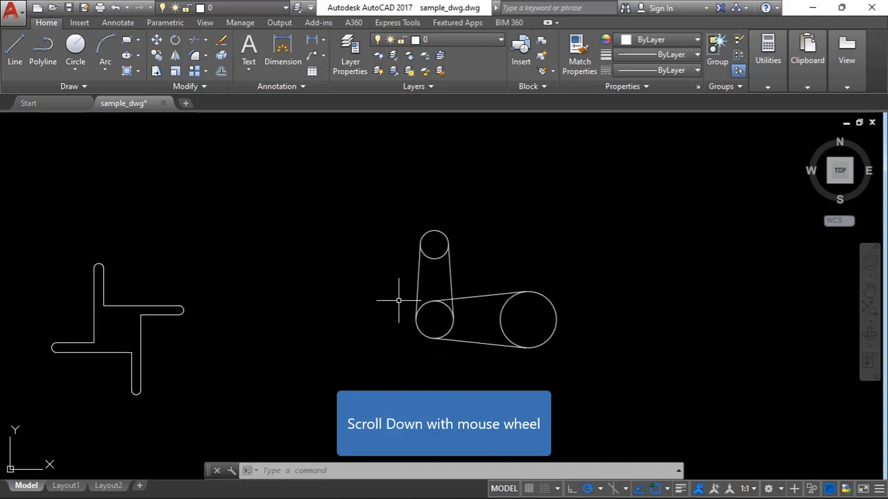
Step: Copy the two horizontally aligned circles and their two tangent lines to the empty area right of the original figure
scroll(349, 309, "up", 3)
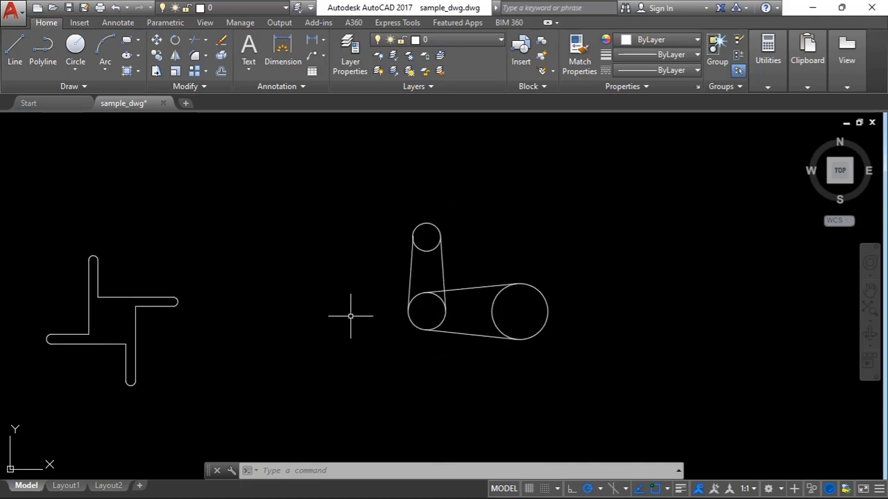
scroll(372, 289, "down", 2)
scroll(371, 285, "up", 4)
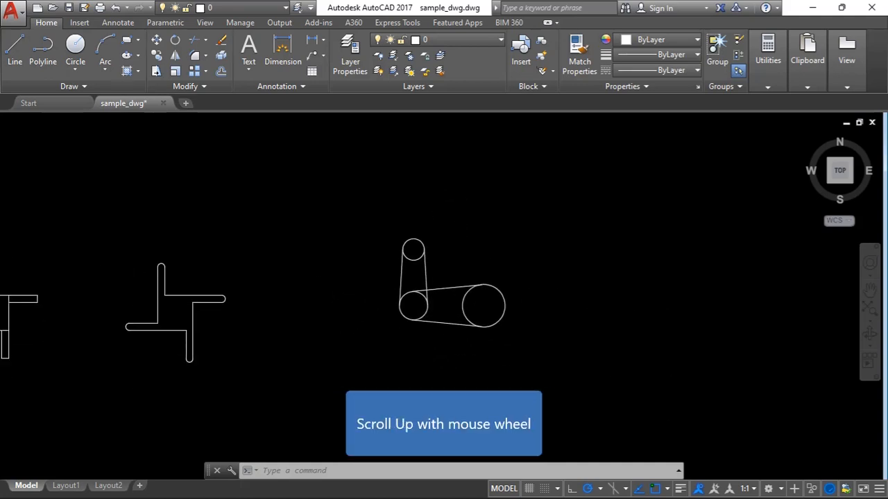
scroll(376, 269, "down", 2)
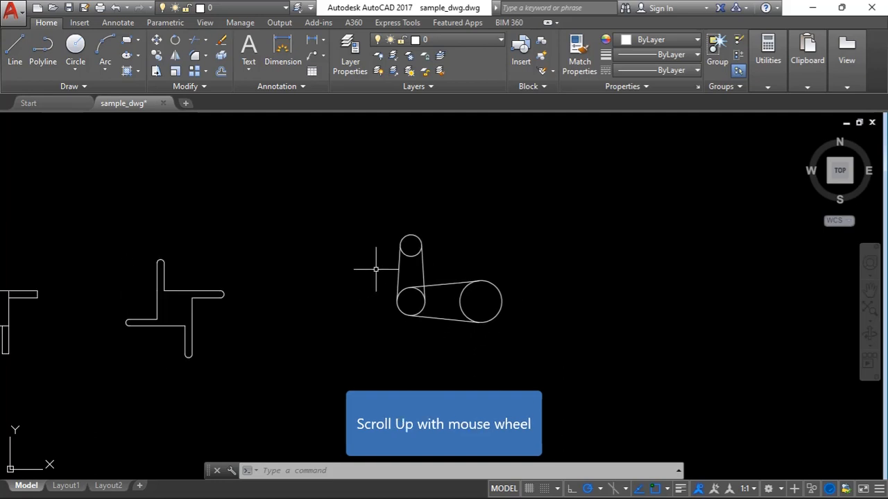
scroll(414, 353, "up", 3)
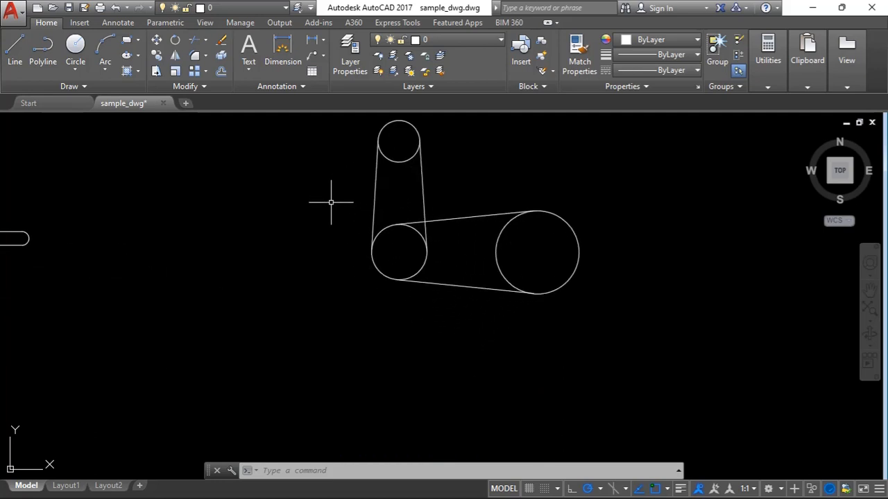
mouse_move(332, 223)
left_mouse_down()
mouse_move(377, 201)
mouse_move(592, 200)
mouse_move(636, 310)
mouse_move(523, 334)
mouse_move(343, 297)
left_mouse_up()
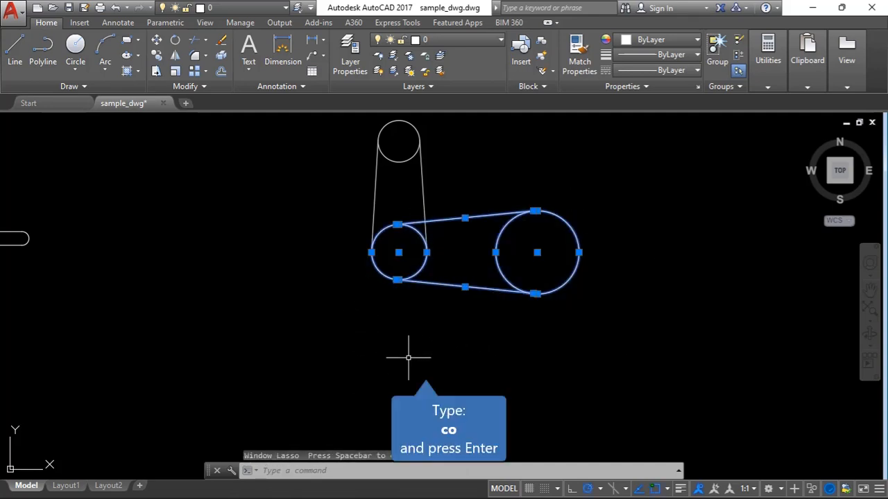
type("co")
key("Return")
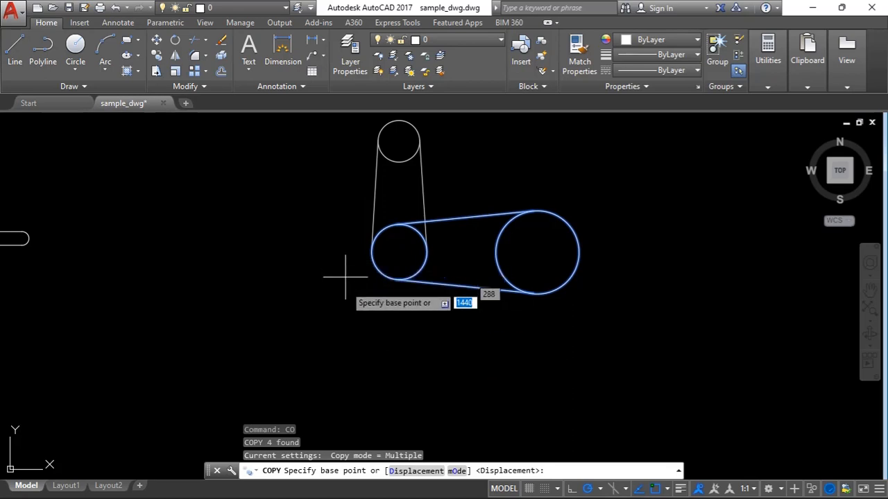
left_click(386, 283)
scroll(170, 308, "down", 2)
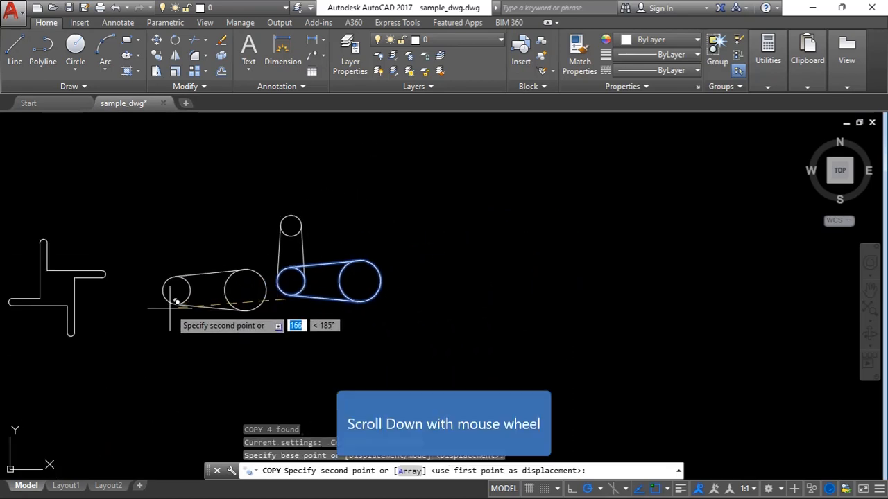
scroll(170, 307, "down", 1)
scroll(446, 294, "up", 2)
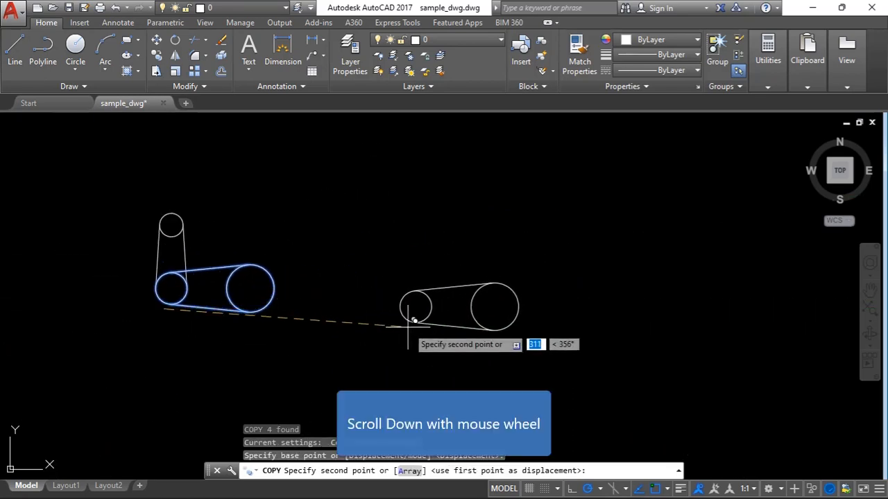
scroll(440, 305, "down", 3)
scroll(475, 309, "up", 2)
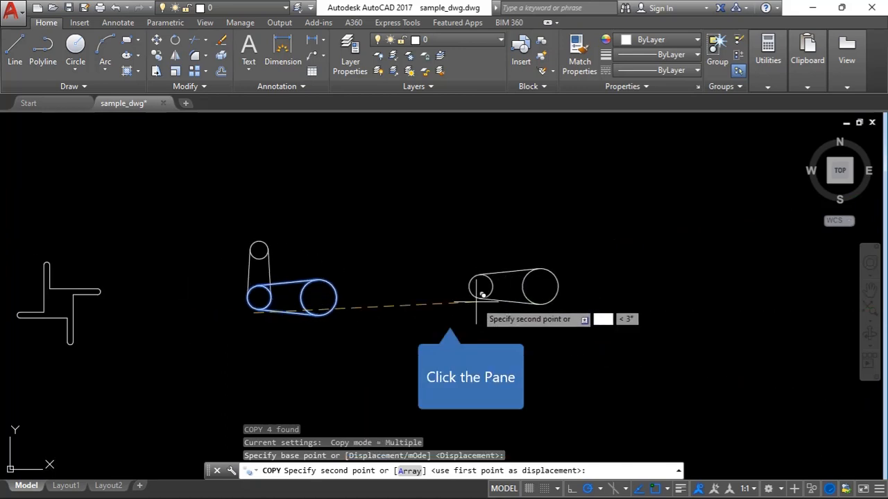
left_click(450, 306)
key("Escape")
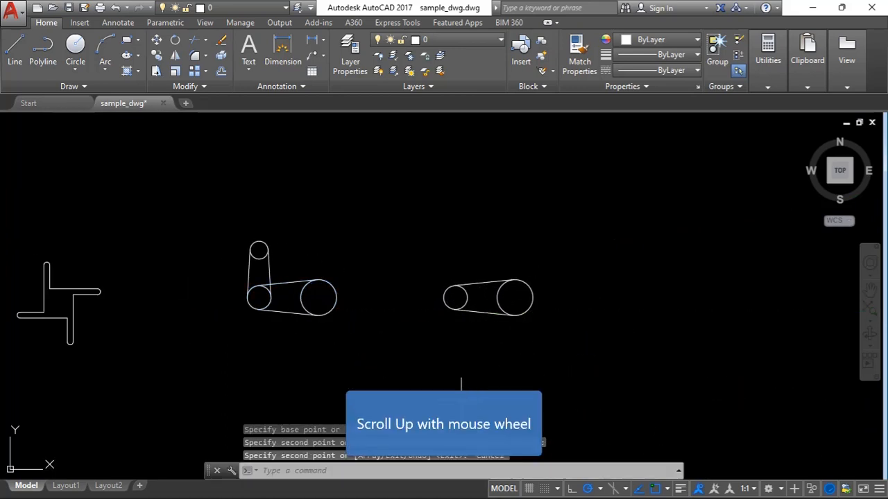
Step: Trim the inner arcs of both circles in the copy, leaving a closed outline of two outer arcs and tangent lines
scroll(491, 305, "up", 5)
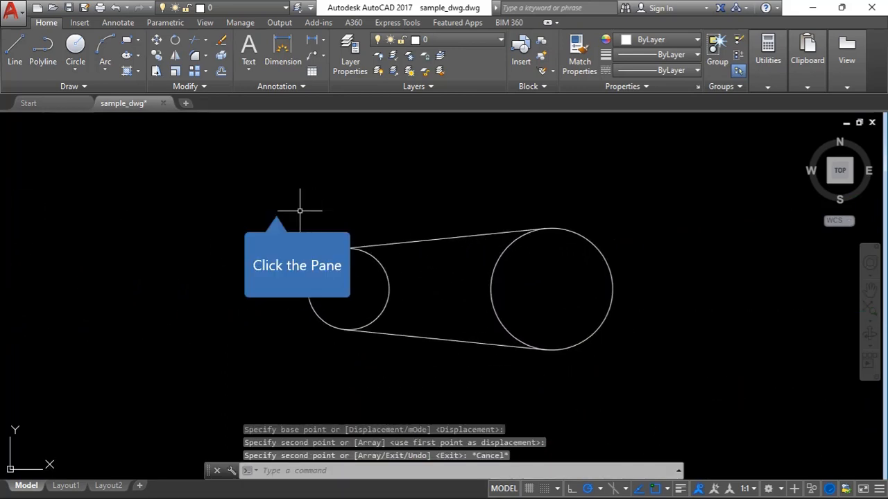
left_click(276, 205)
left_click(701, 394)
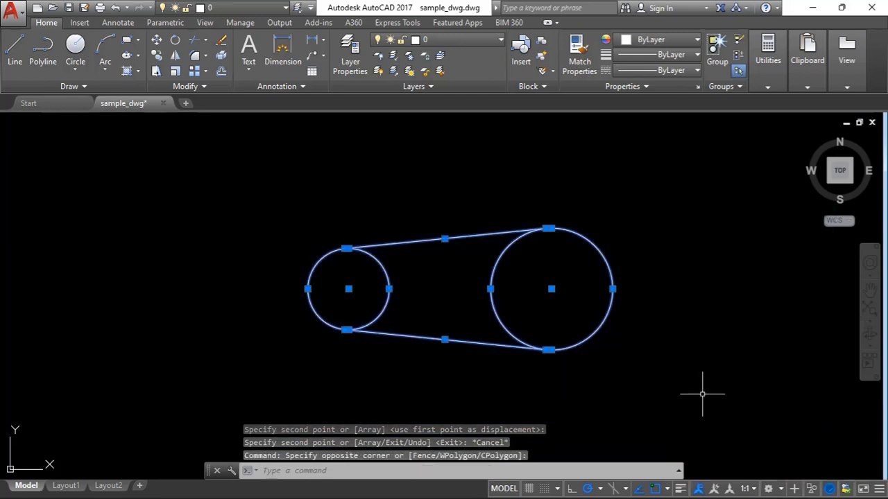
type("trim")
key("Return")
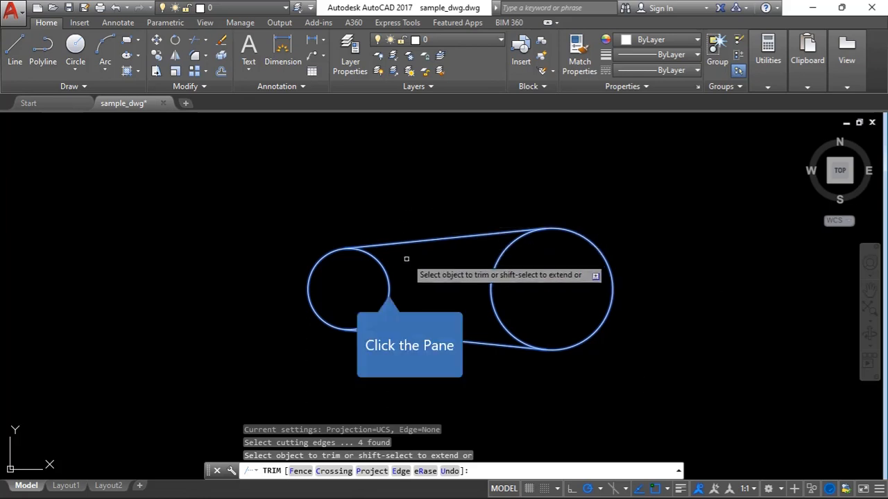
left_click(388, 282)
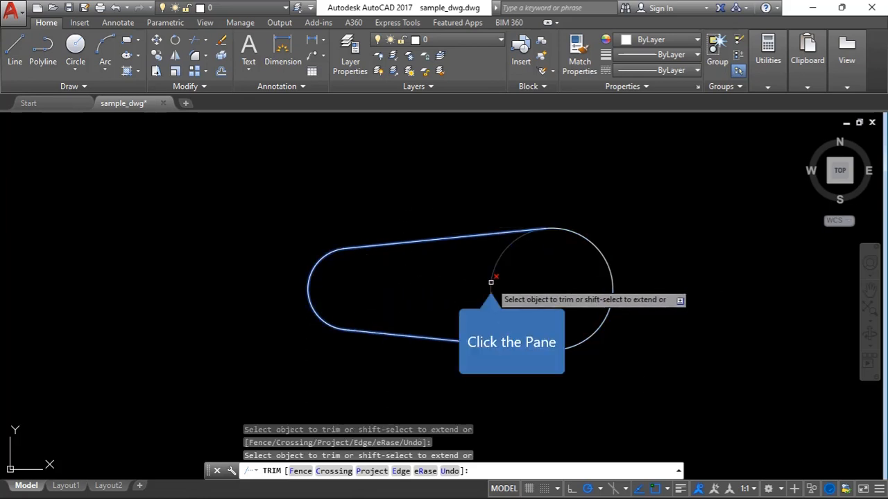
left_click(490, 281)
key("Escape")
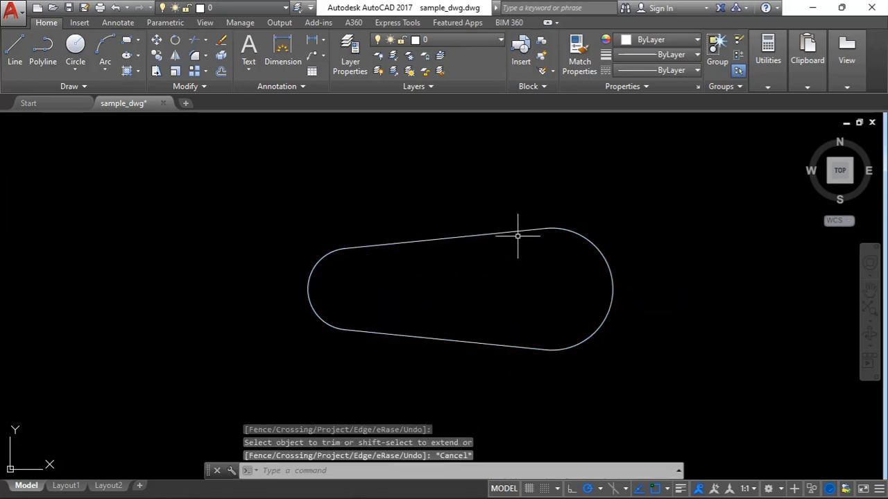
Step: Examine the finished shapes across the drawing, from the squares to the trimmed tangent outline
scroll(437, 279, "down", 3)
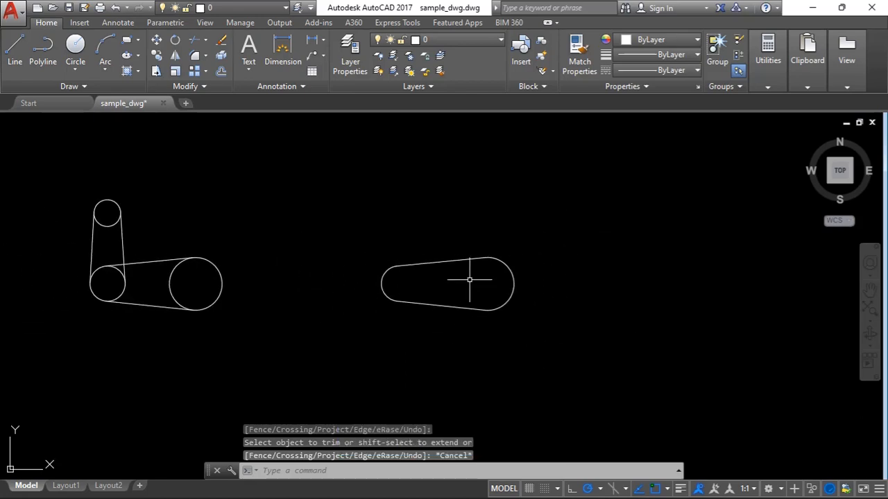
scroll(428, 330, "down", 3)
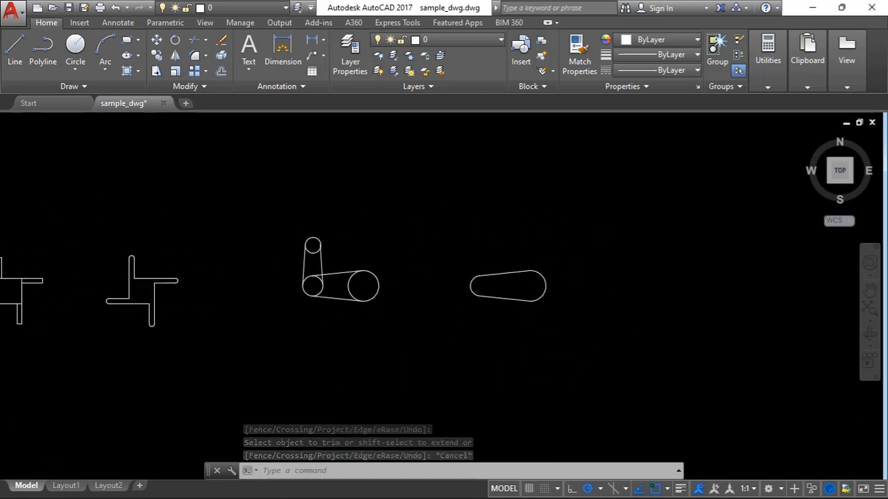
scroll(604, 301, "down", 2)
scroll(575, 263, "down", 2)
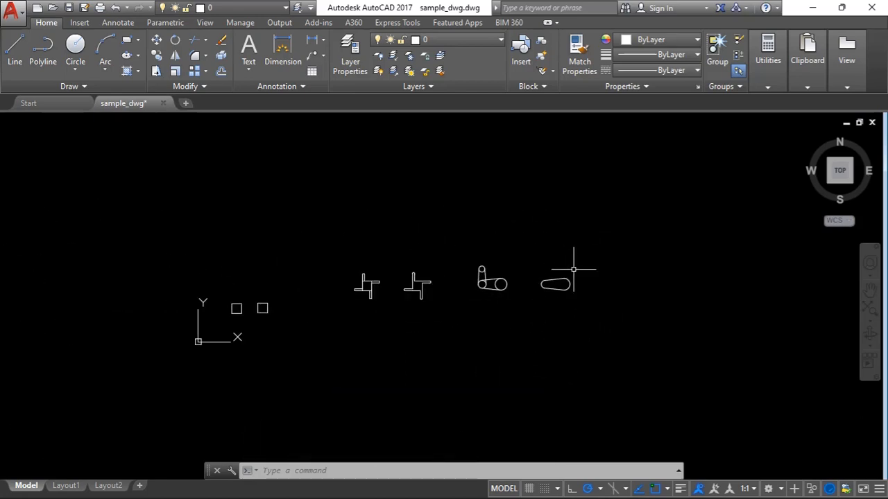
scroll(264, 322, "up", 3)
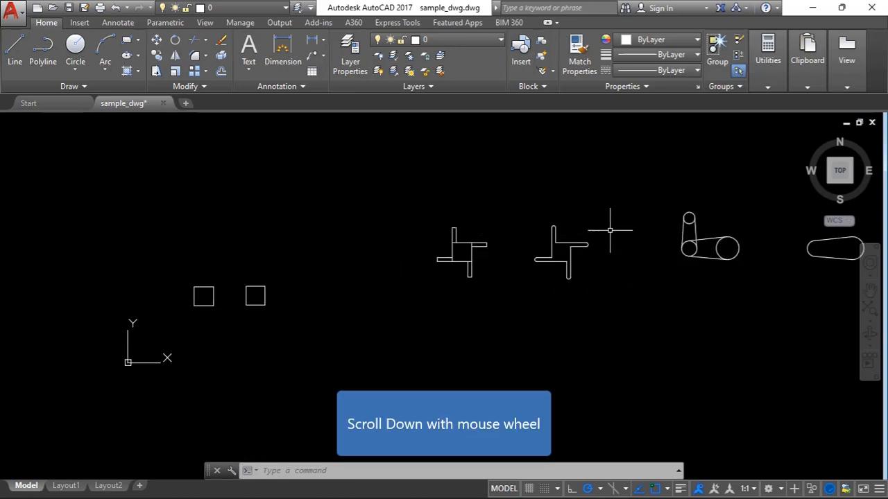
scroll(535, 252, "down", 2)
scroll(565, 253, "up", 9)
scroll(294, 269, "down", 2)
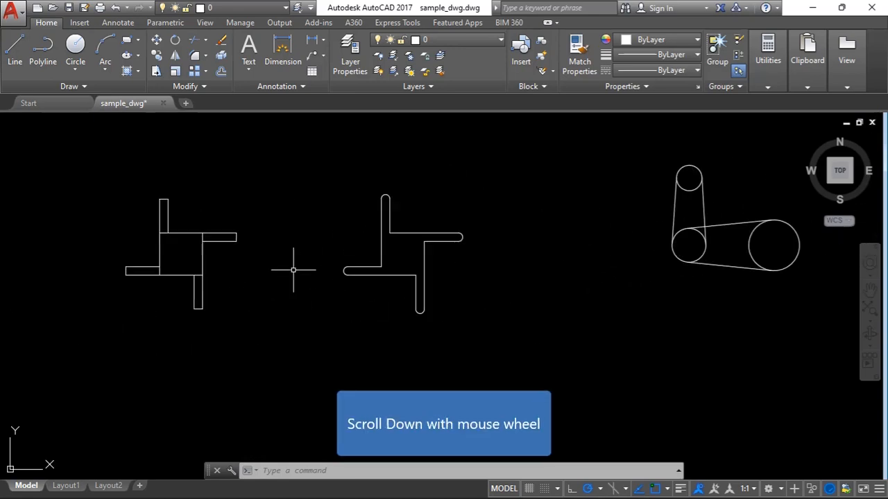
scroll(546, 256, "down", 2)
scroll(699, 244, "down", 5)
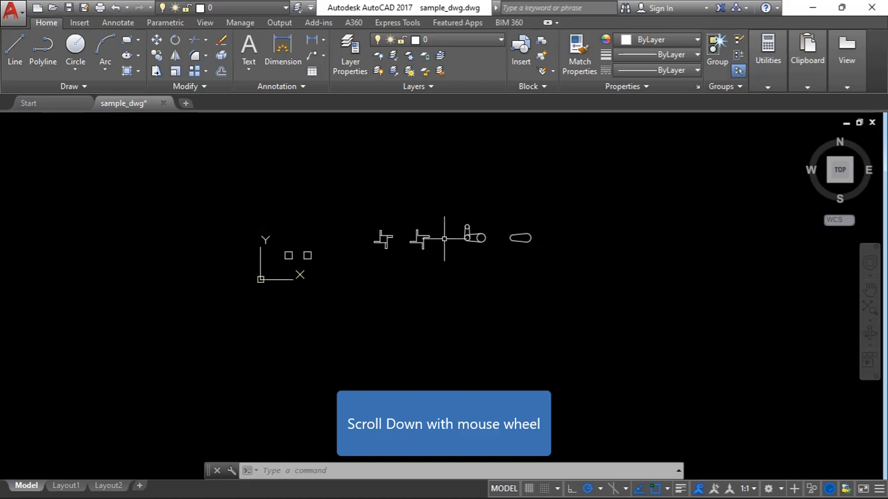
scroll(518, 249, "up", 6)
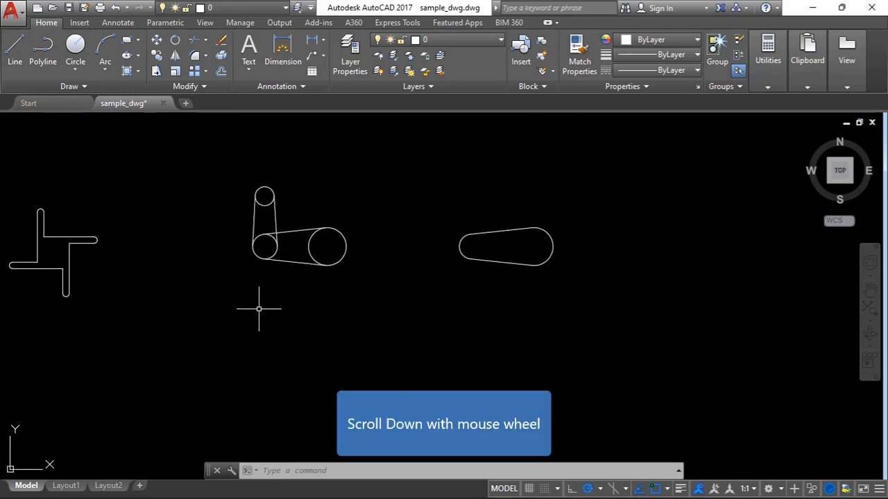
scroll(259, 309, "down", 5)
scroll(436, 277, "down", 1)
scroll(462, 342, "up", 2)
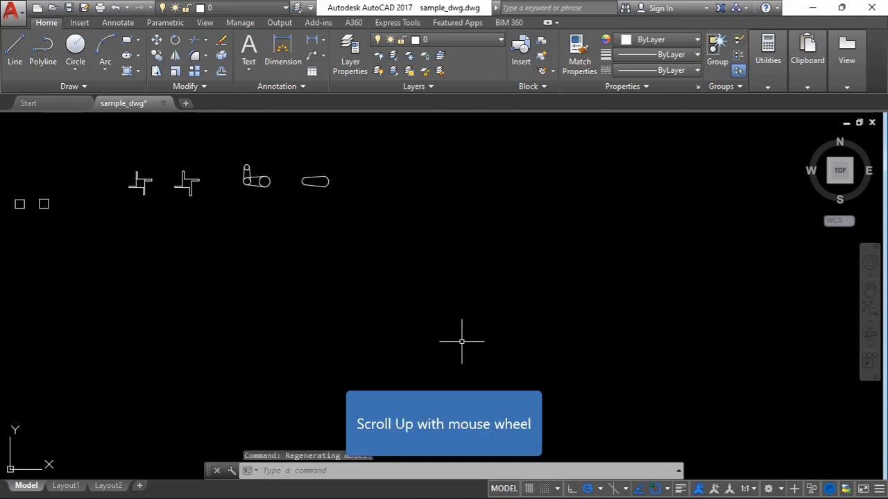
scroll(179, 229, "up", 2)
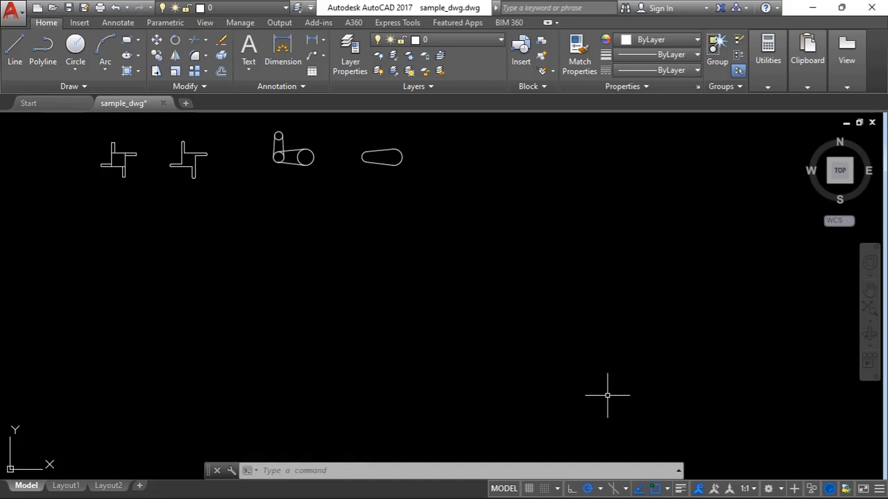
Step: Set object snap tracking to track orthogonally only in the polar tracking settings and apply the change
left_click(602, 489)
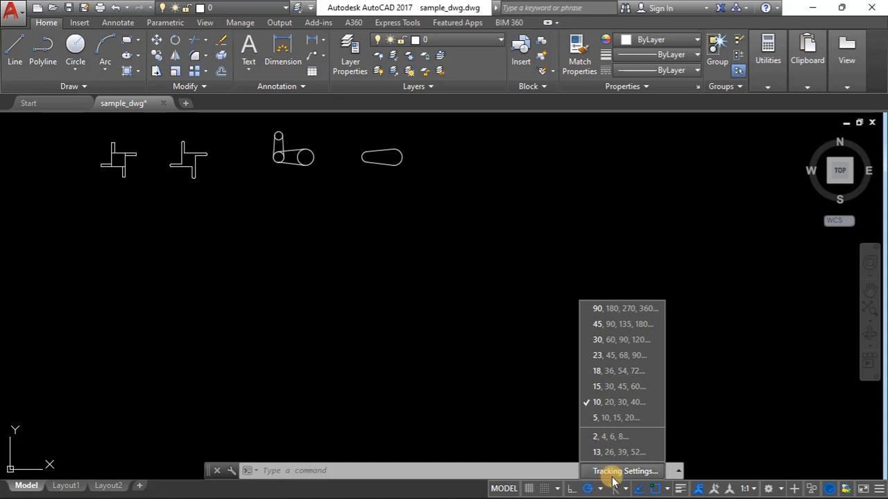
left_click(620, 472)
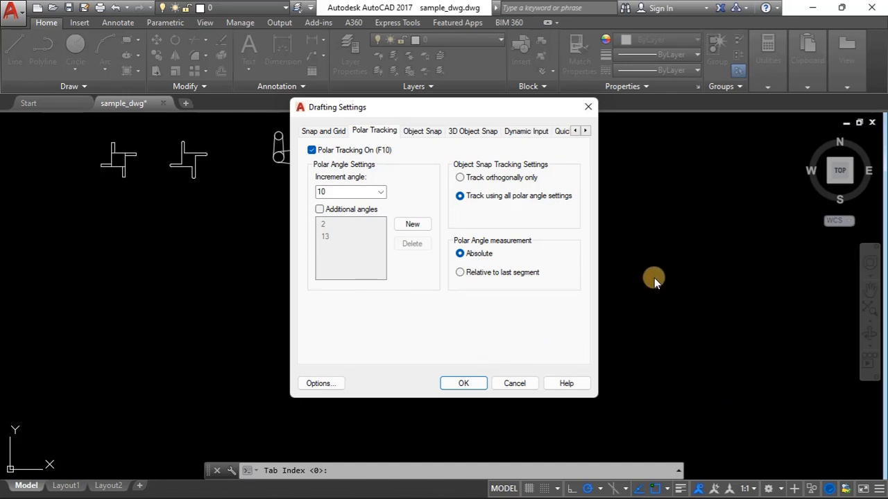
left_click(460, 179)
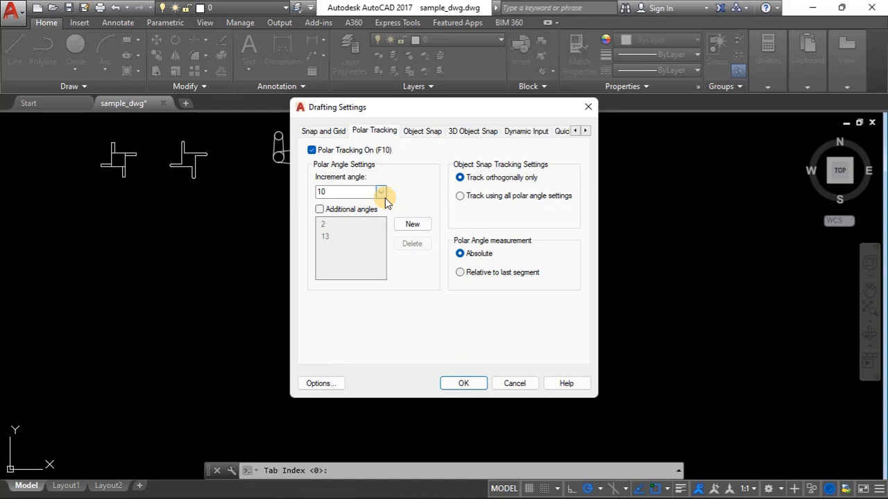
left_click(463, 383)
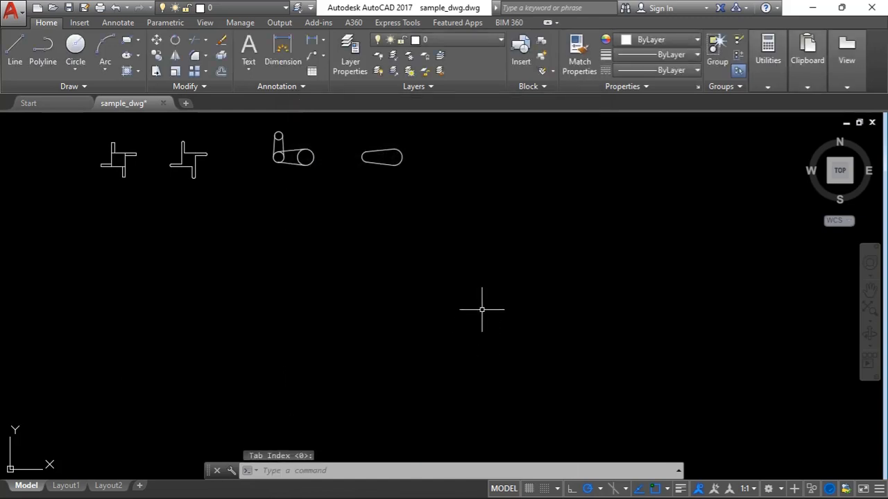
Step: Draw a closed rectangle about 360 units high from four lines below the existing shapes, aligning its corners with orthogonal object snap tracking
left_click(14, 48)
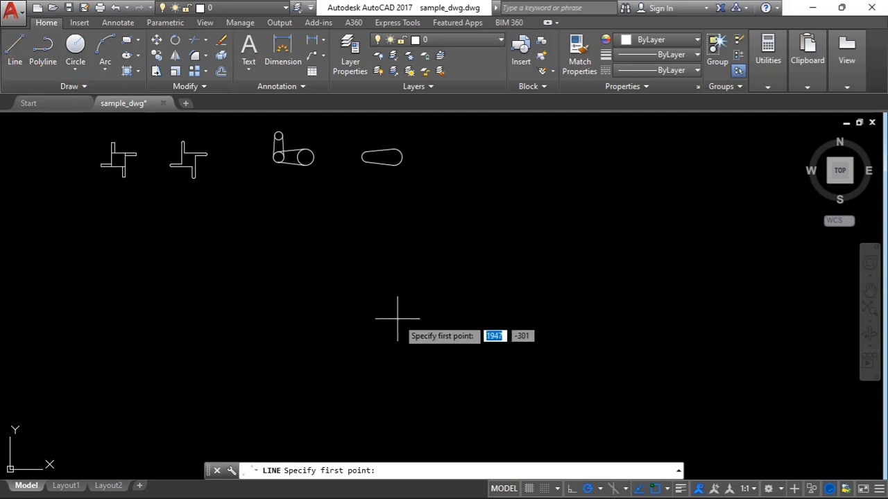
left_click(355, 292)
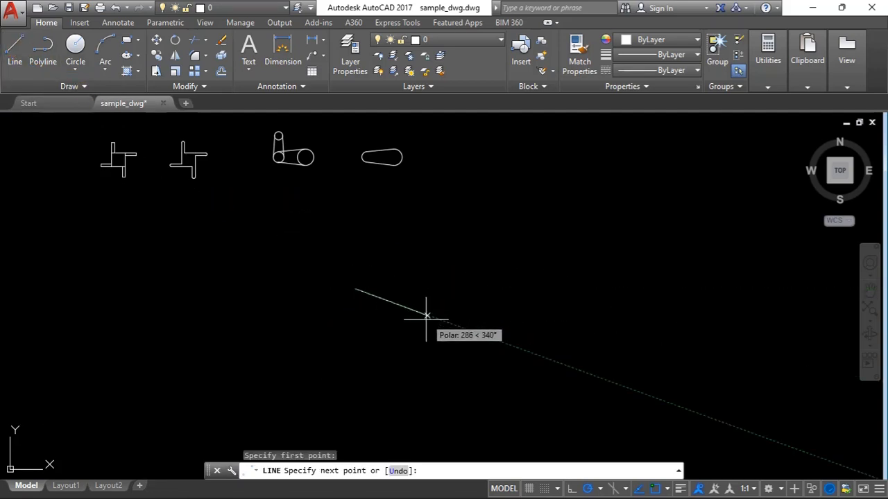
left_click(551, 288)
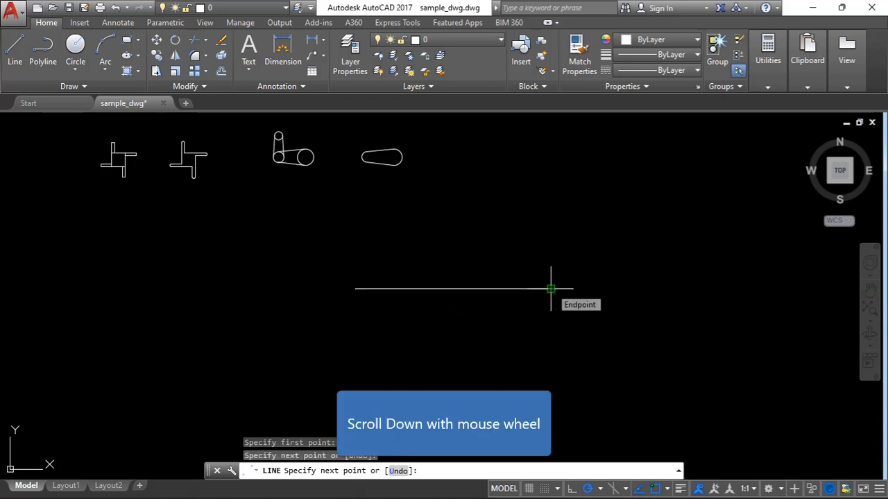
scroll(567, 254, "down", 3)
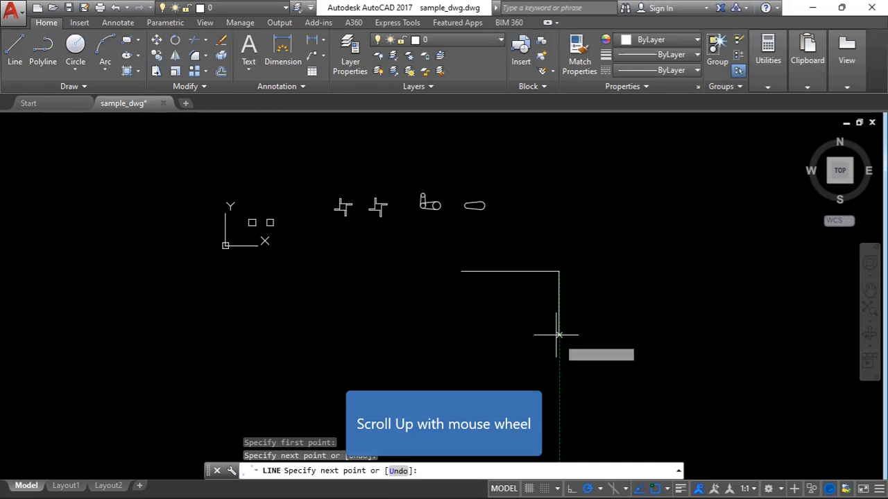
scroll(564, 336, "up", 3)
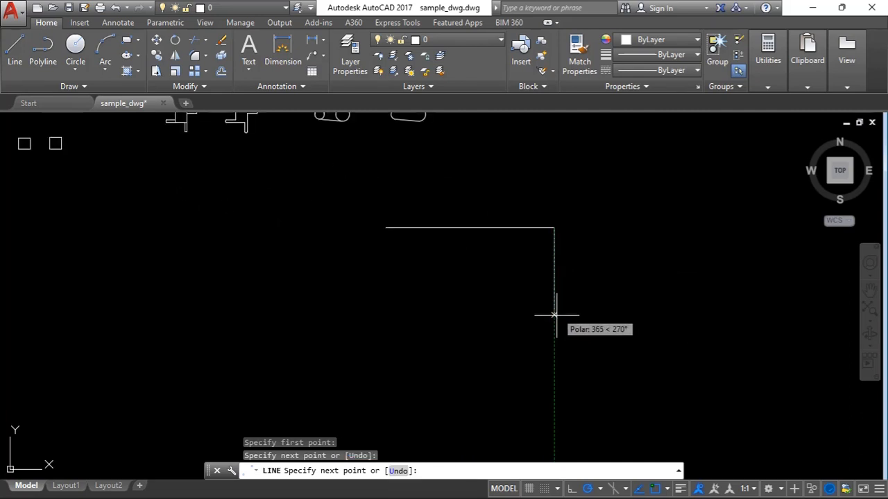
left_click(554, 310)
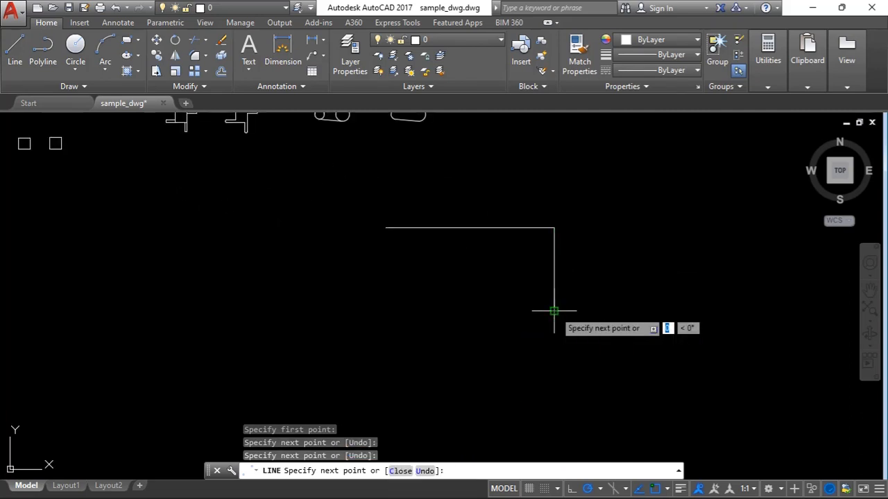
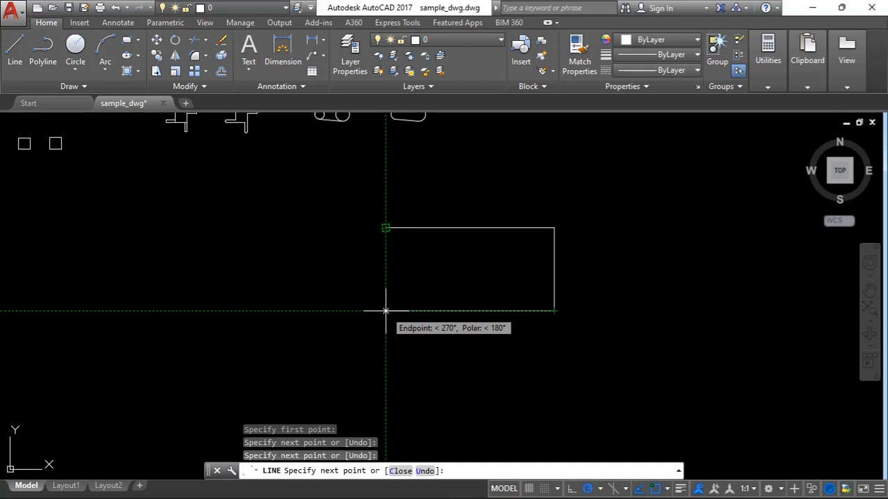
left_click(386, 310)
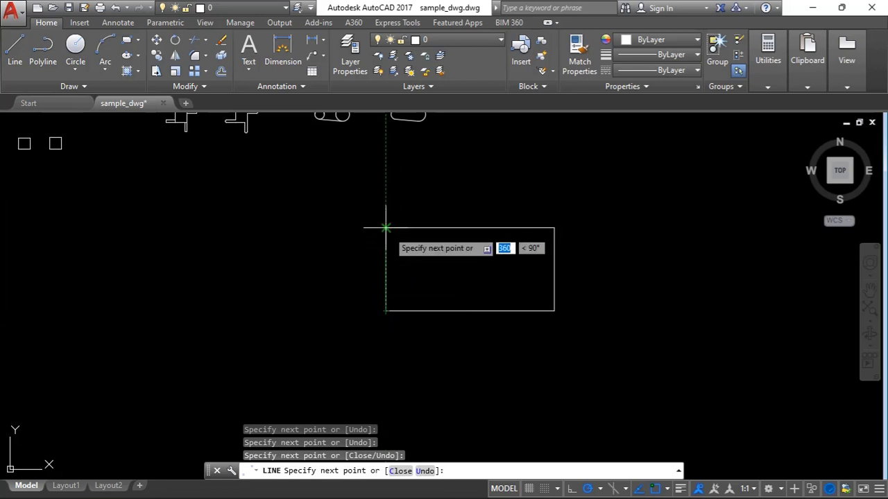
scroll(386, 229, "up", 1)
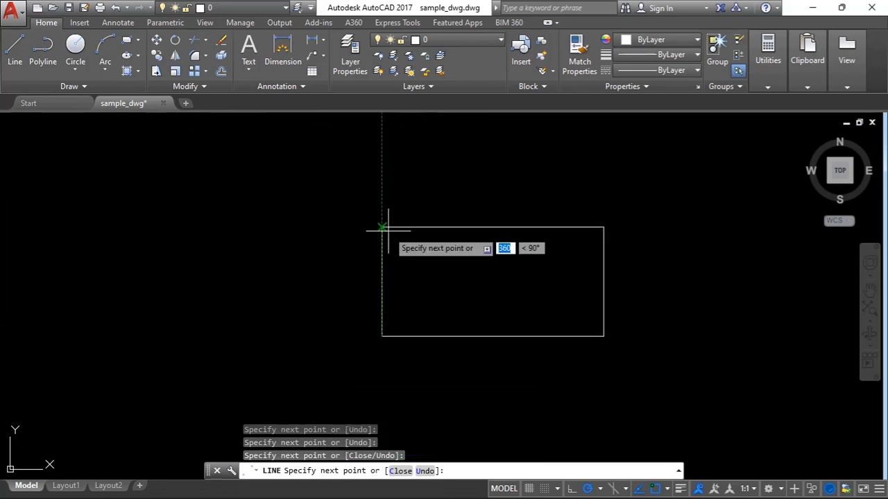
scroll(389, 230, "up", 2)
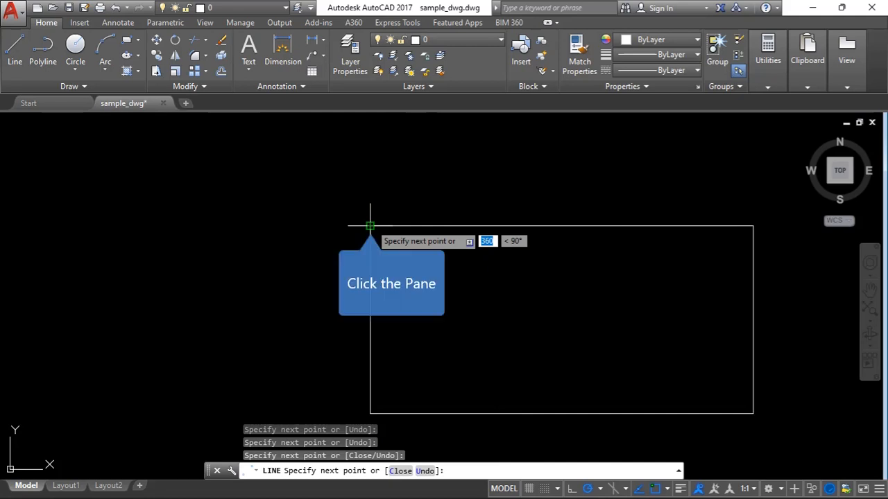
left_click(370, 225)
Step: Continue the line into a smaller rectangle adjoining the first one's left side, tracking its lower-left corner and ending at the shared bottom corner
scroll(565, 277, "down", 2)
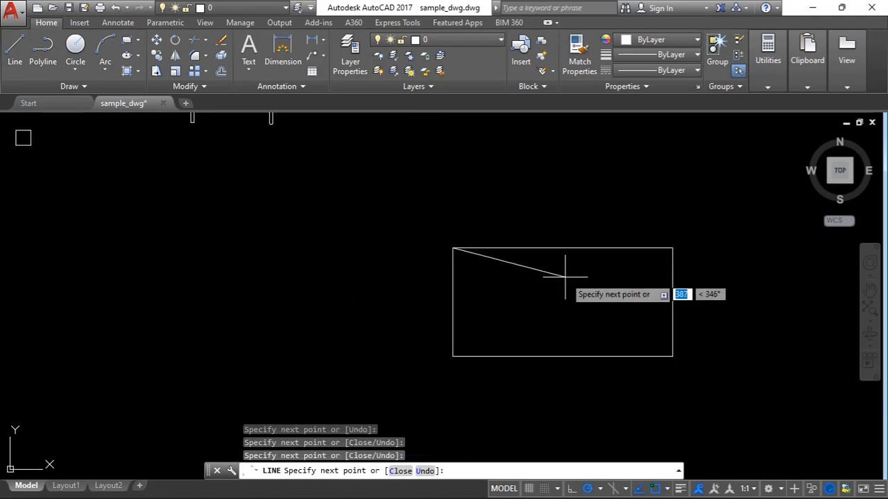
scroll(415, 280, "up", 1)
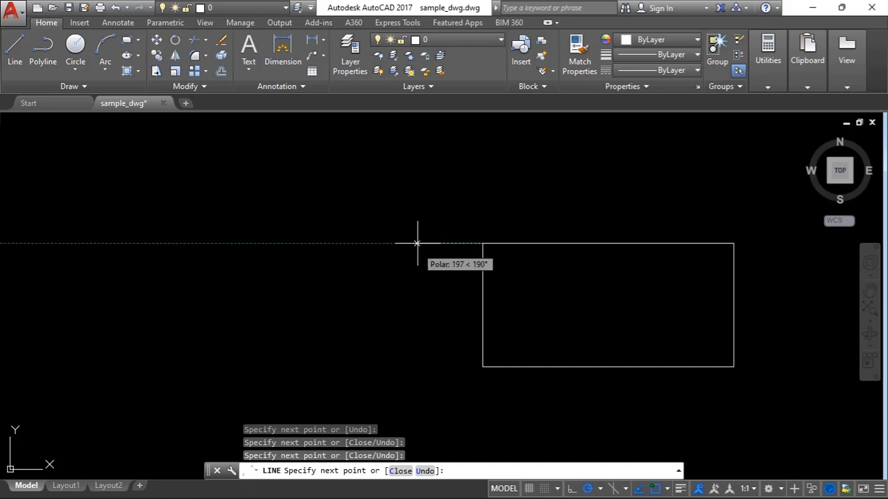
scroll(482, 316, "down", 1)
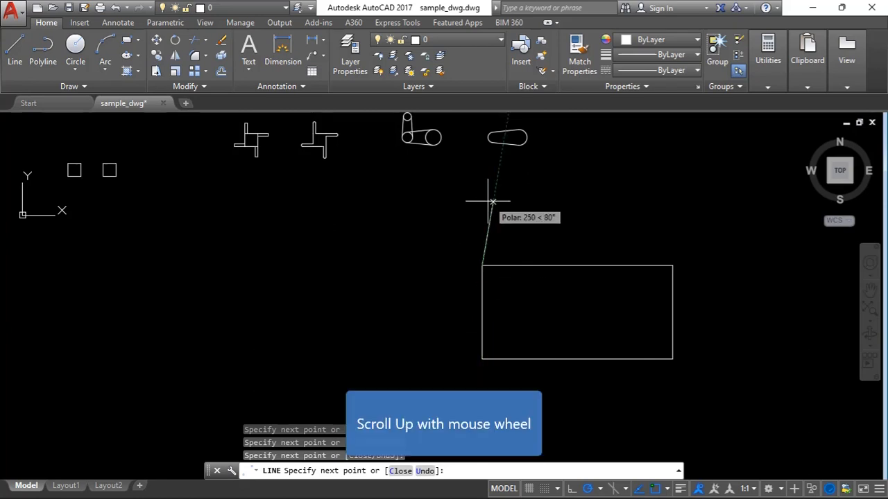
scroll(480, 224, "up", 2)
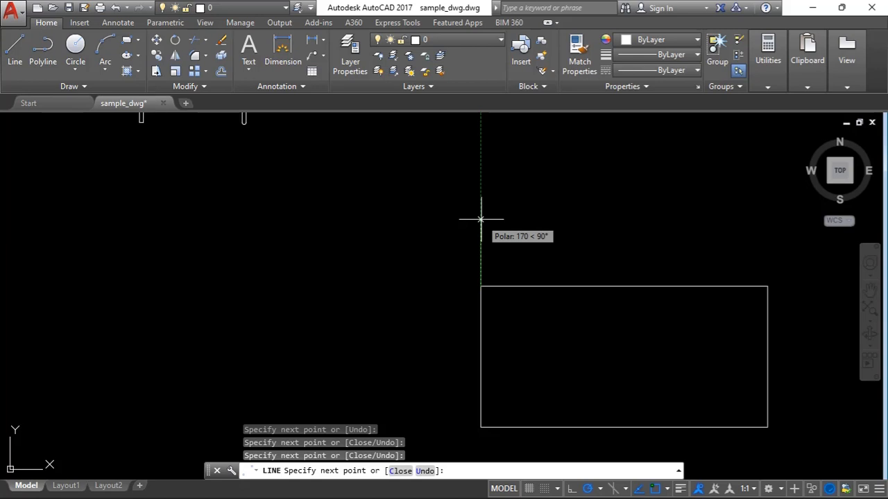
scroll(561, 252, "down", 1)
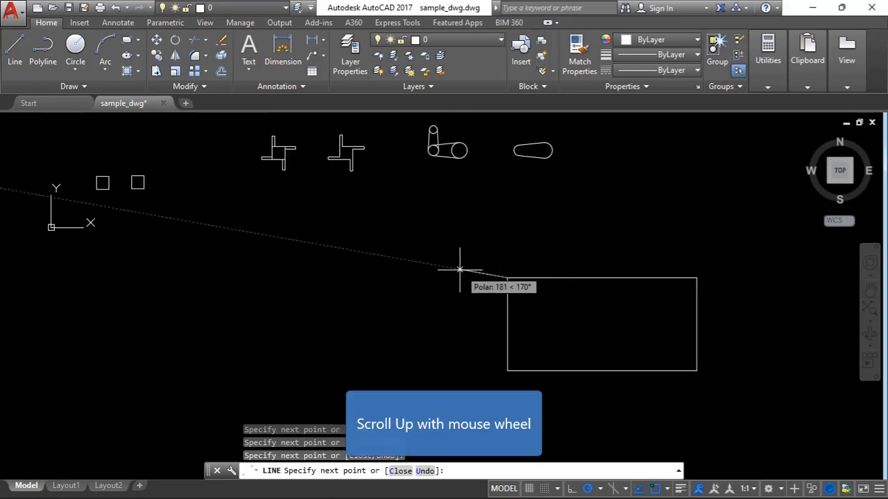
scroll(457, 268, "up", 1)
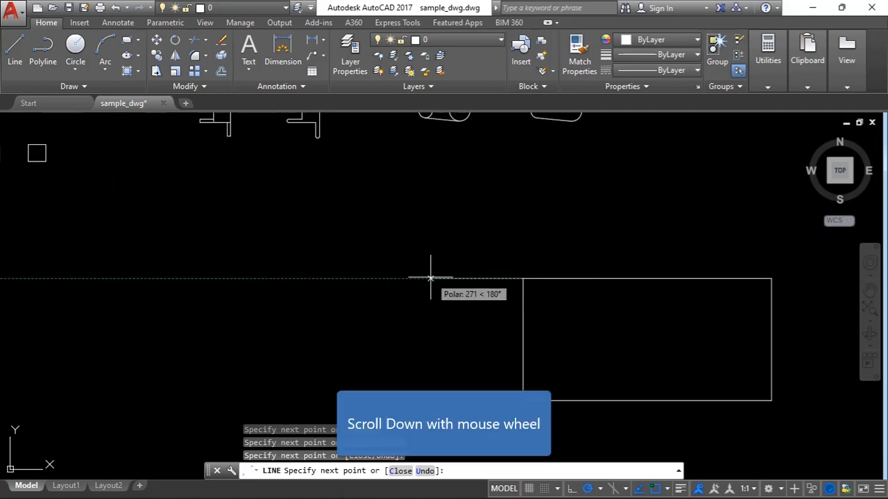
scroll(529, 271, "down", 2)
scroll(465, 274, "up", 2)
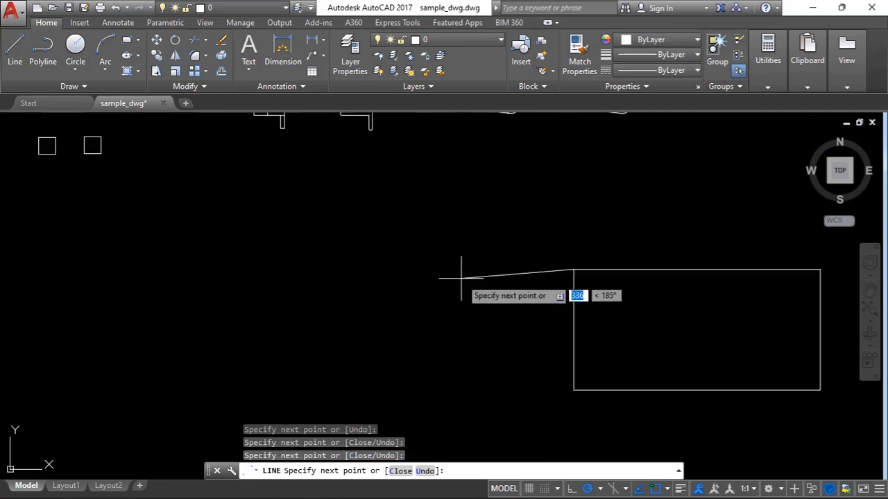
scroll(461, 278, "up", 1)
left_click(476, 270)
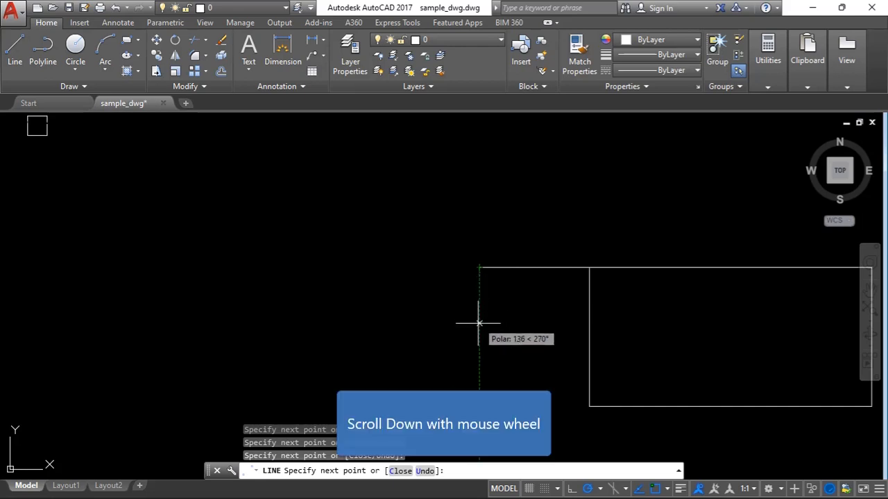
scroll(485, 254, "down", 3)
scroll(488, 254, "up", 4)
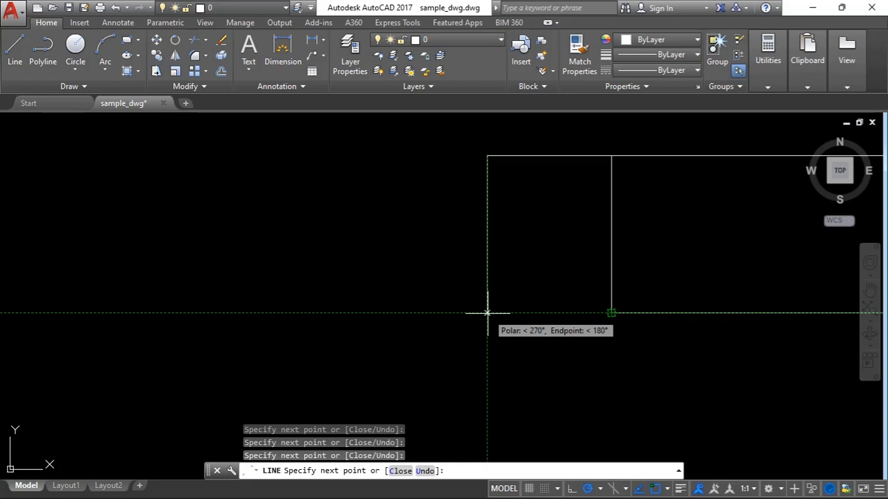
left_click(487, 313)
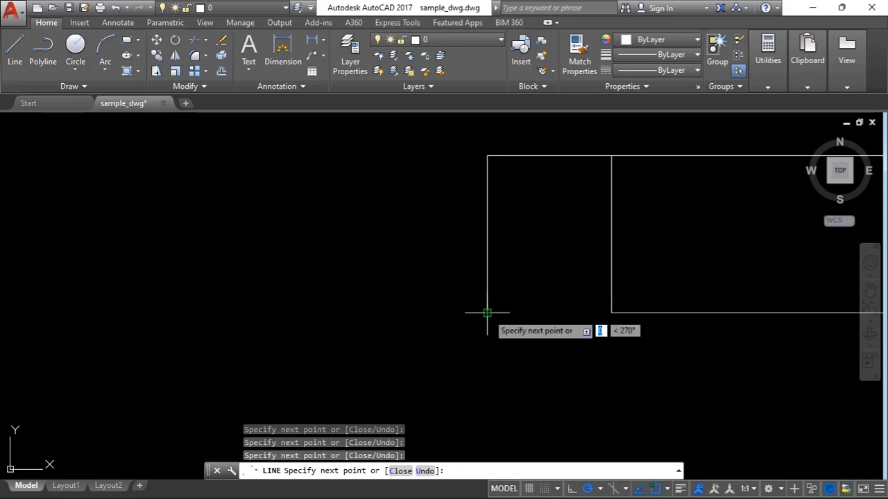
left_click(611, 313)
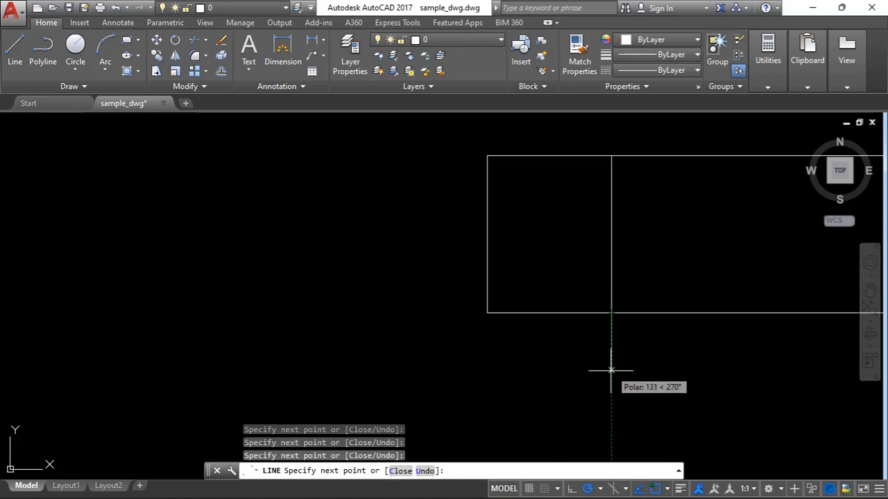
Step: Set object snap tracking to use all polar angle settings and apply the change while the Line command stays active
left_click(600, 488)
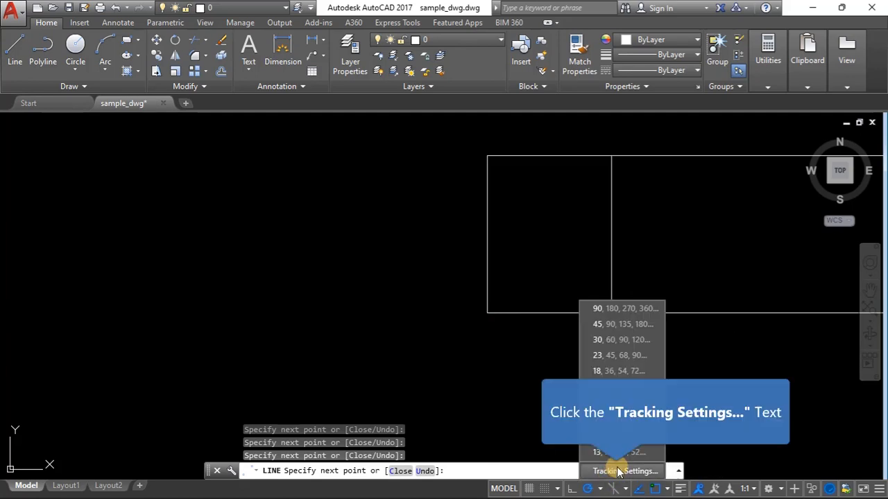
left_click(619, 472)
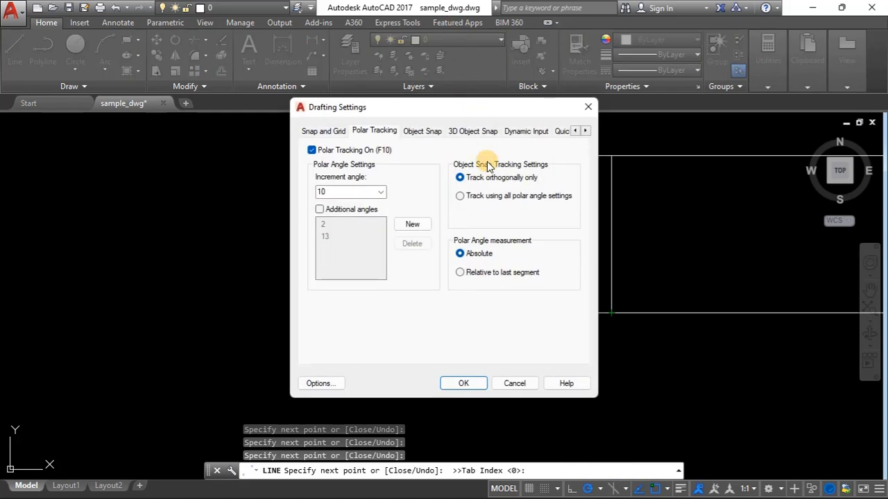
left_click(490, 198)
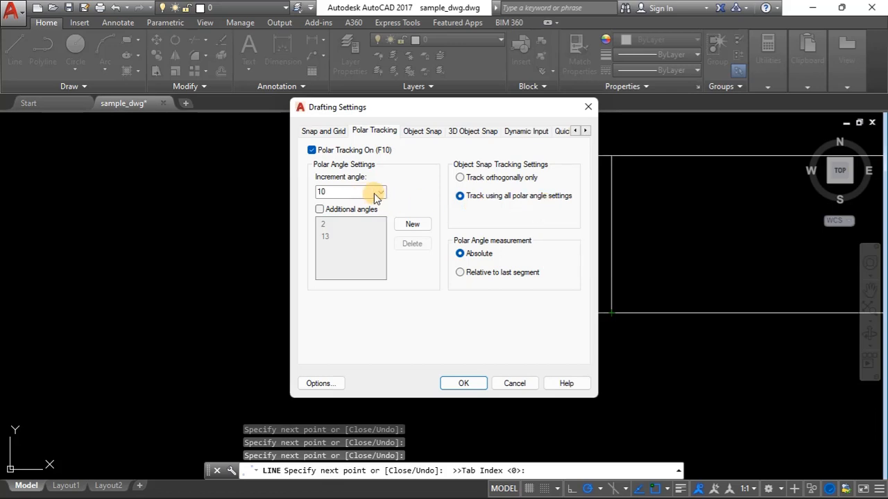
left_click(463, 383)
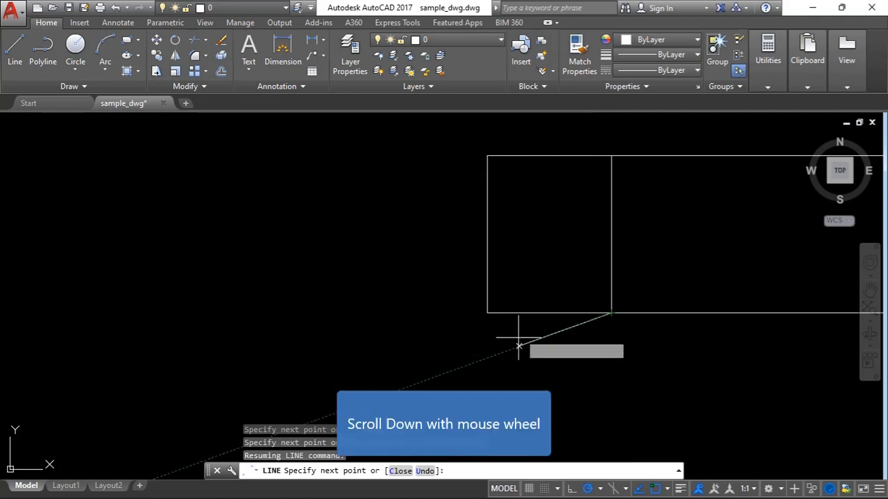
Step: Draw a vertical segment down from the shared bottom corner, track the lower-left endpoint along 240°, and end the Line command
scroll(558, 264, "down", 3)
scroll(592, 367, "up", 2)
scroll(541, 263, "down", 4)
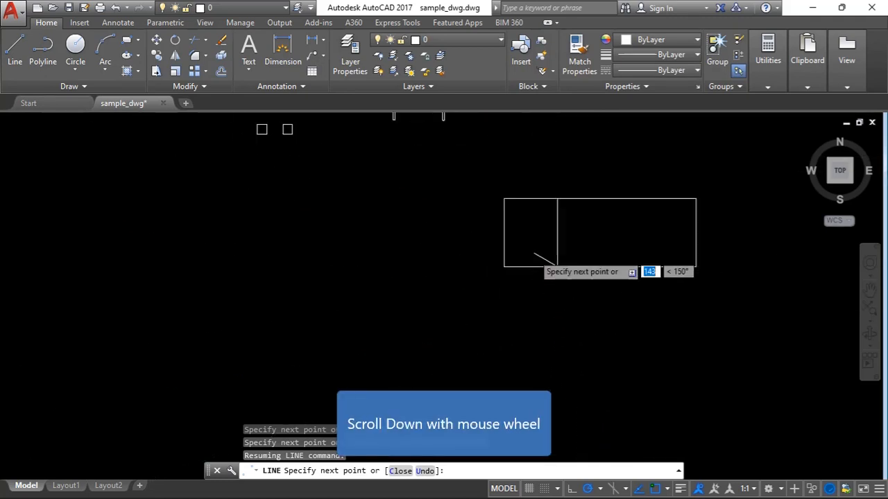
scroll(546, 326, "up", 2)
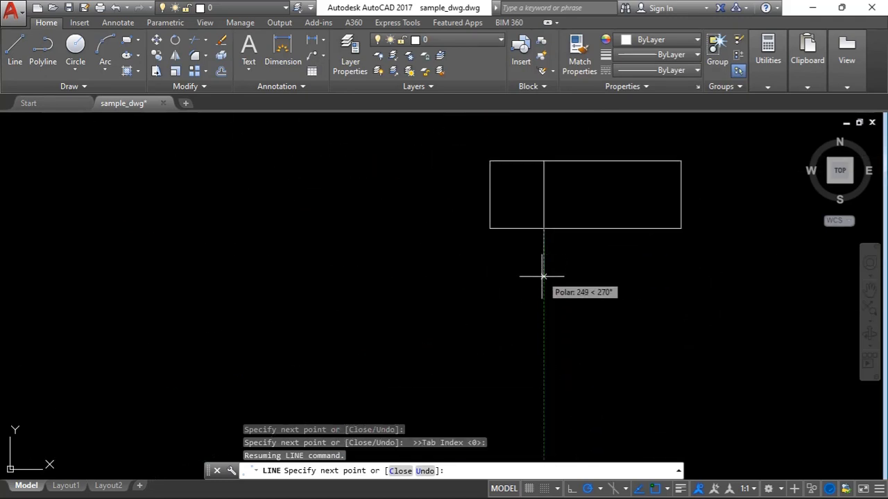
scroll(537, 269, "up", 3)
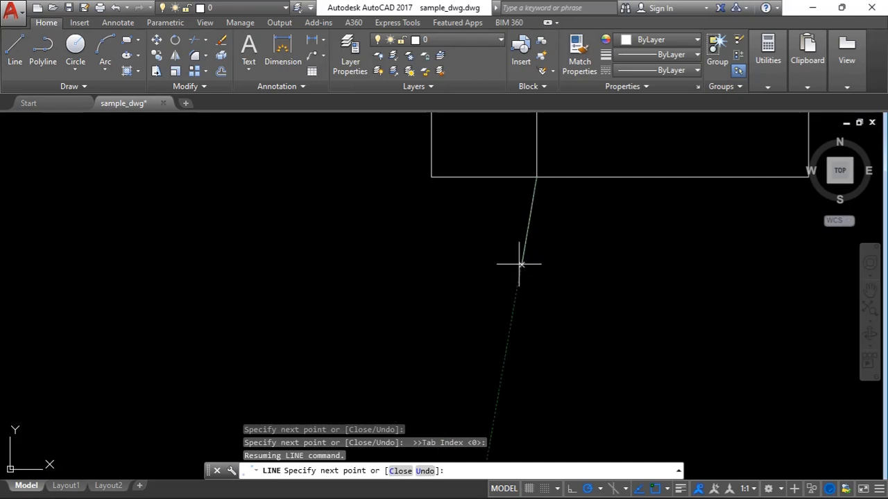
left_click(535, 268)
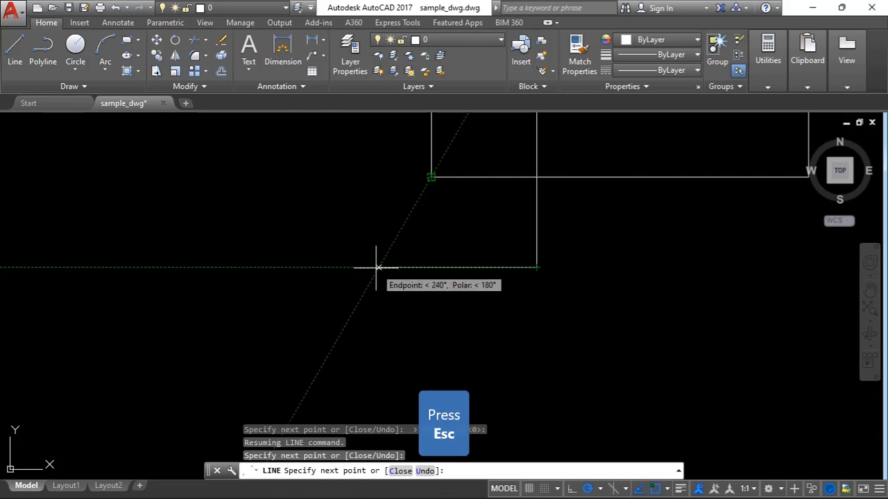
key("Escape")
Step: Erase both adjoining rectangles together with the vertical line segment below them
scroll(308, 301, "down", 5)
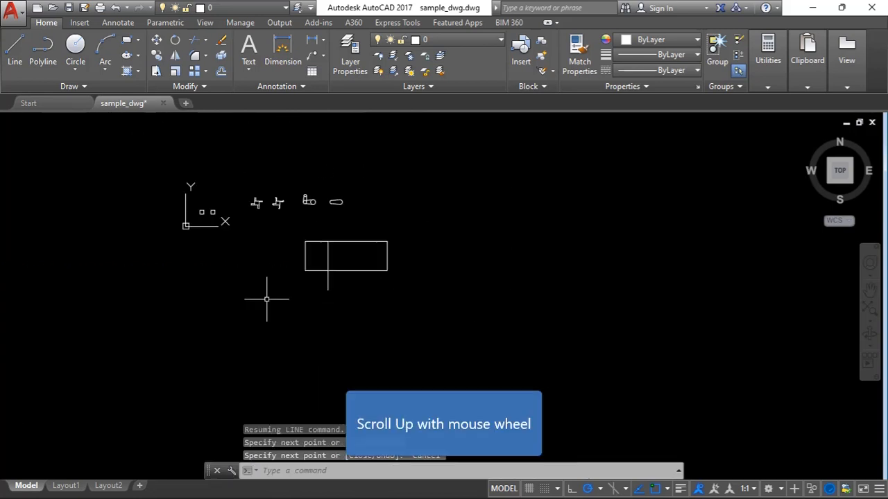
scroll(406, 233, "up", 4)
scroll(409, 234, "down", 4)
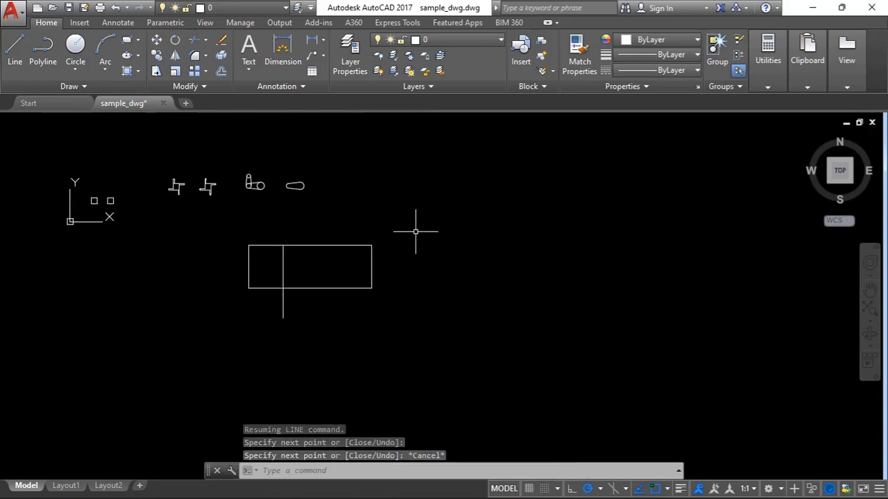
scroll(258, 233, "up", 2)
left_click(258, 233)
left_click(418, 312)
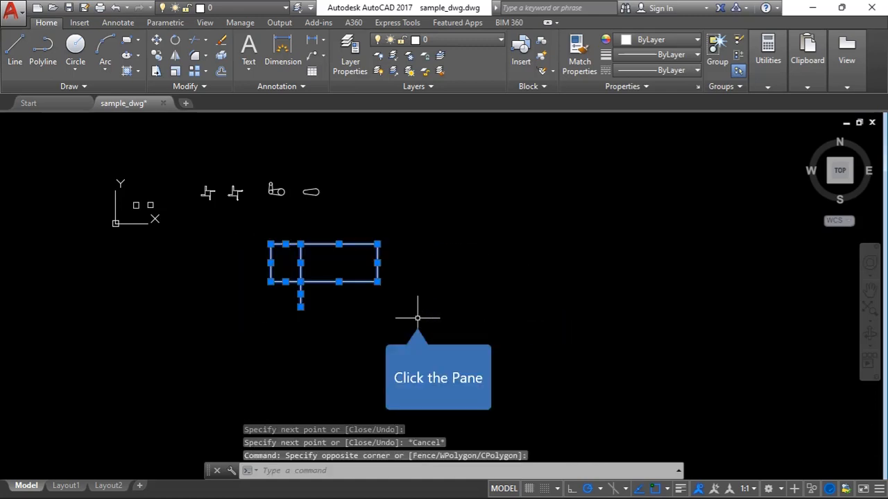
key("Delete")
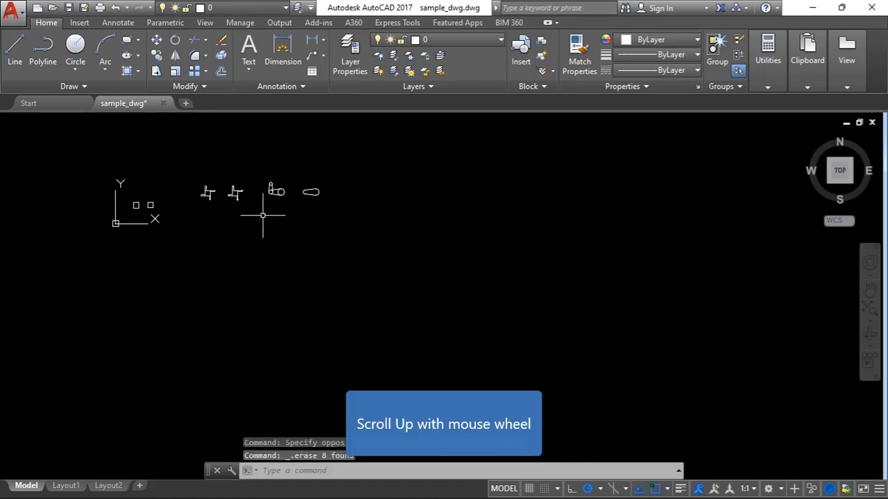
scroll(286, 210, "up", 2)
scroll(286, 209, "up", 1)
scroll(222, 198, "up", 2)
scroll(513, 337, "up", 1)
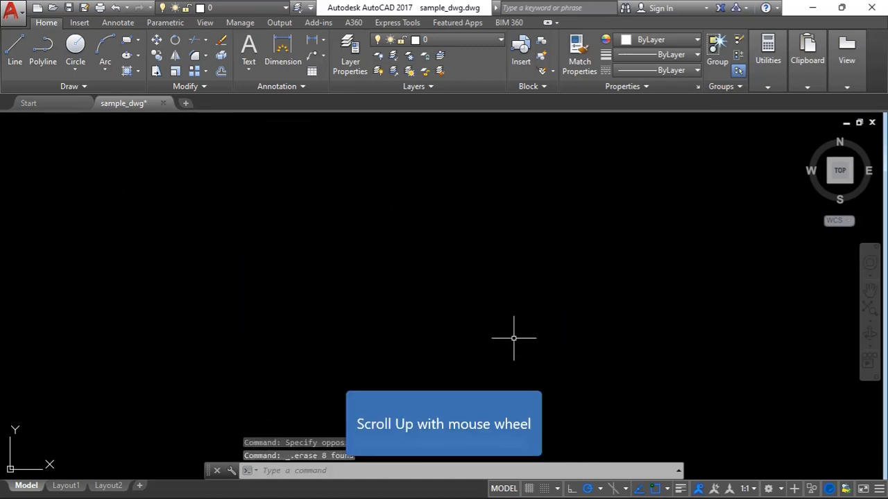
scroll(467, 334, "down", 1)
scroll(467, 334, "down", 4)
scroll(329, 242, "up", 4)
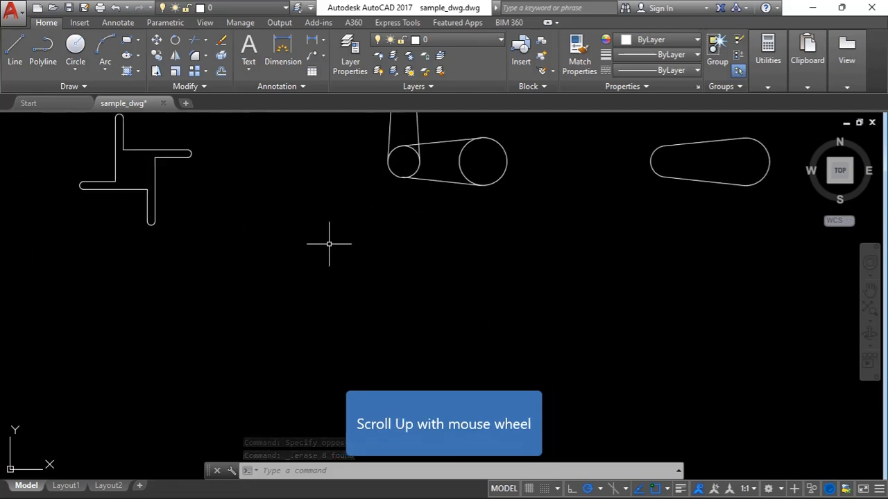
Step: Start a line in the empty area below the linked circles and draw a horizontal segment 80 units long at 0°
scroll(364, 250, "up", 2)
scroll(416, 256, "down", 2)
scroll(437, 273, "down", 1)
scroll(444, 277, "up", 3)
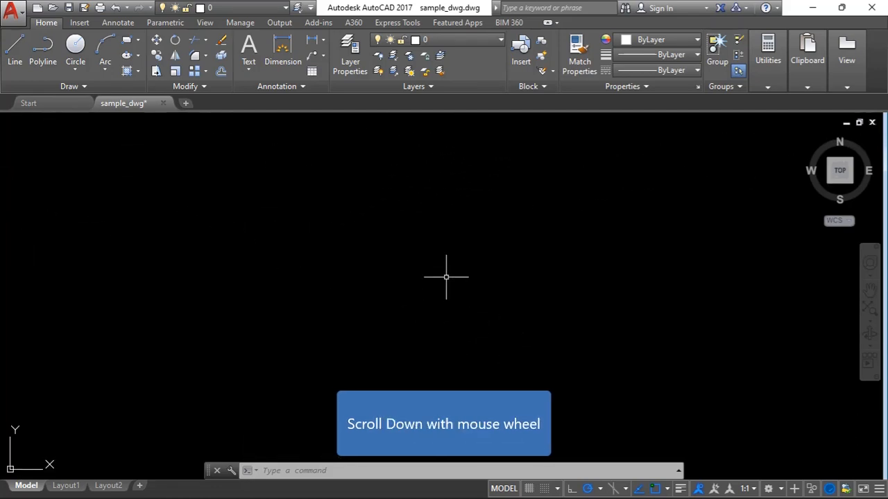
scroll(441, 261, "down", 3)
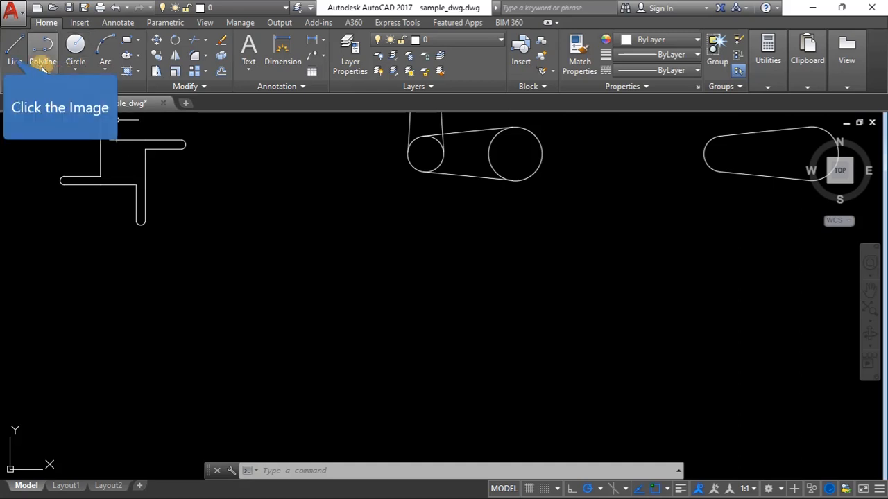
left_click(14, 47)
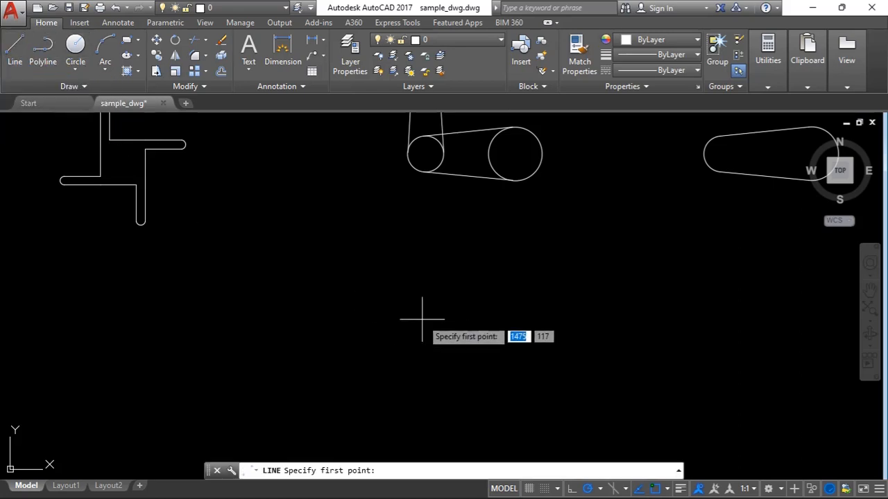
left_click(442, 269)
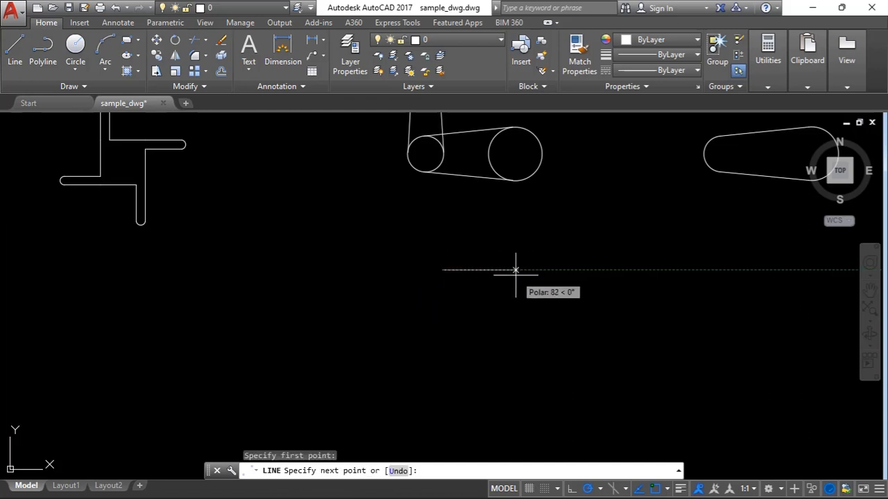
type("80")
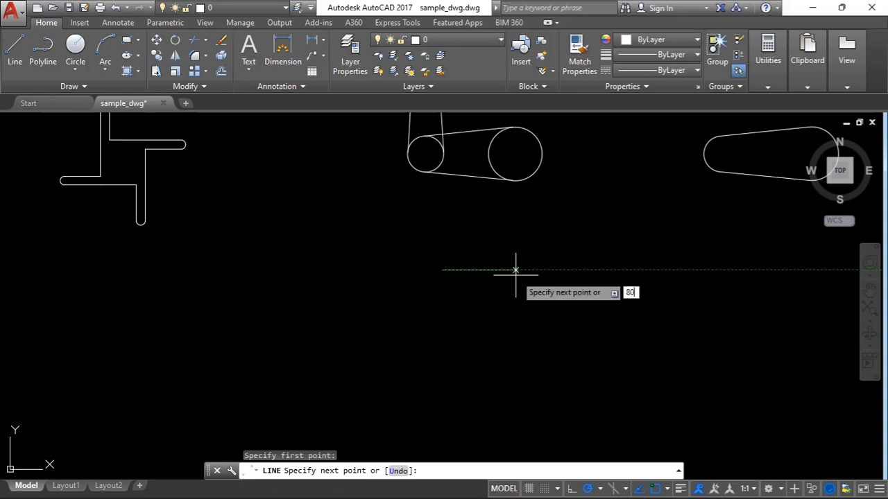
key("Return")
Step: Continue the line from the horizontal segment's right end with a 50-unit segment at a 60° polar angle
scroll(513, 270, "up", 3)
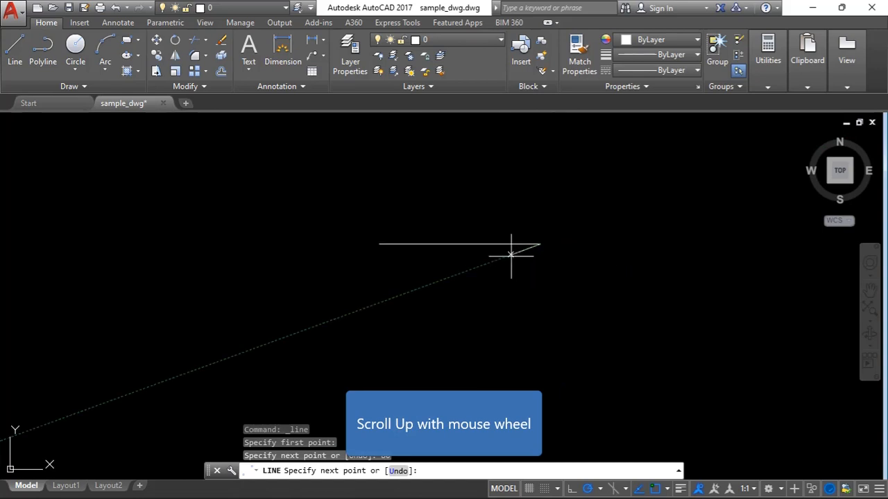
scroll(513, 253, "up", 3)
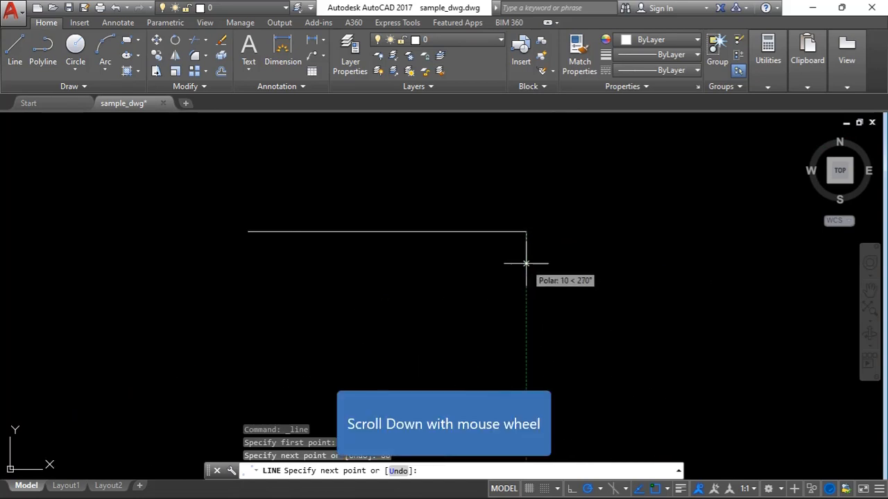
scroll(515, 316, "down", 3)
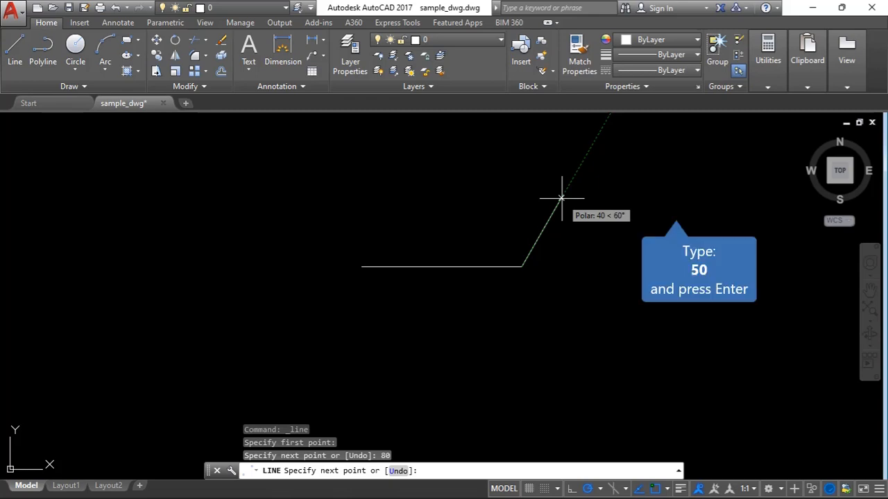
type("50")
key("Return")
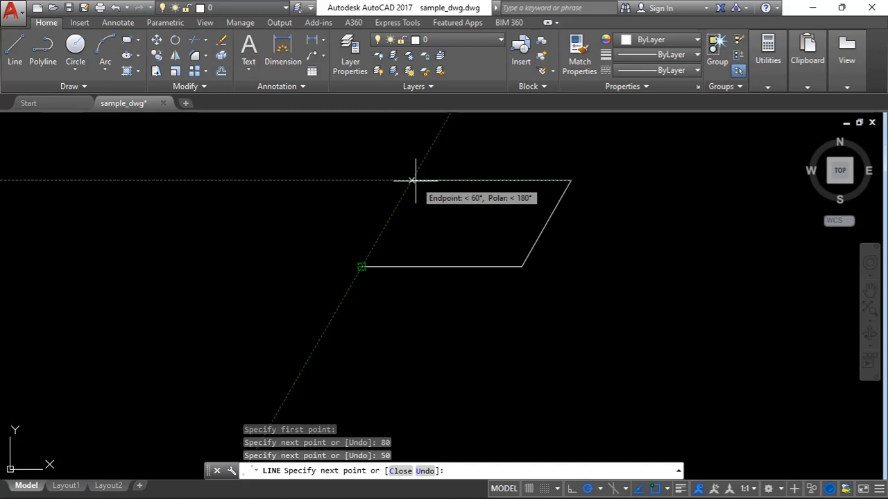
Step: Complete the parallelogram by tracking the start point along 60° to meet the 180° polar path, return to the start point, and end the line
left_click(412, 181)
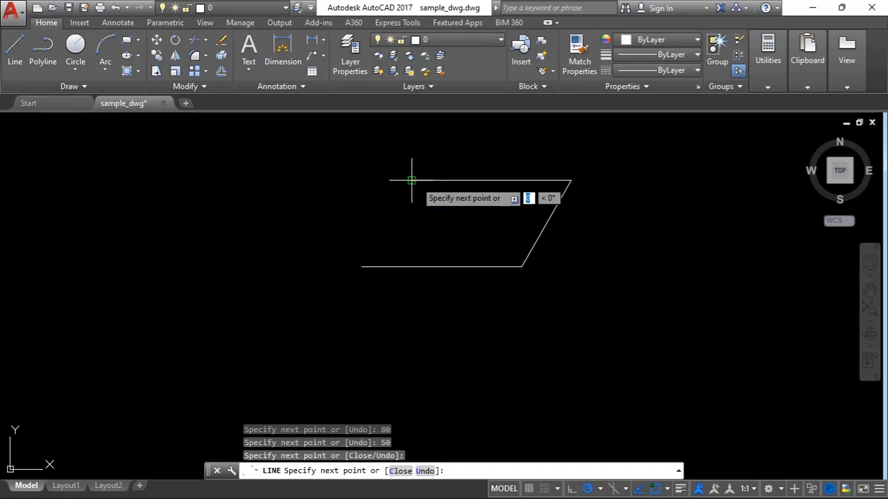
left_click(361, 266)
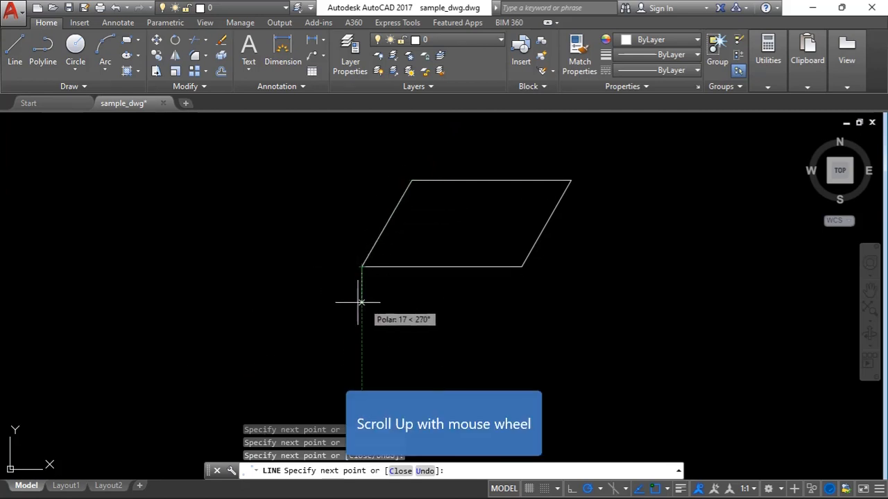
scroll(341, 278, "up", 3)
scroll(358, 262, "down", 4)
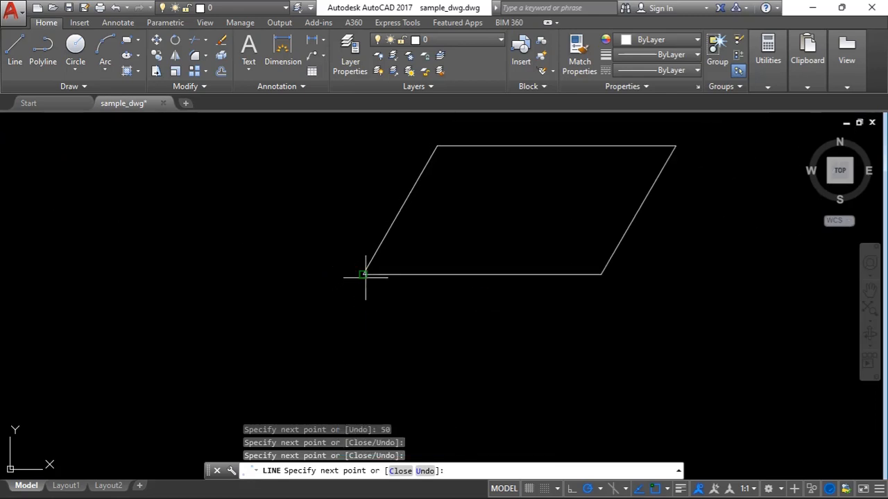
scroll(365, 276, "down", 2)
key("Escape")
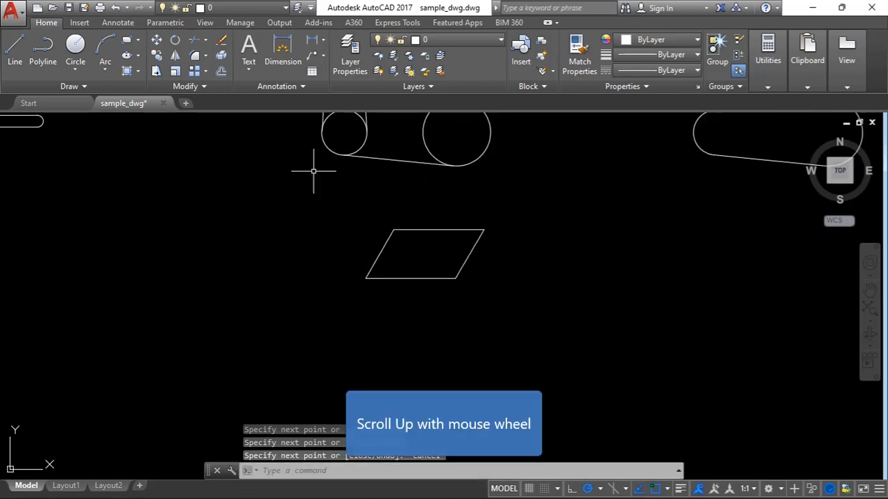
Step: Measure the length of the parallelogram's top edge between its two endpoints
scroll(382, 243, "up", 3)
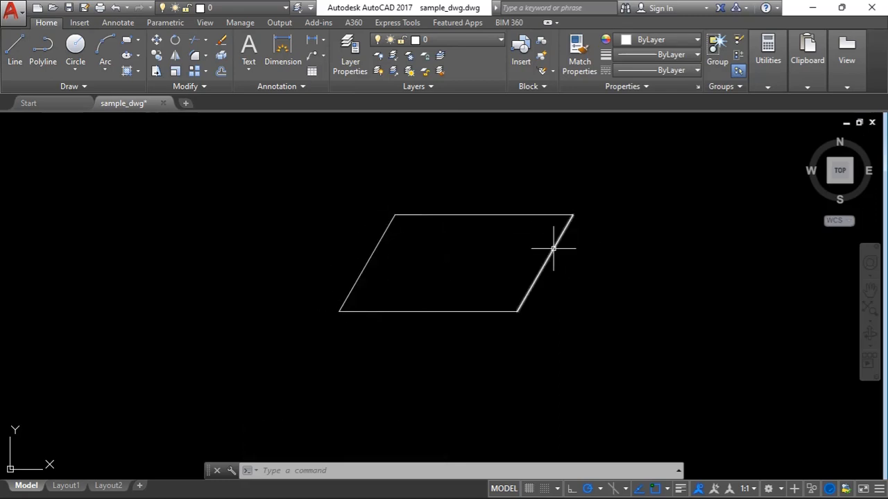
left_click(772, 79)
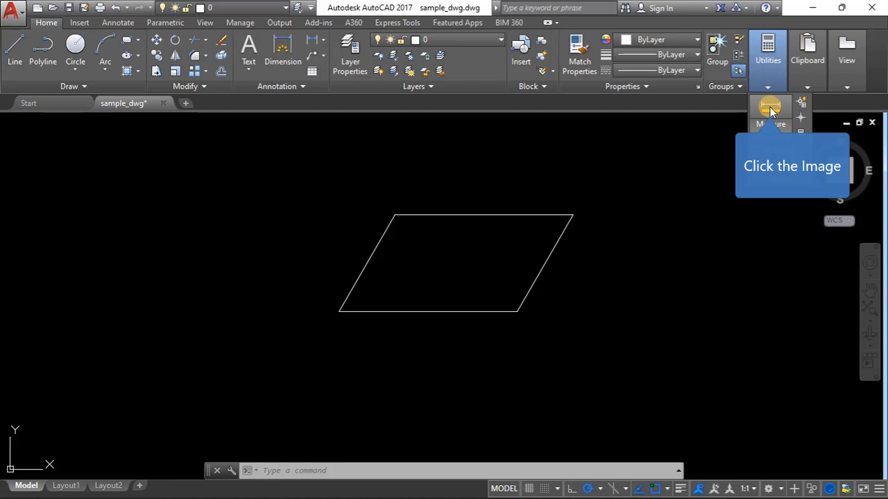
left_click(771, 108)
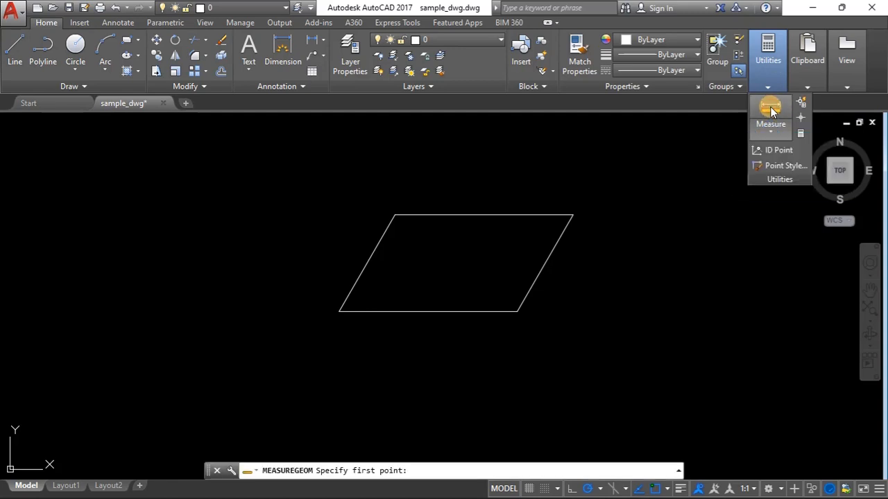
left_click(394, 215)
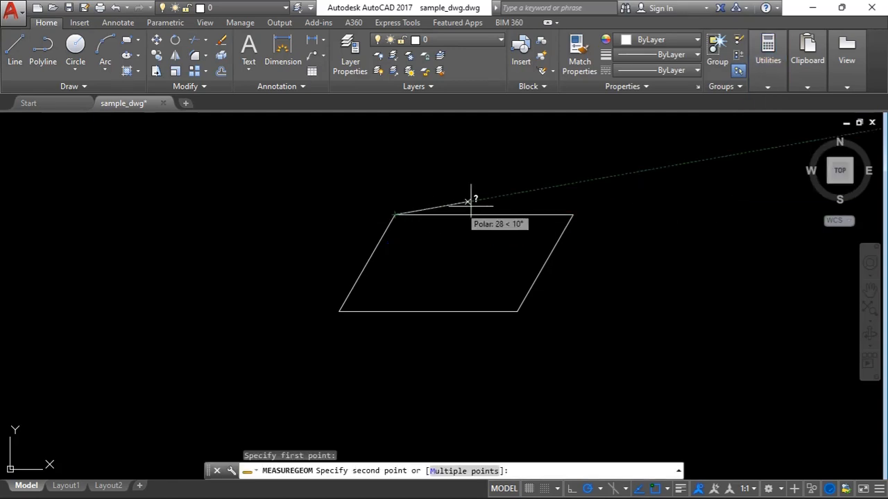
left_click(573, 215)
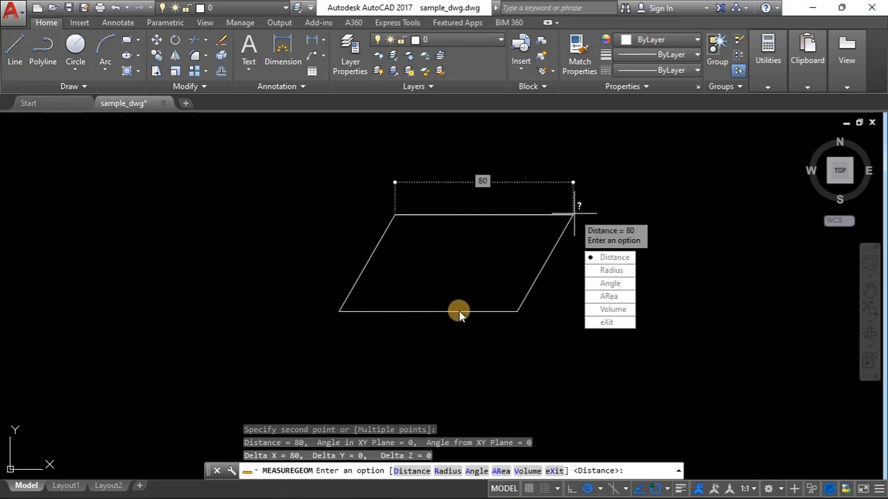
Step: Measure the parallelogram's right slanted edge from its upper to its lower endpoint, and exit the measurement
left_click(763, 83)
left_click(770, 107)
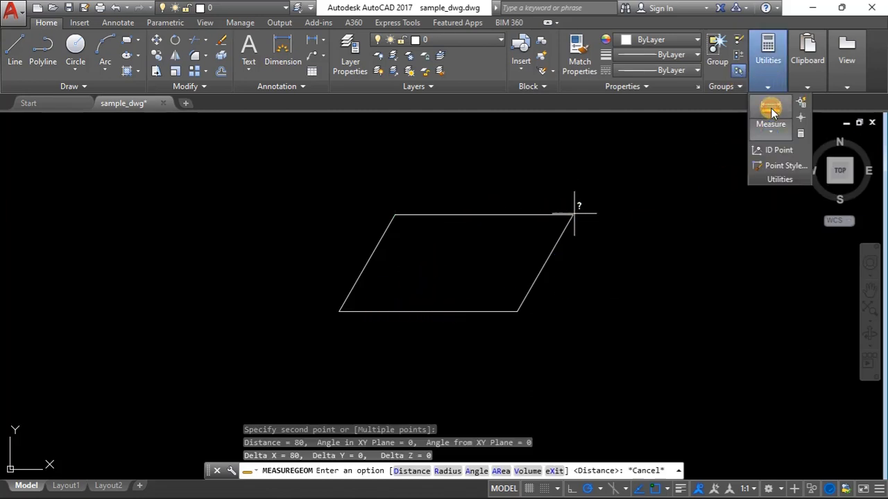
left_click(573, 215)
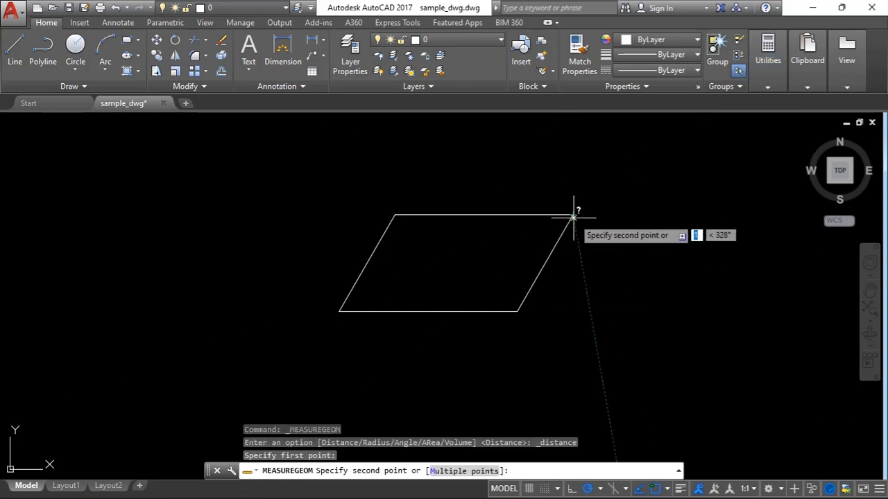
left_click(516, 312)
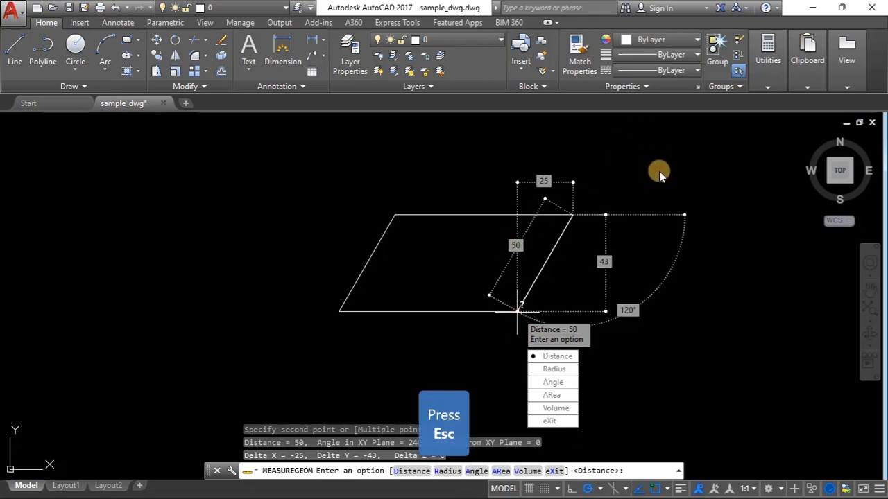
key("Escape")
Step: Measure the parallelogram's left slanted edge from its upper to its lower endpoint, and exit the measurement
left_click(754, 70)
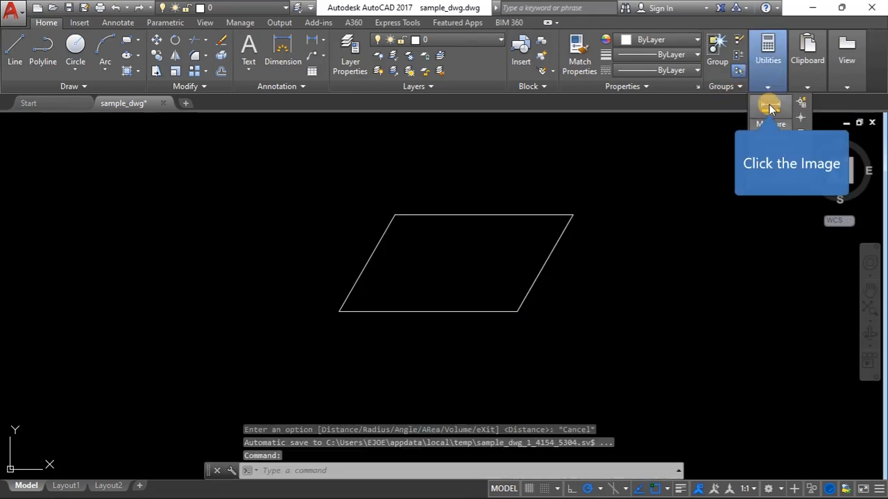
left_click(770, 110)
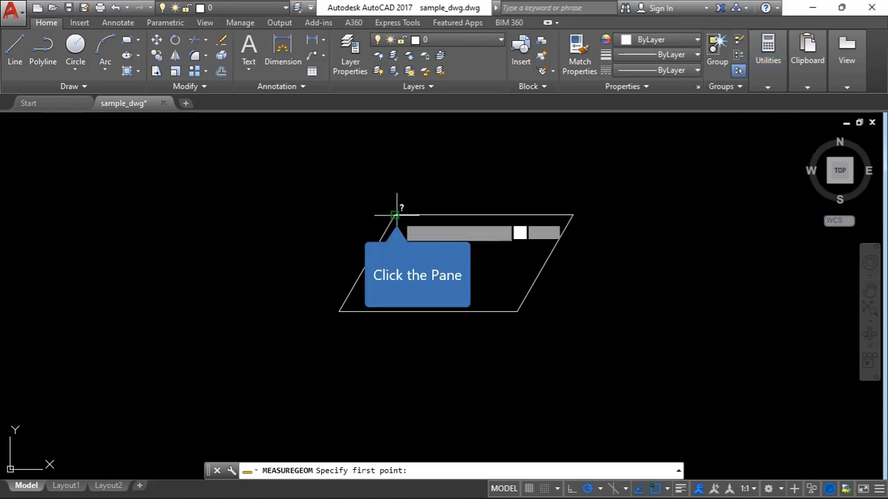
left_click(396, 214)
left_click(339, 311)
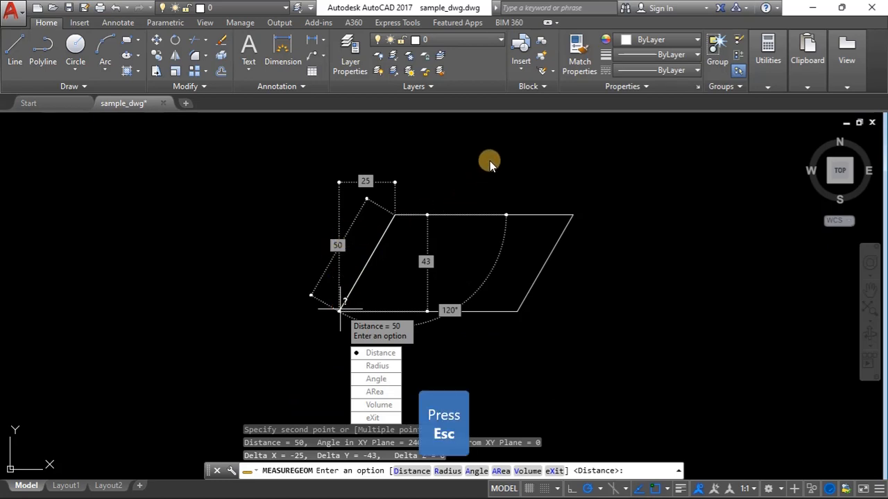
key("Escape")
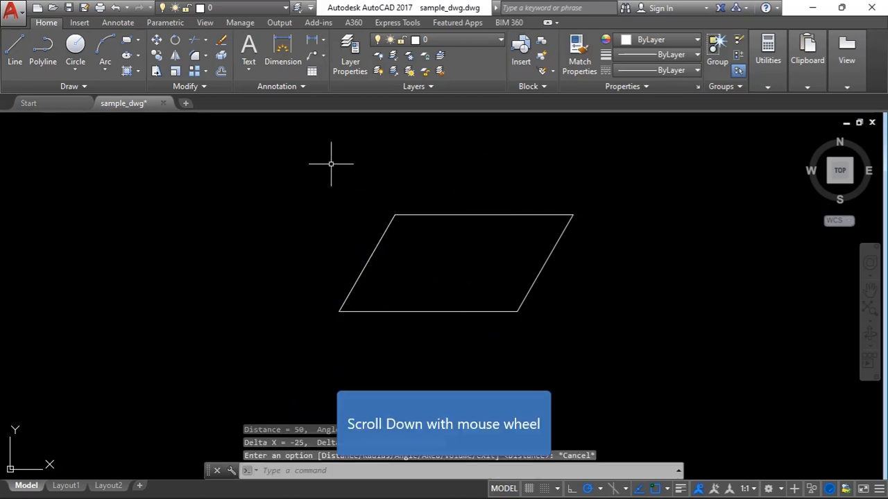
scroll(527, 204, "down", 1)
scroll(472, 285, "down", 2)
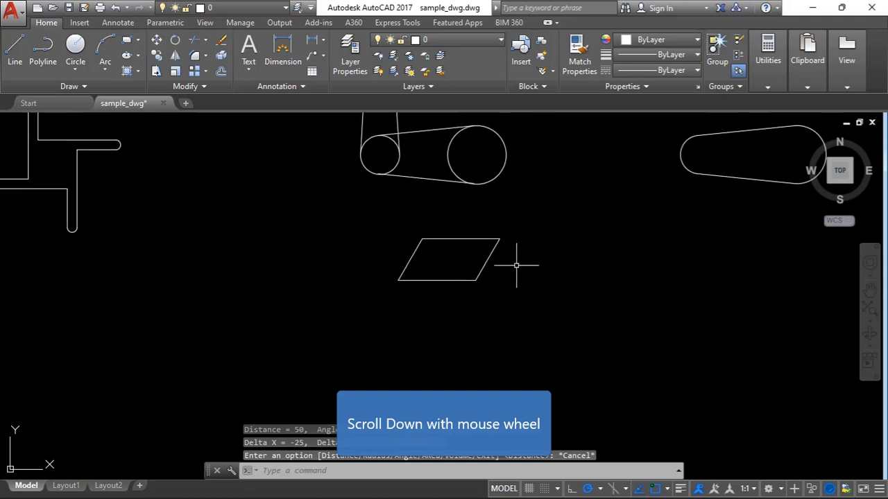
scroll(548, 239, "down", 2)
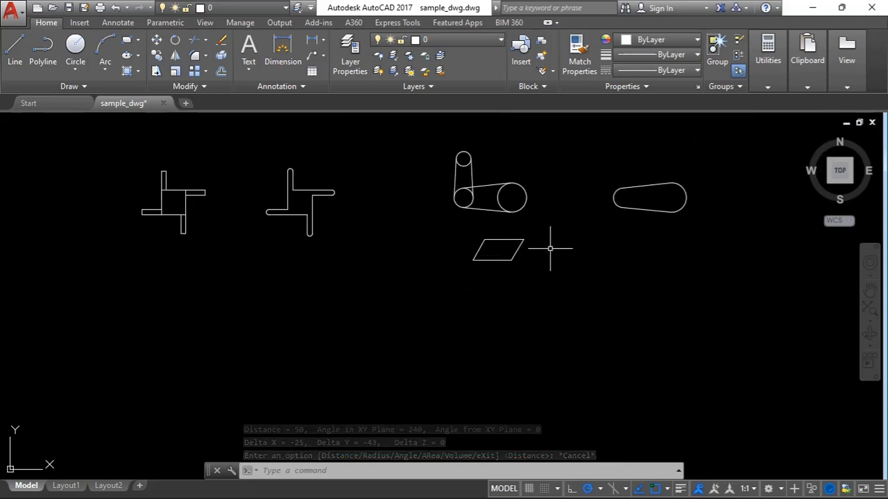
scroll(502, 240, "down", 2)
scroll(450, 222, "down", 2)
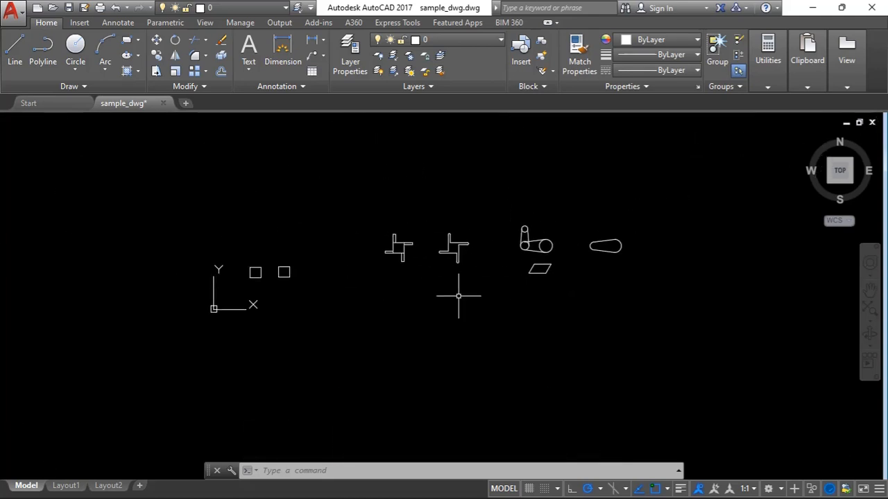